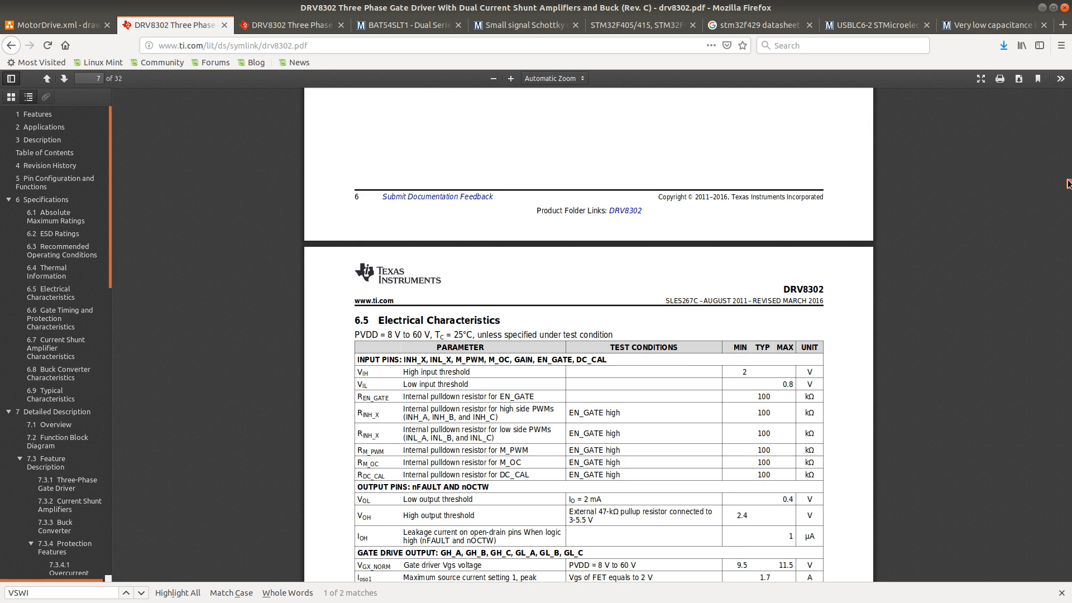
Read the pin function descriptions and the typical application schematic in the DRV8302 datasheet
drag(1068, 184, 1068, 132)
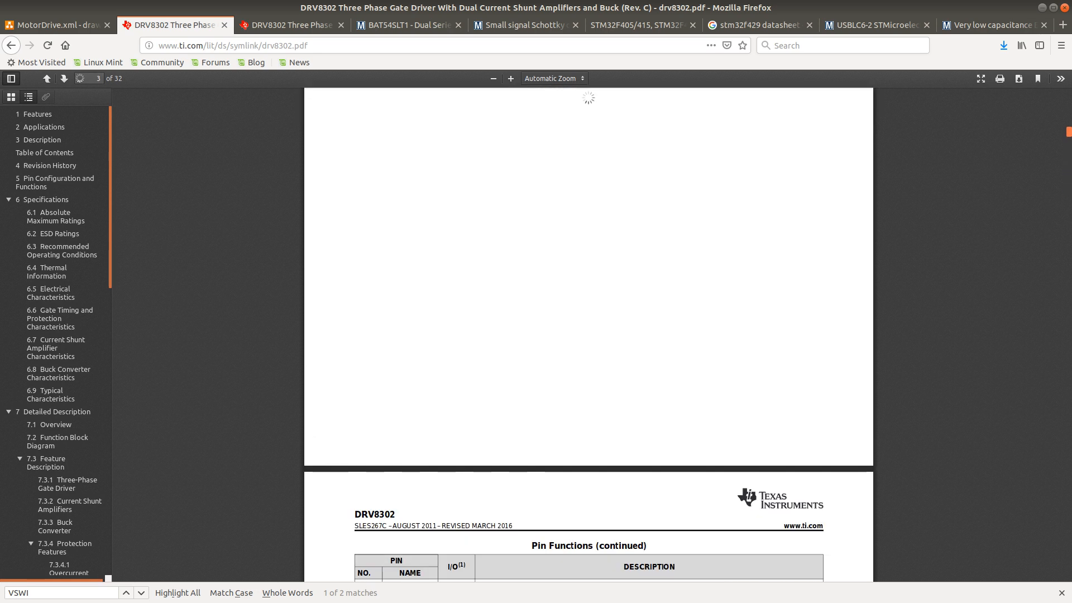
scroll(632, 312, down, 8)
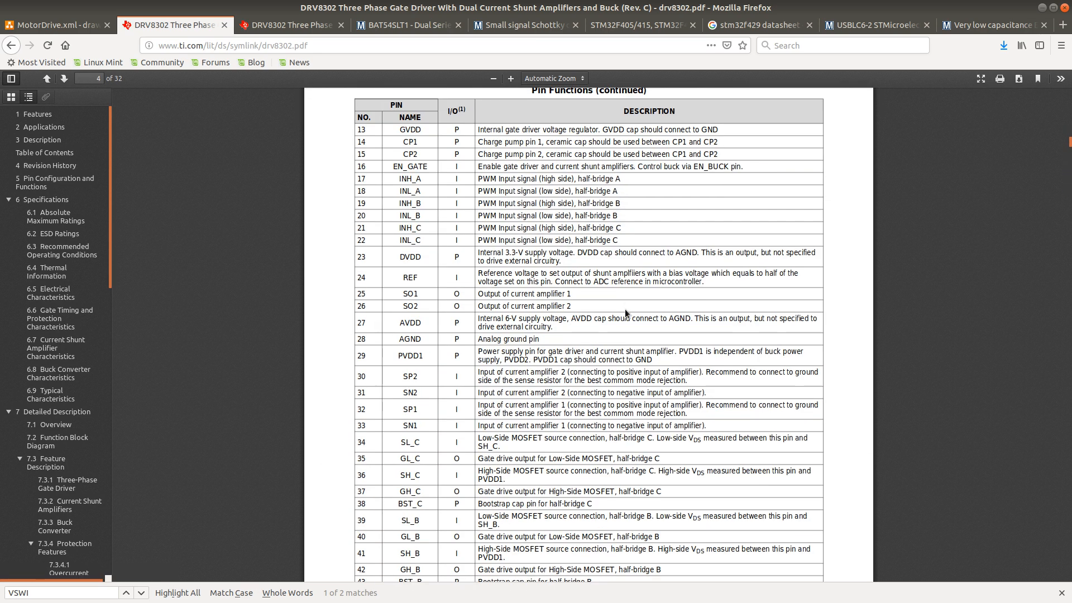
scroll(625, 309, down, 5)
key(alt+Tab)
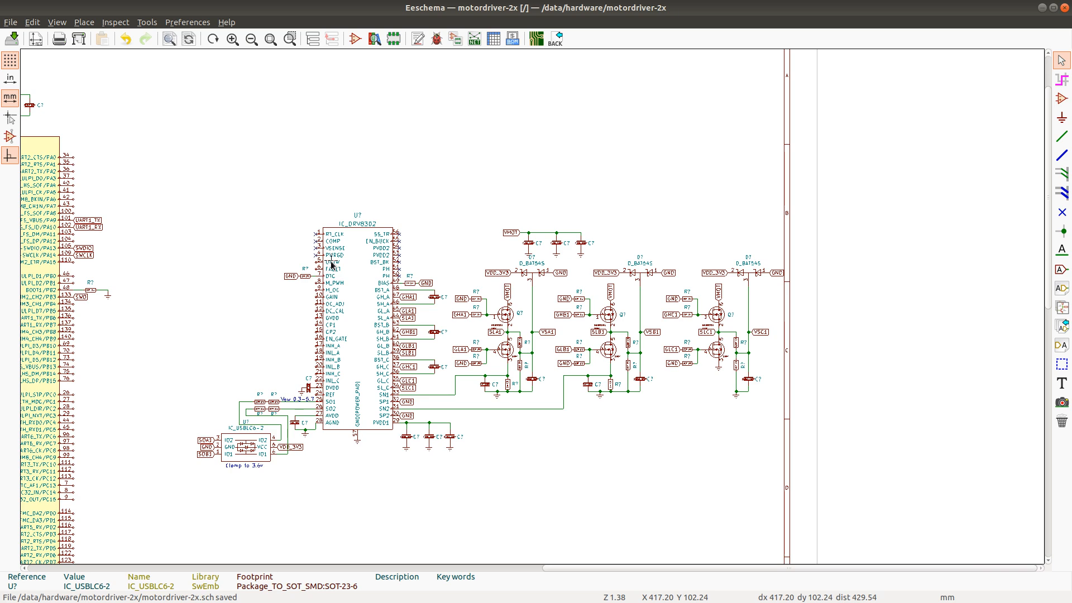
key(alt+Tab)
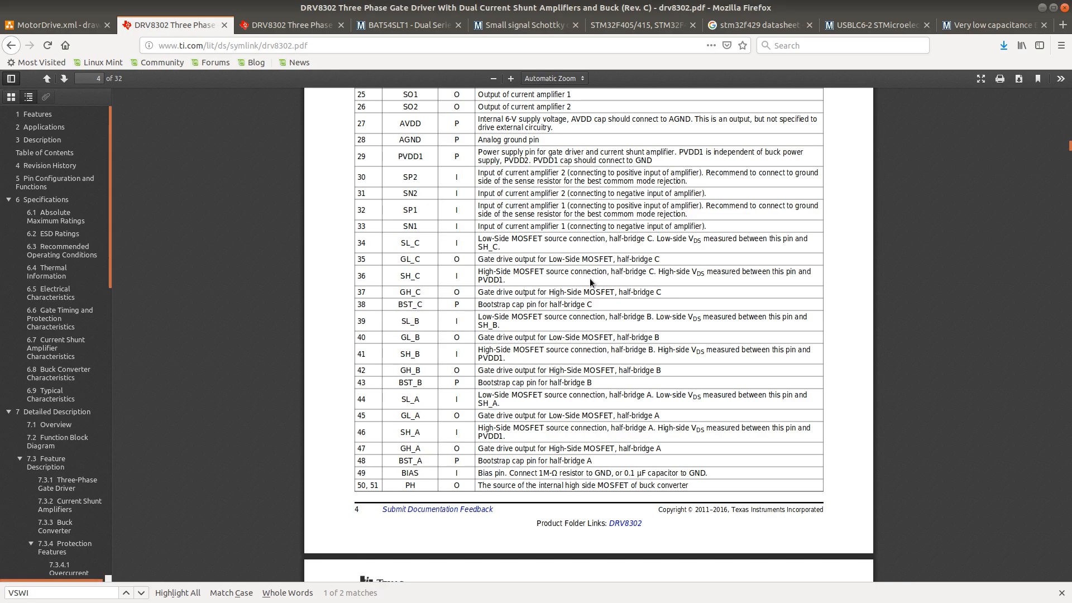
scroll(592, 282, up, 3)
scroll(594, 283, up, 15)
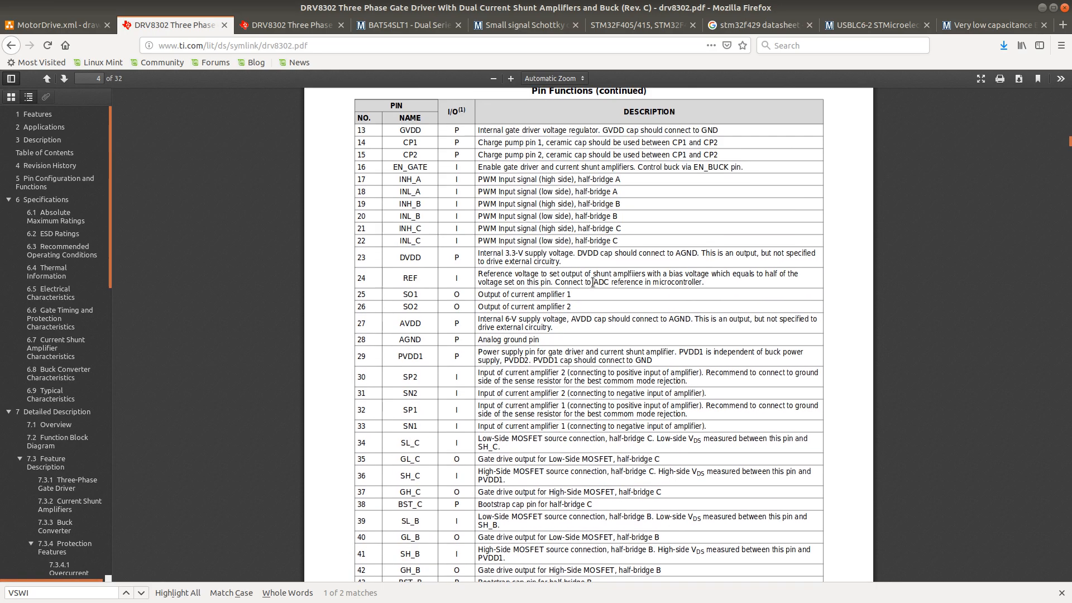
scroll(594, 287, up, 4)
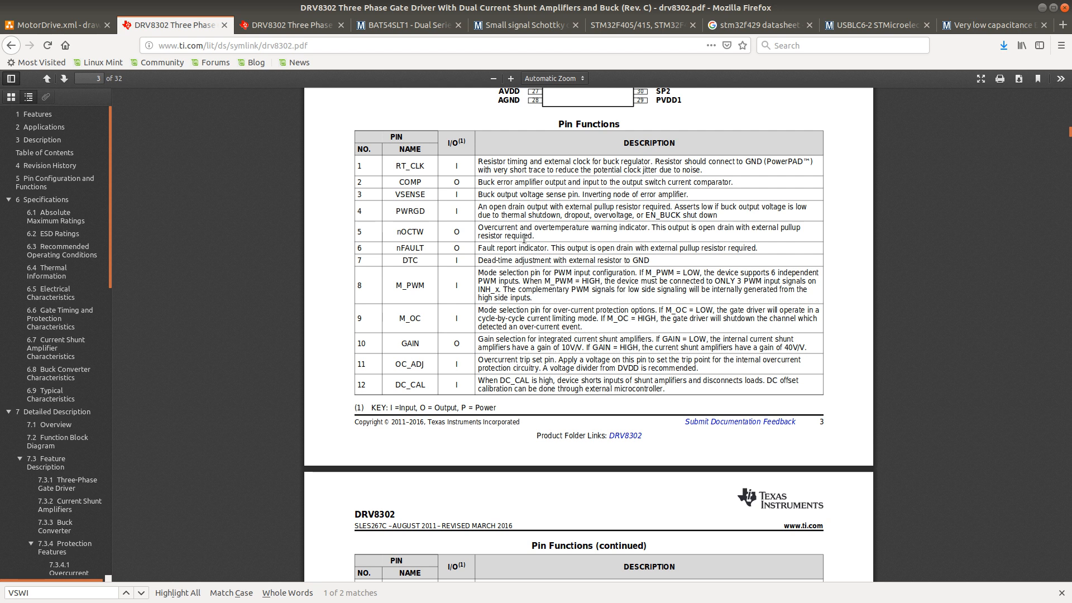
click(314, 29)
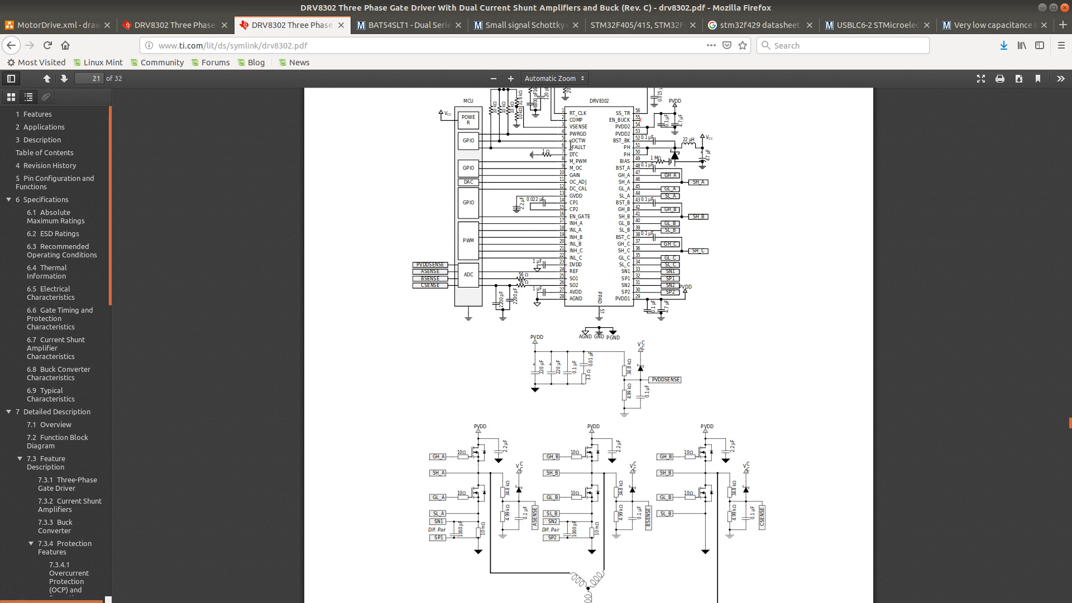
scroll(575, 142, up, 2)
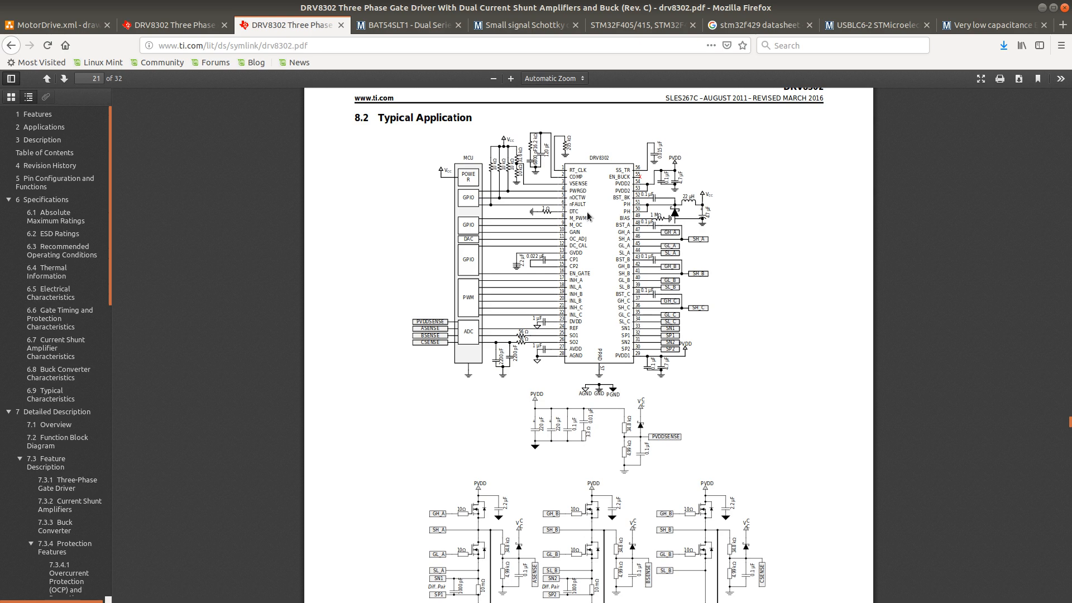
Switch to Eeschema and place a copy of the DTC resistor's GND label in the free area beside the M_PWM pin
key(alt+Tab)
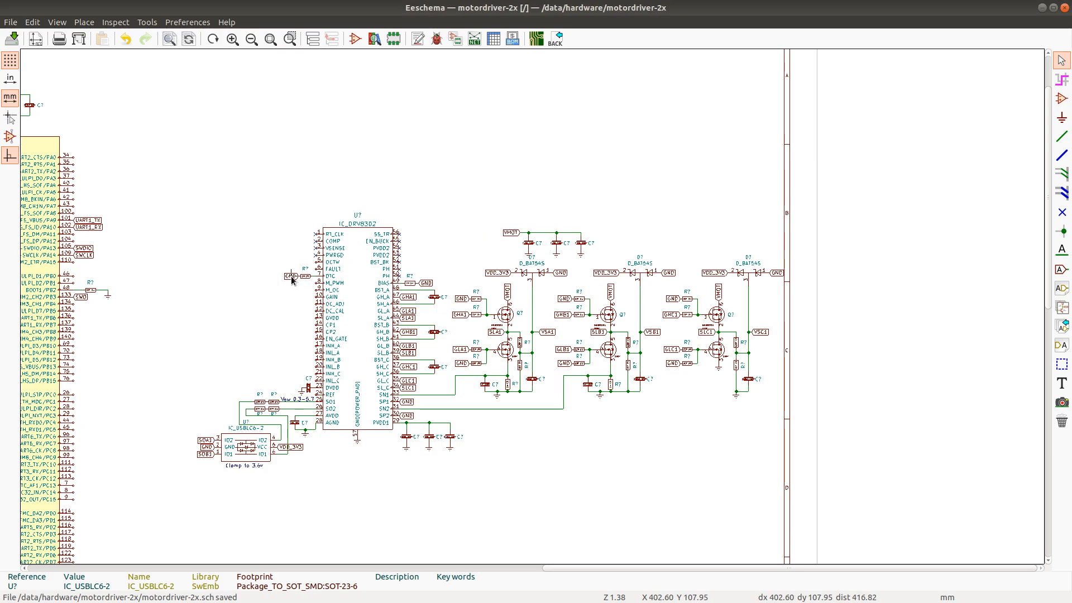
key(c)
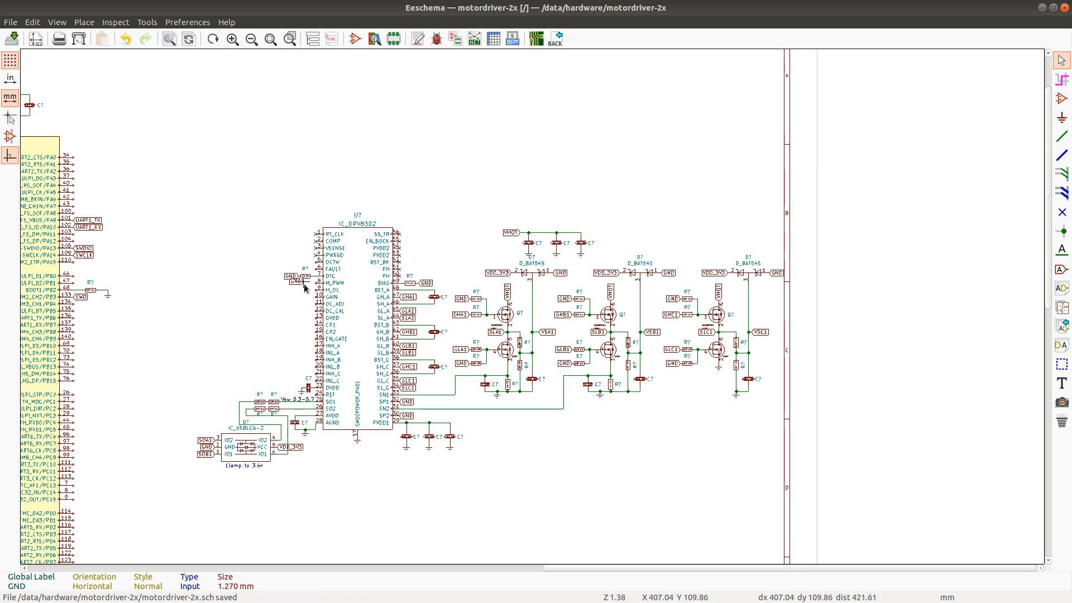
click(254, 284)
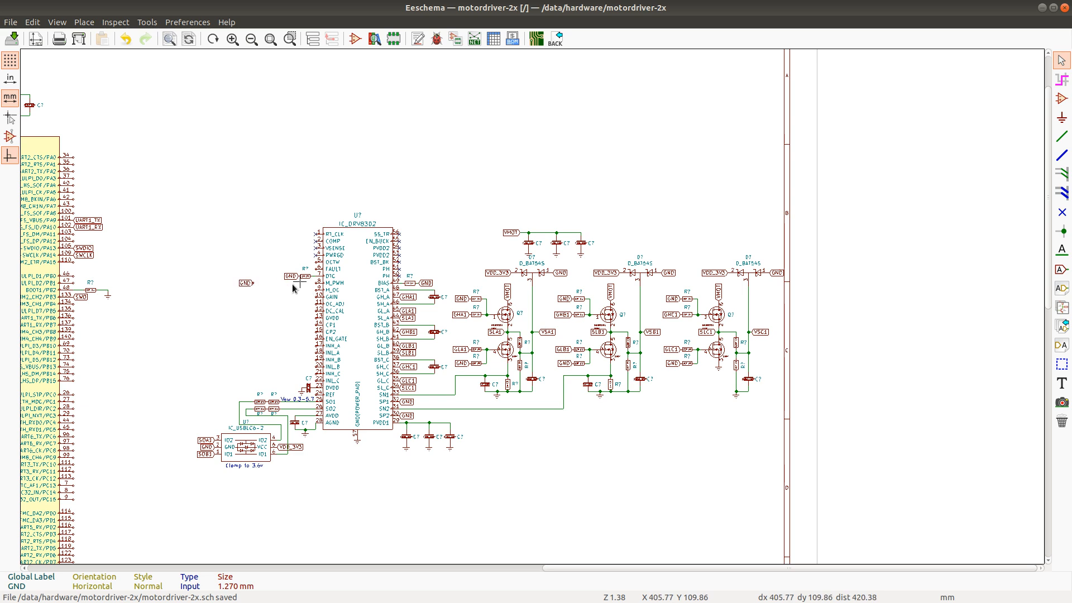
Copy the 10K 1% gate resistor and arrange three vertical copies in a row above the loose GND label
scroll(293, 285, up, 2)
scroll(536, 304, up, 2)
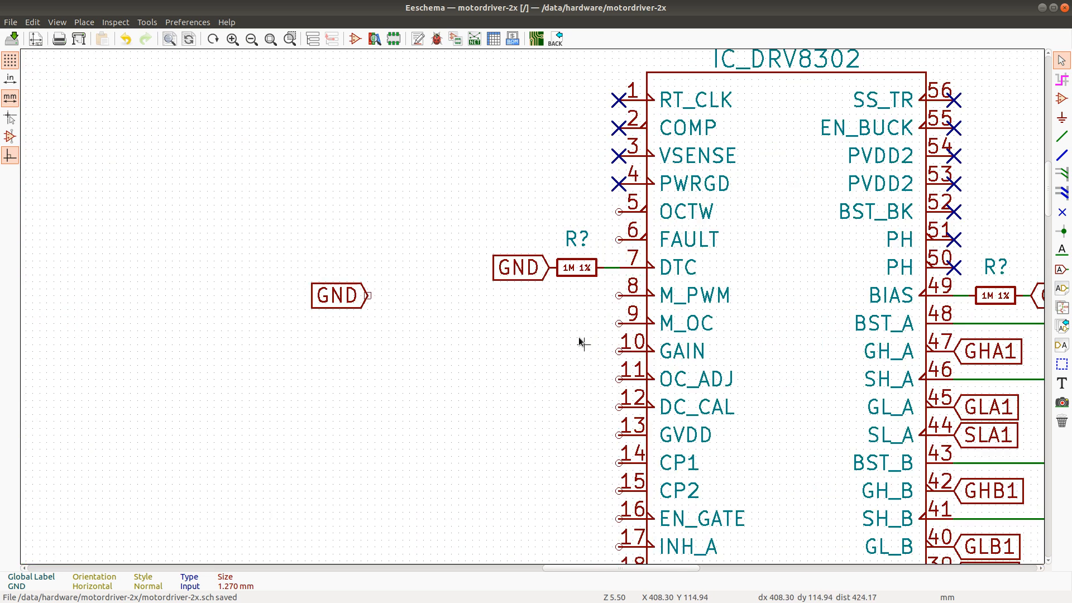
scroll(489, 302, down, 2)
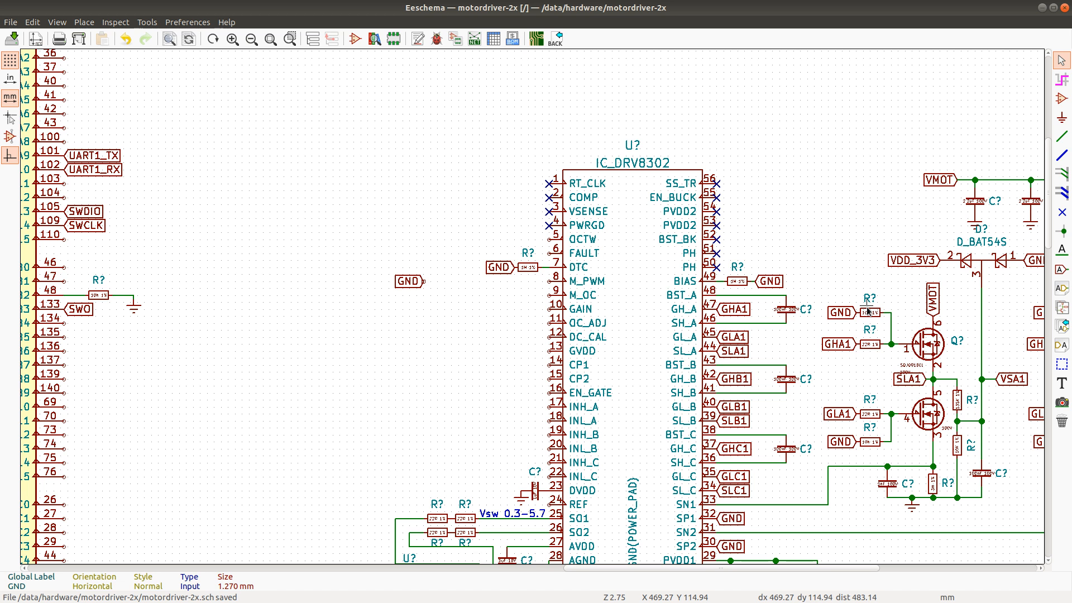
key(c)
key(r)
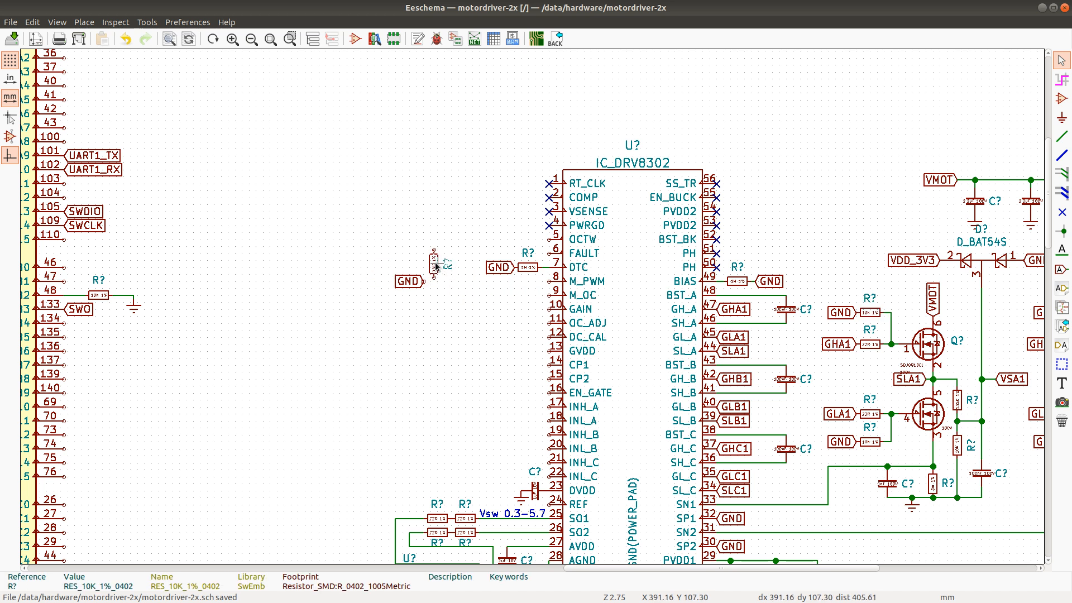
click(435, 260)
key(c)
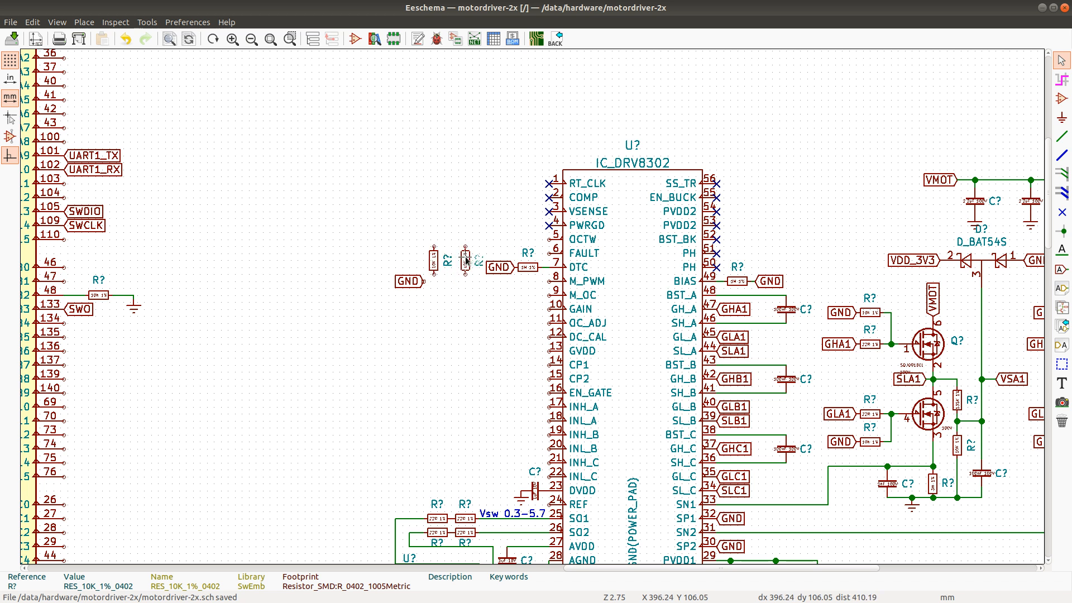
click(466, 265)
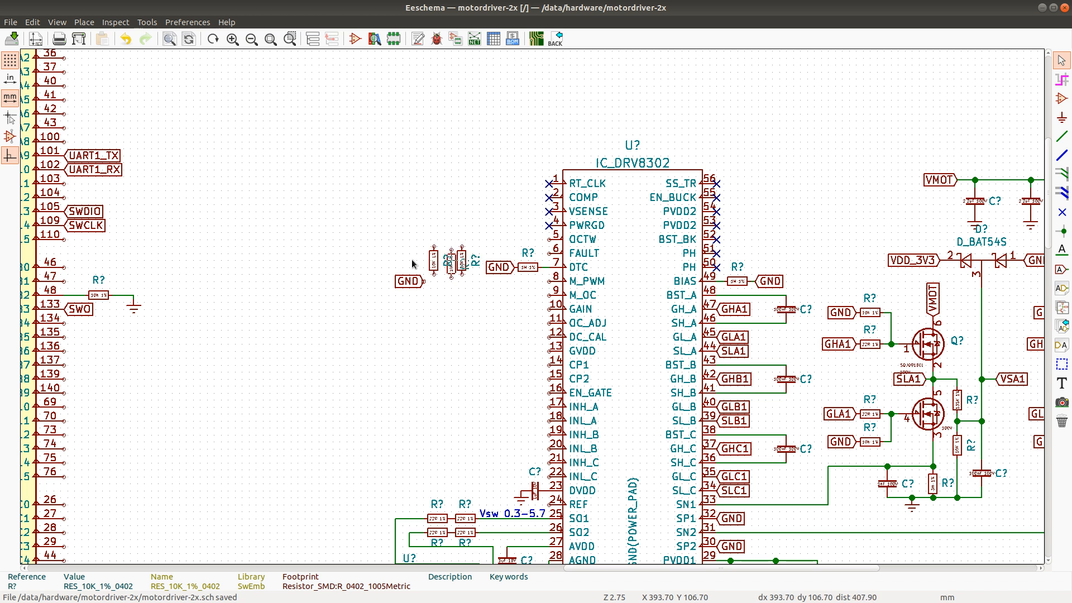
key(c)
click(399, 261)
key(c)
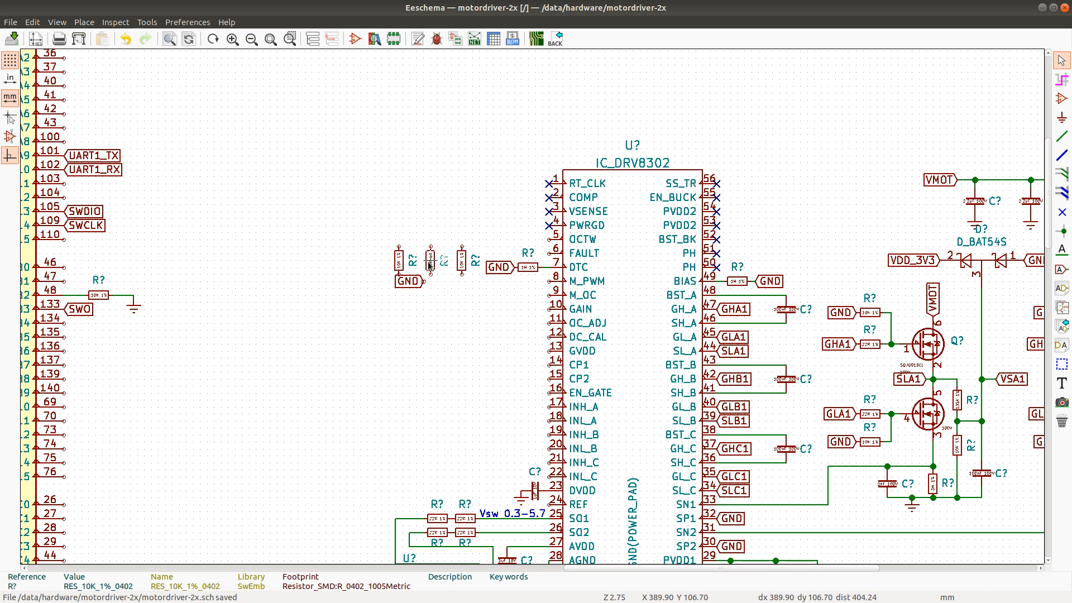
click(429, 262)
Move the loose GND global label clear of the resistor copies and rename it OCW1
key(m)
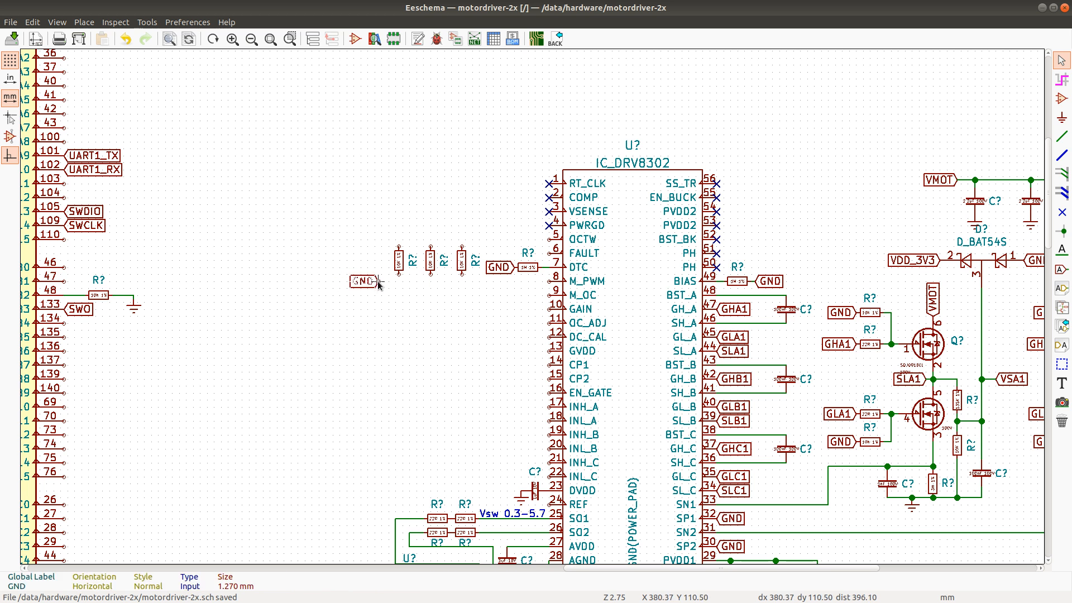
click(379, 285)
key(e)
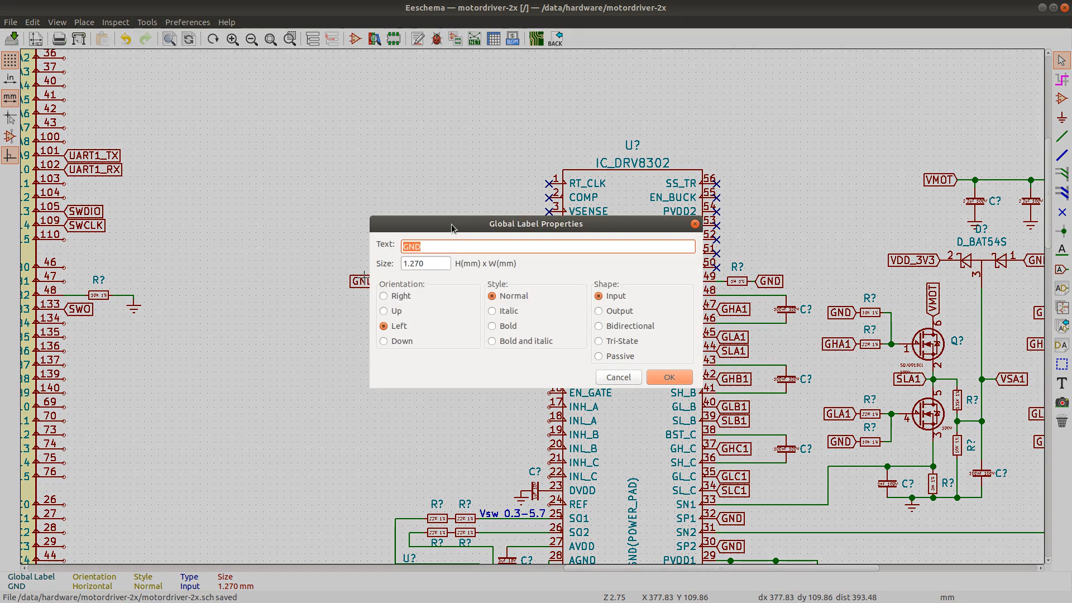
text(OC)
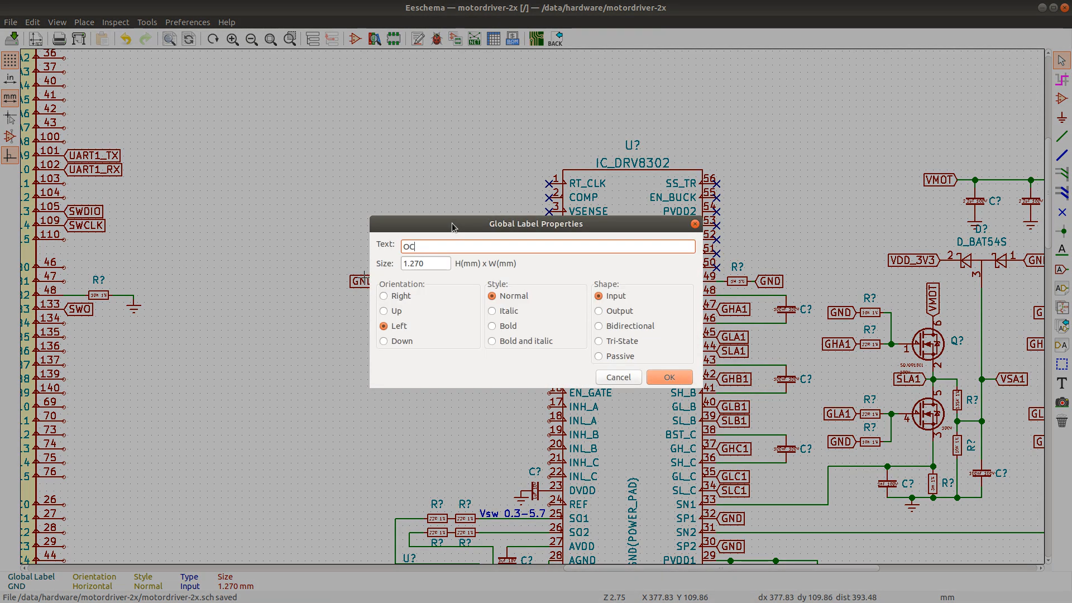
text(W1)
key(Return)
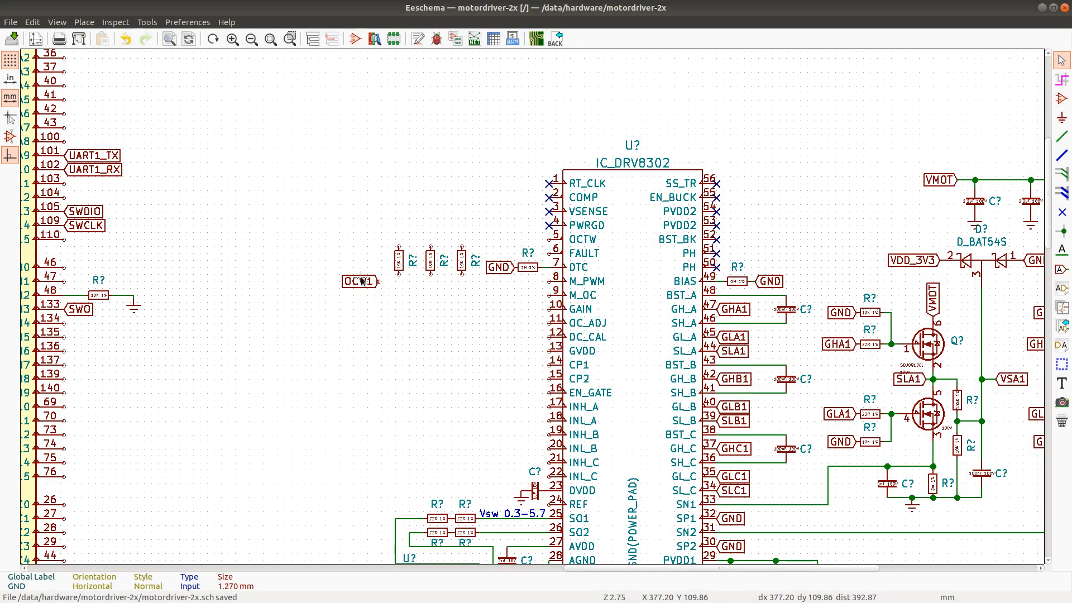
Place the OCW1 label level with the OCTW pin and move the three copied resistors up beside the DRV8302's first pins
key(m)
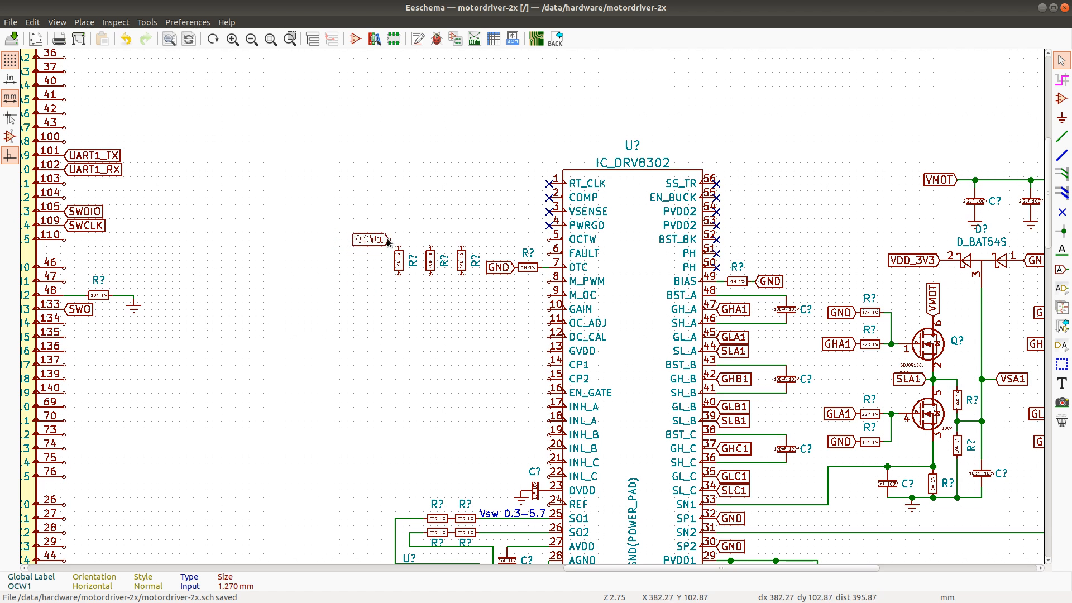
click(391, 239)
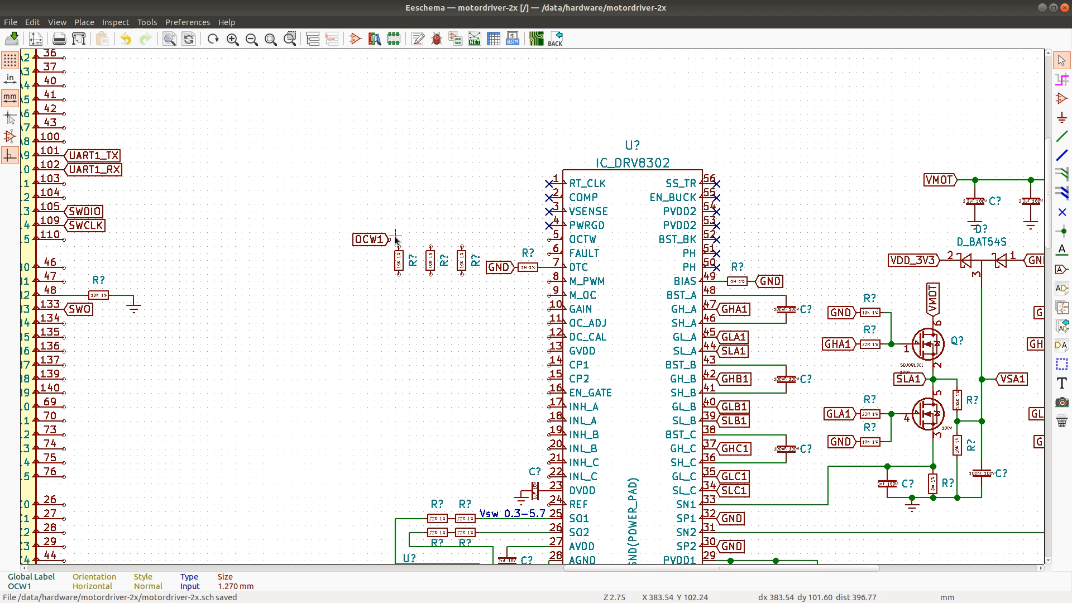
drag(395, 243, 473, 288)
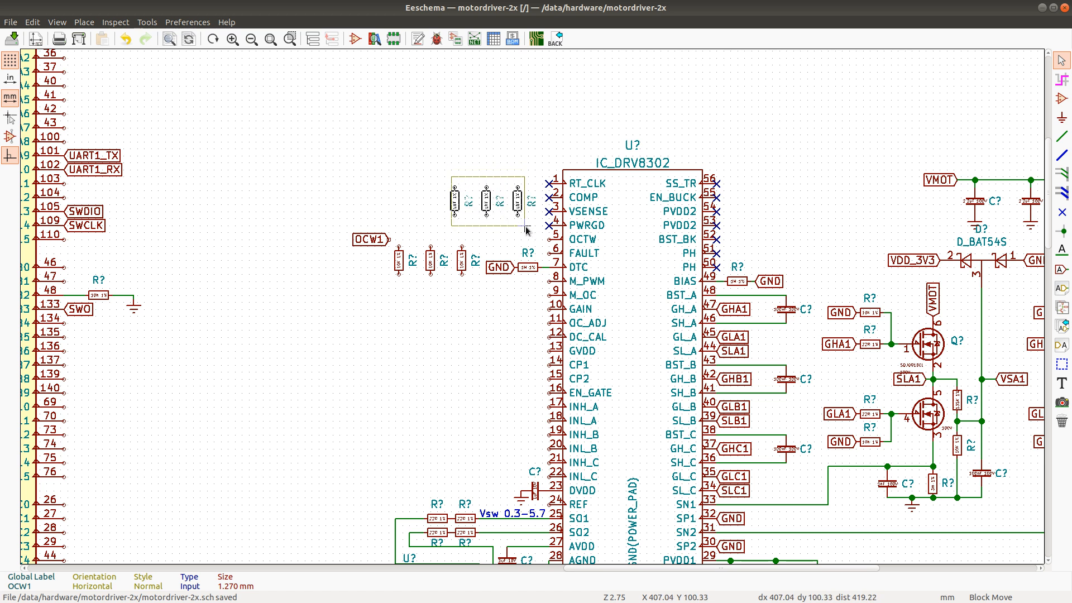
click(526, 229)
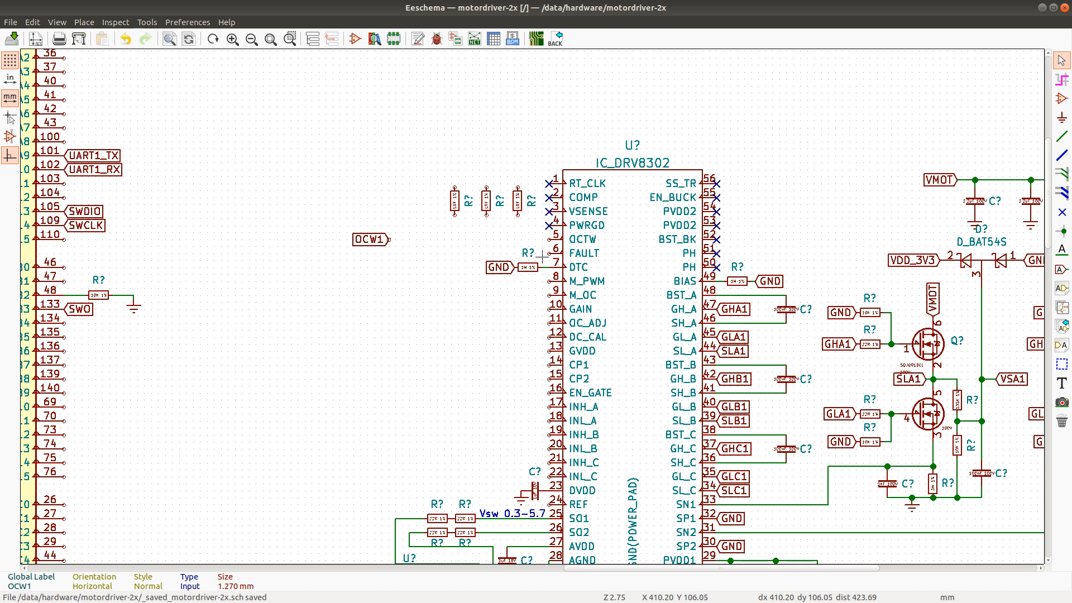
Check the nOCTW and nFAULT pin descriptions in the Firefox datasheet and delete the copied resistor nearest the DRV8302 in Eeschema
key(alt+Tab)
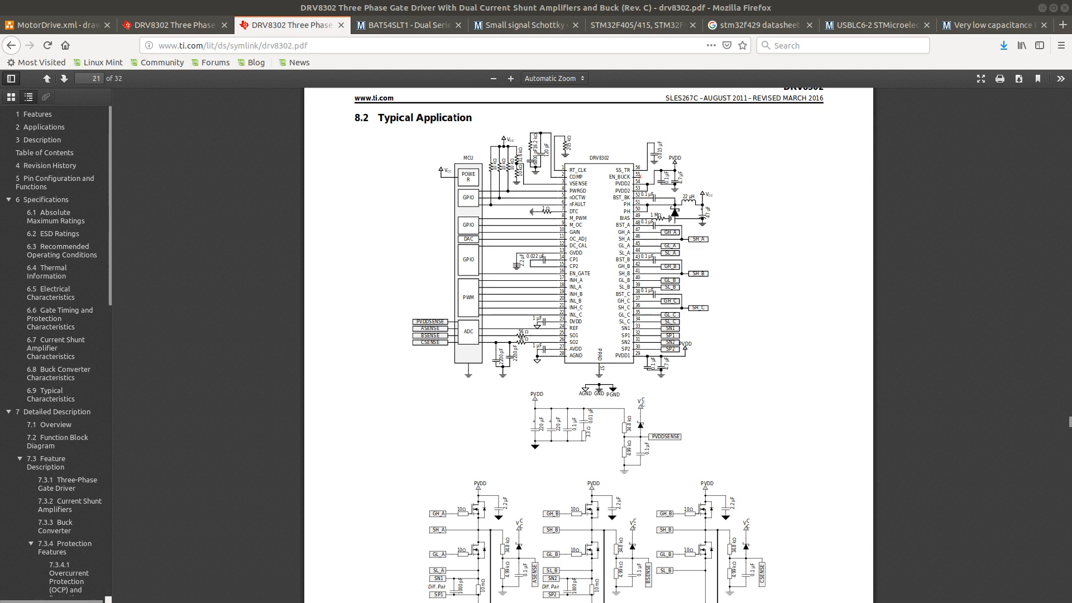
click(162, 26)
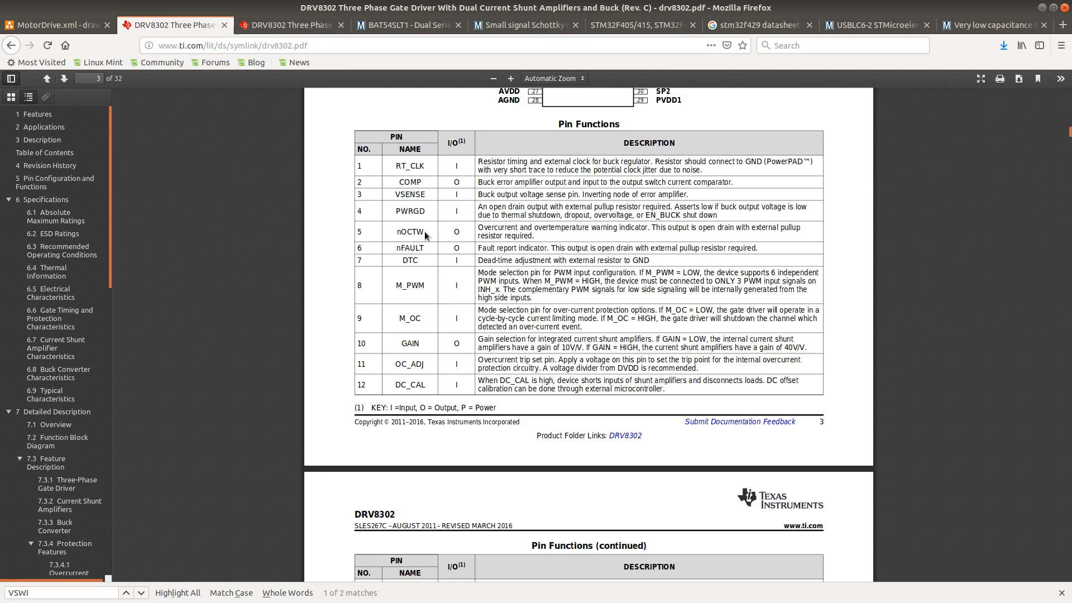
scroll(592, 315, up, 2)
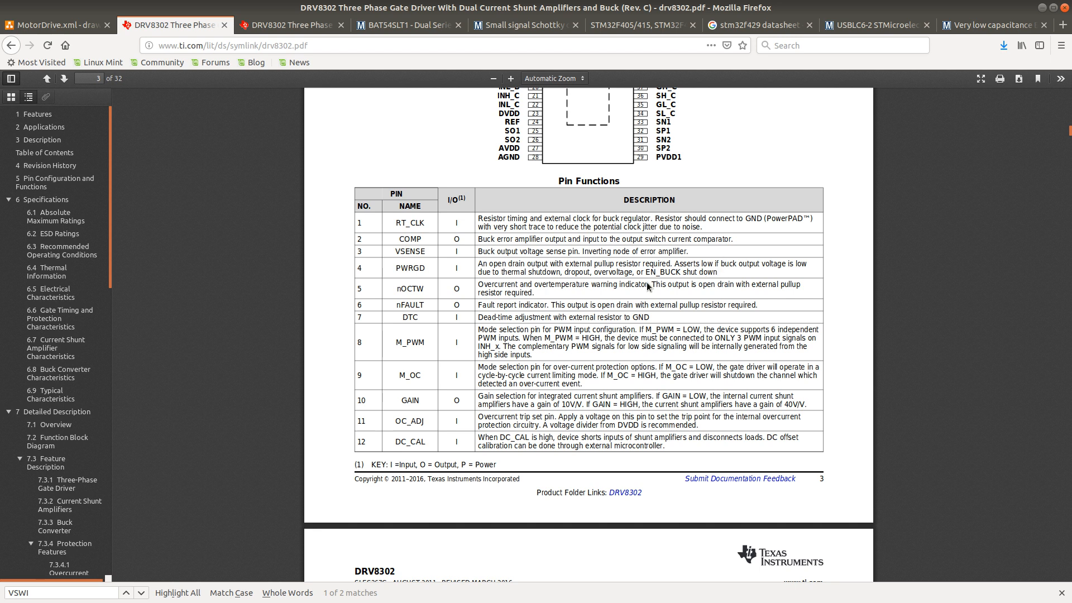
key(alt+Tab)
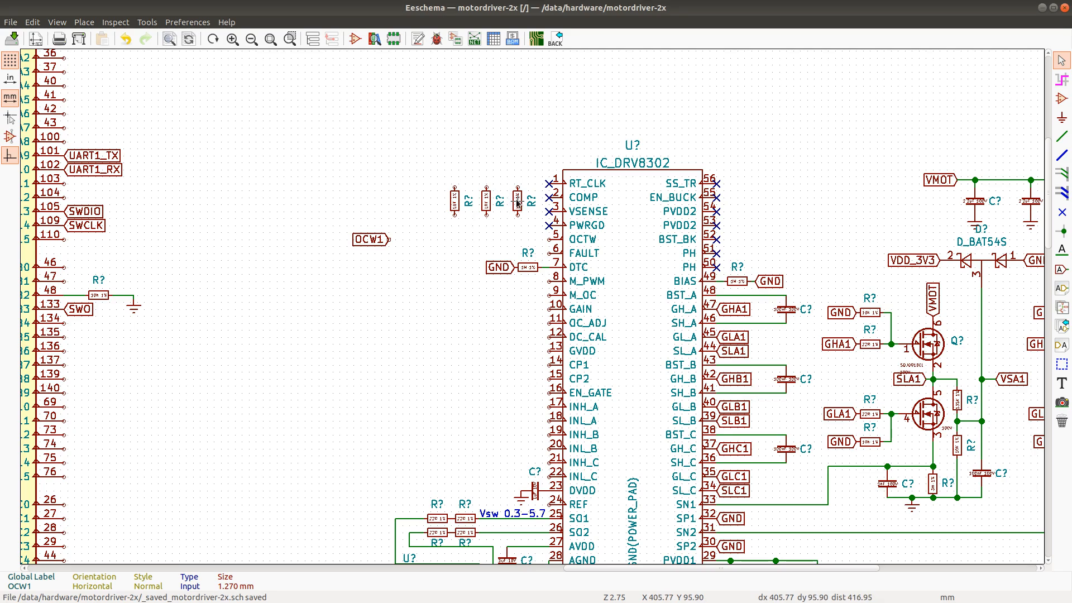
key(Delete)
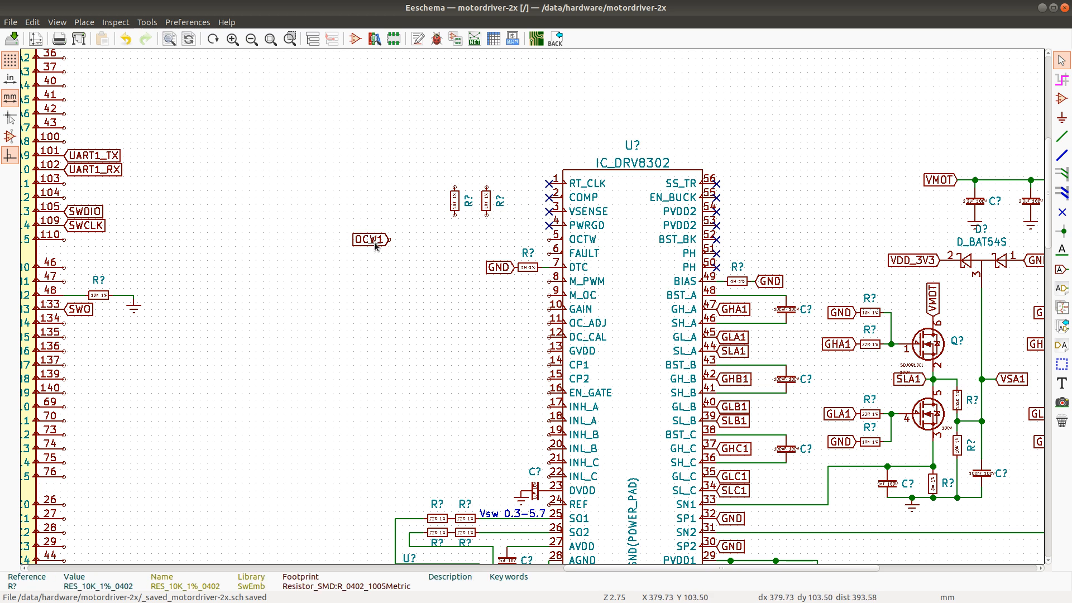
Move the OCW1 label closer to the OCTW pin and place a copy of it directly below, level with the FAULT pin
key(m)
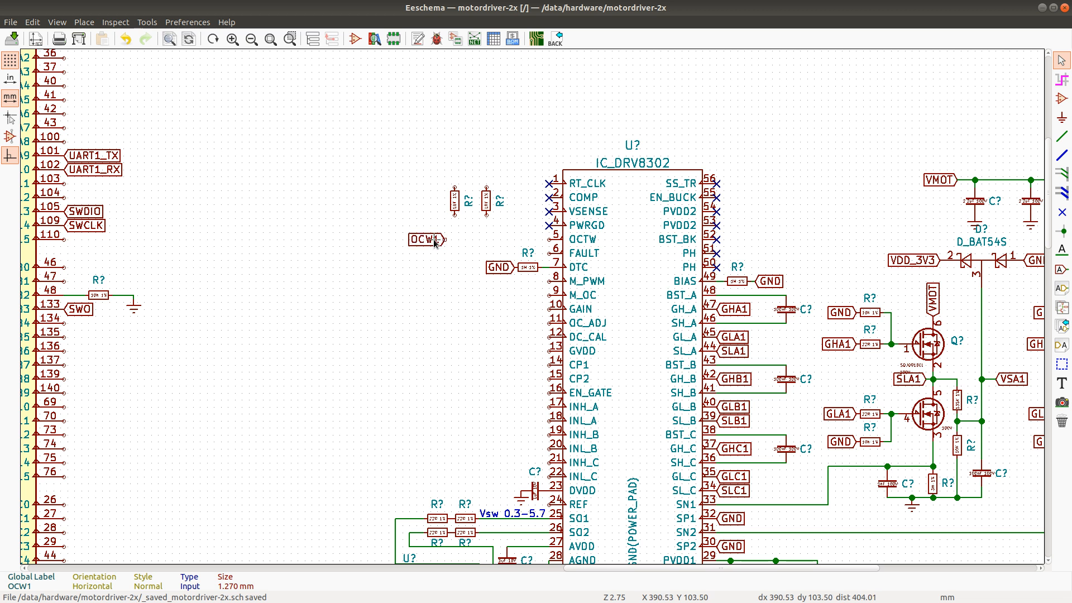
click(438, 255)
key(c)
click(444, 255)
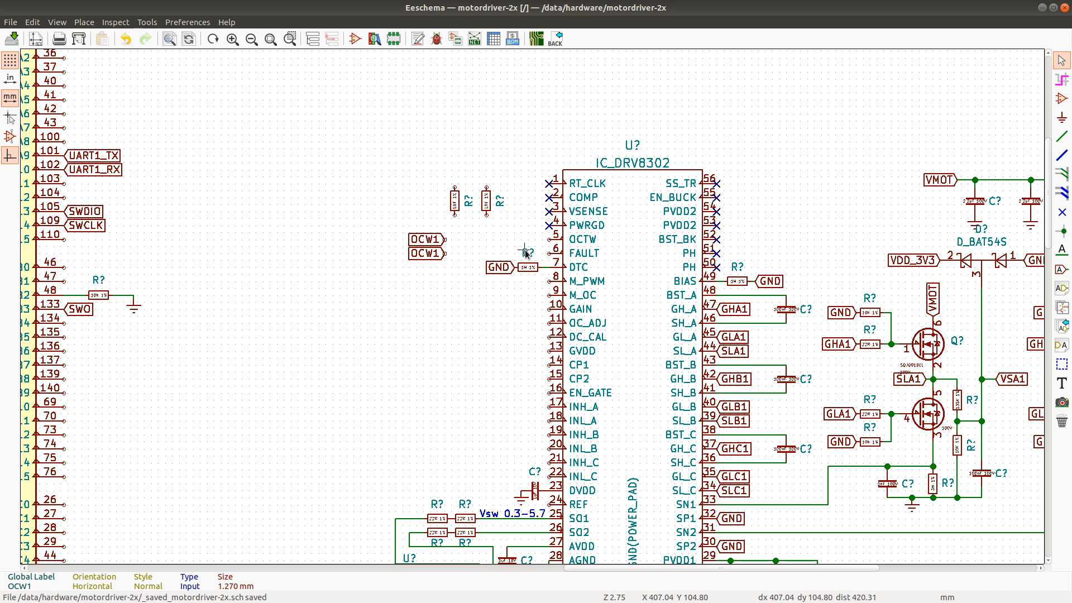
Shift the DTC resistor's reference text closer to its body and wire the FAULT pin to the lower OCW1 label
key(m)
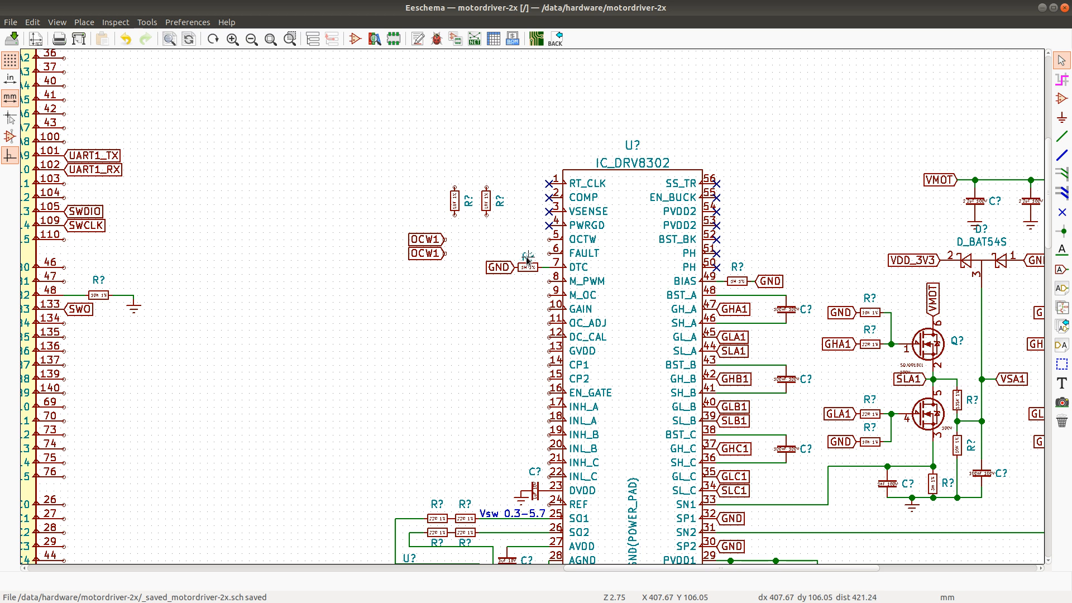
click(528, 257)
key(w)
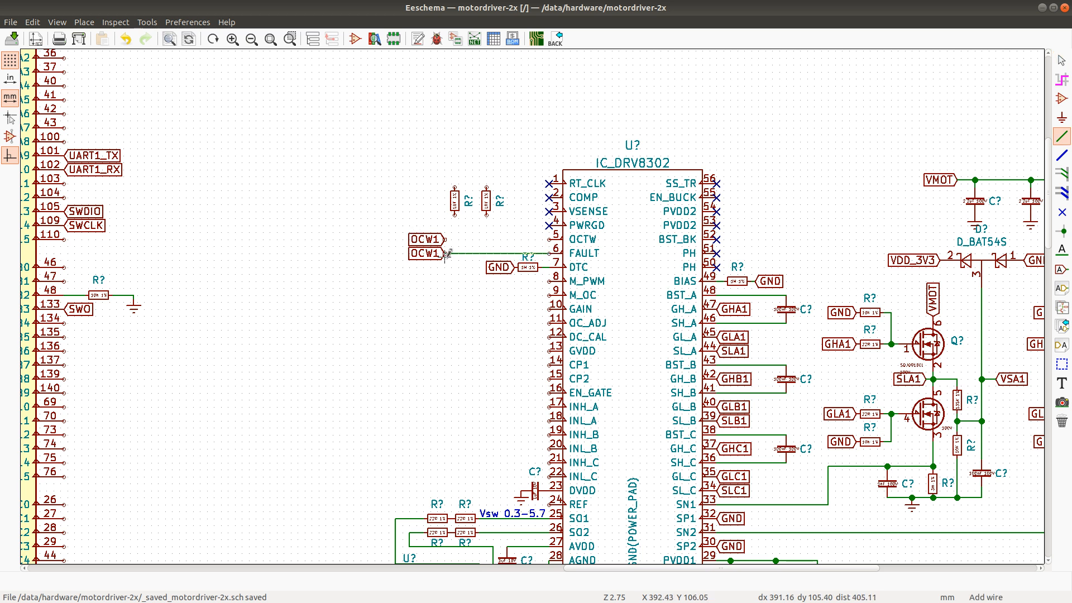
Rename the lower OCW1 label at the FAULT wire as FAULT1 and wire the OCTW pin to the remaining OCW1 label
key(e)
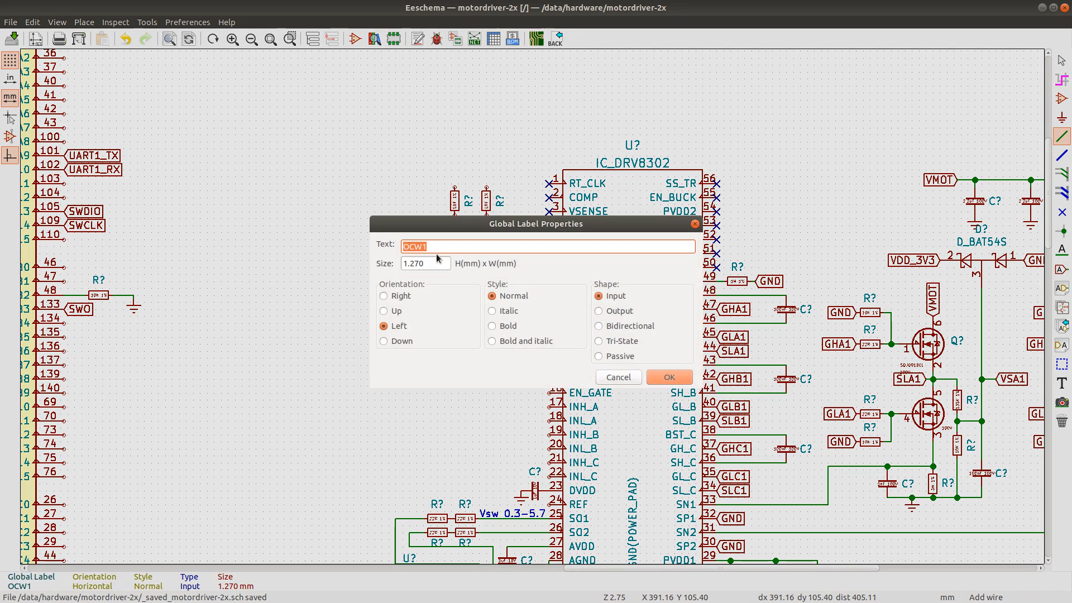
click(423, 245)
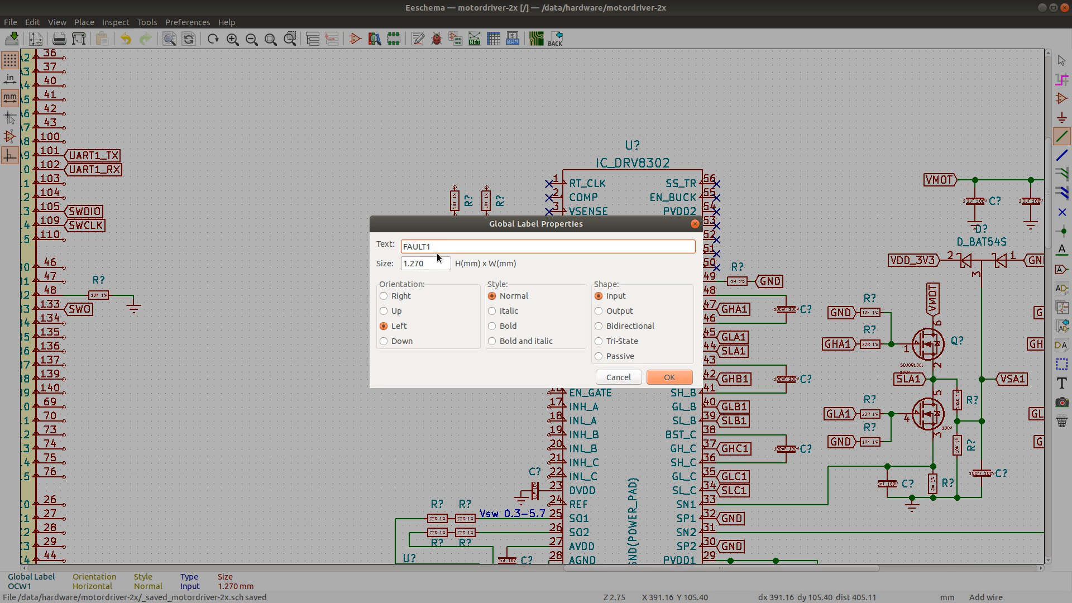
key(Return)
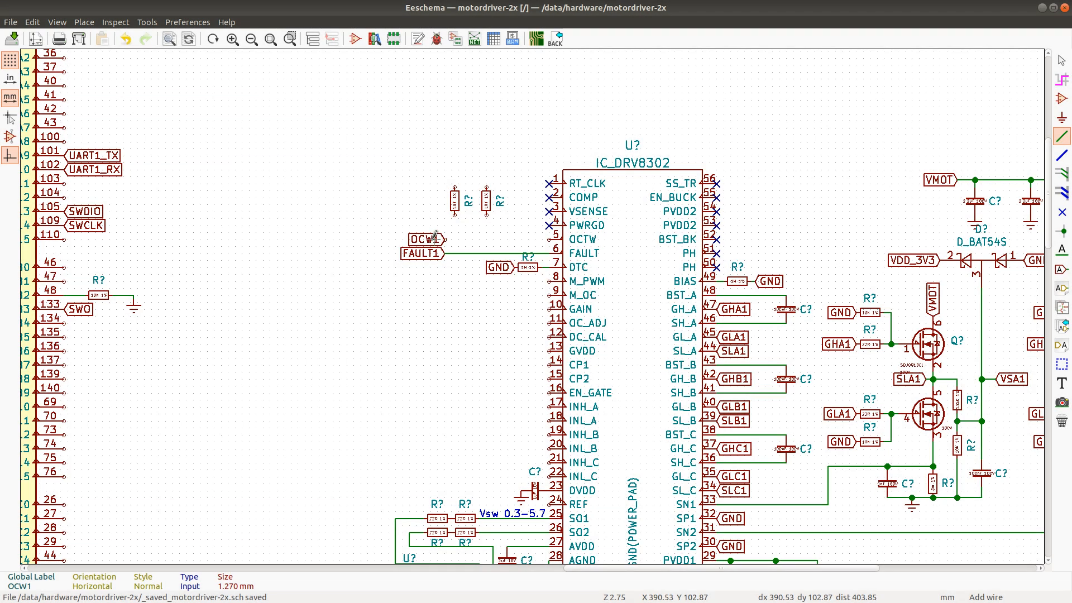
click(443, 239)
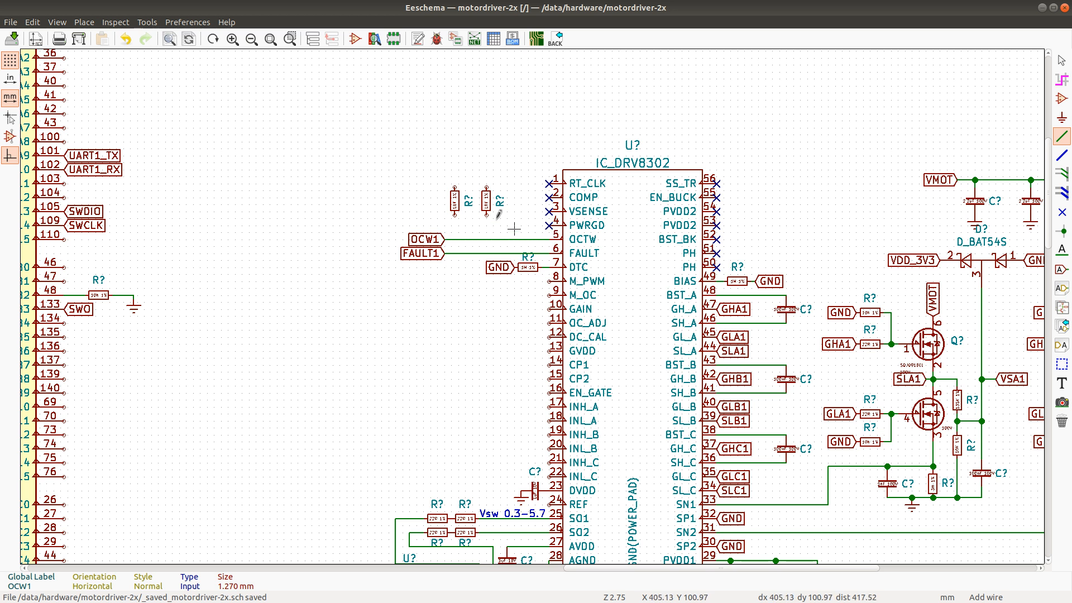
Move the two copied resistors closer above the OCTW and FAULT wires and connect one resistor's lower end to each wire
drag(448, 177, 508, 225)
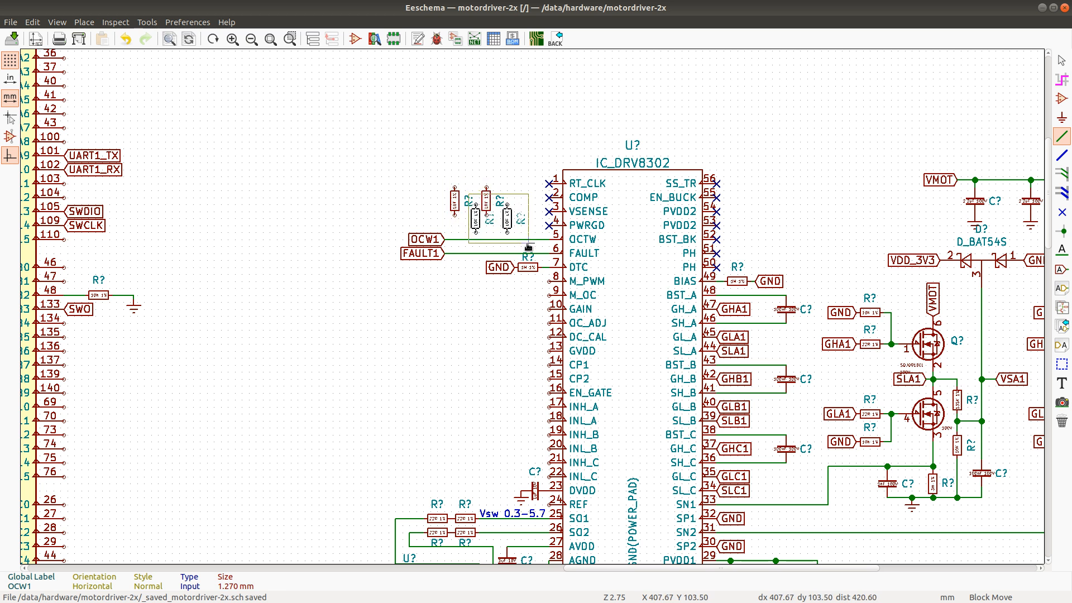
click(529, 247)
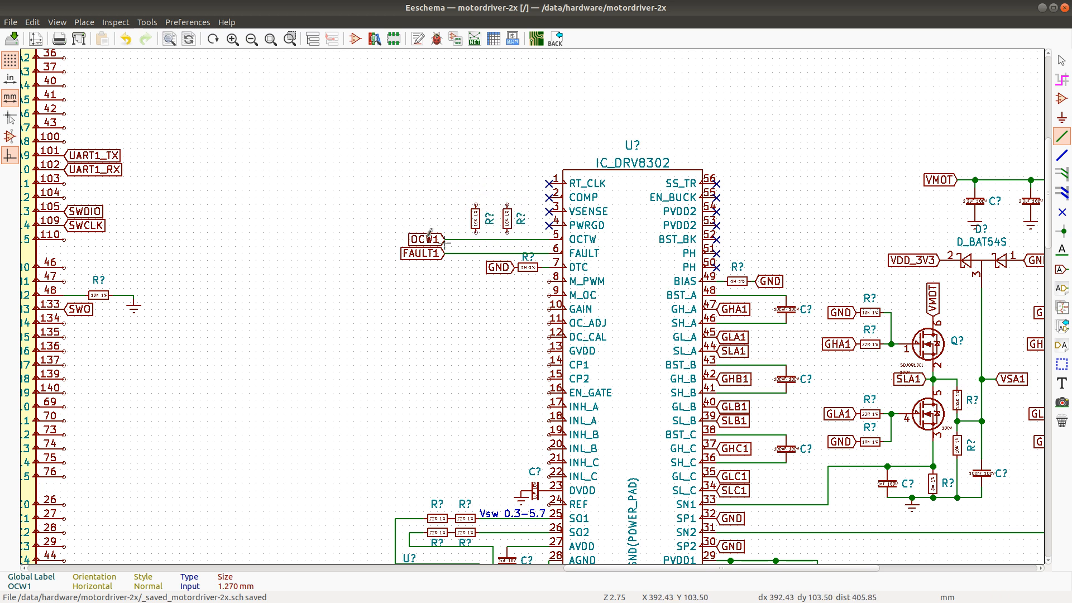
click(476, 233)
click(476, 240)
click(507, 232)
Join the upper ends of the two pull-up resistors and attach a copied VDD_3V3 global label to them through a short wire
click(476, 198)
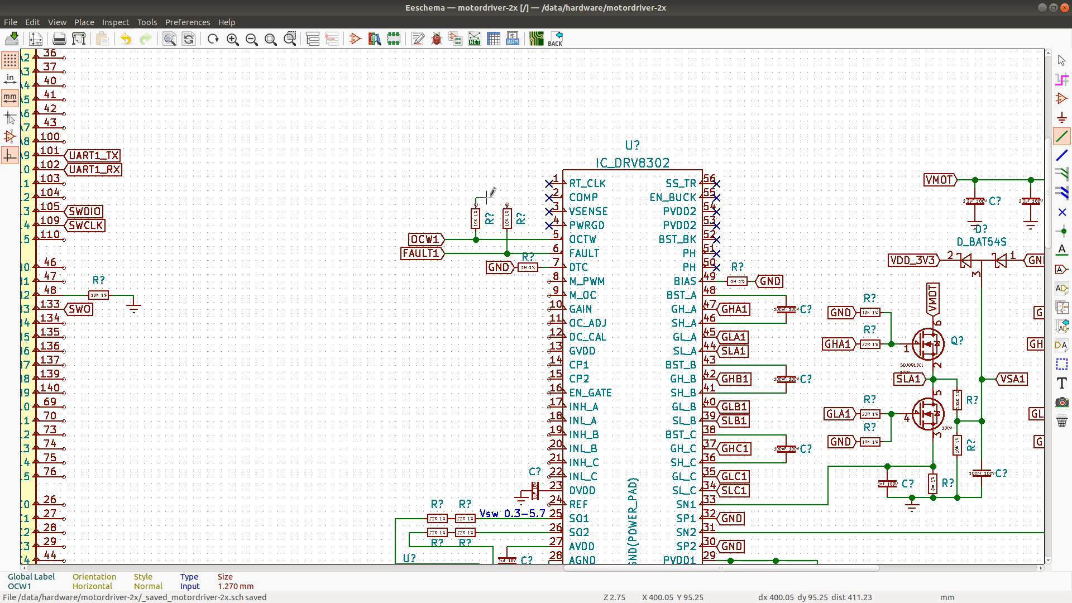
click(507, 198)
click(507, 204)
click(492, 195)
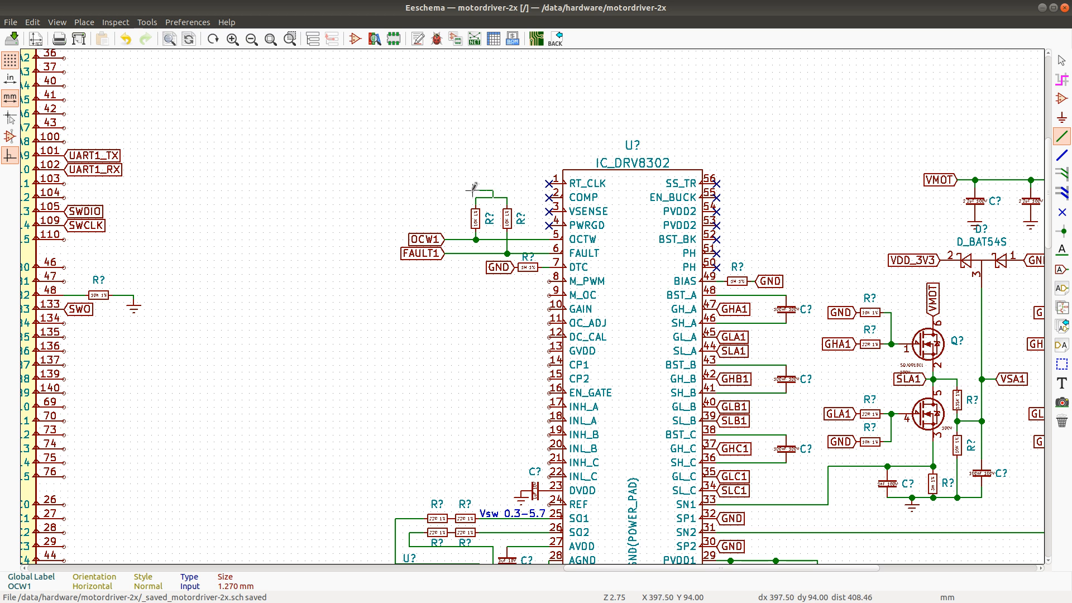
double_click(473, 190)
scroll(531, 291, down, 1)
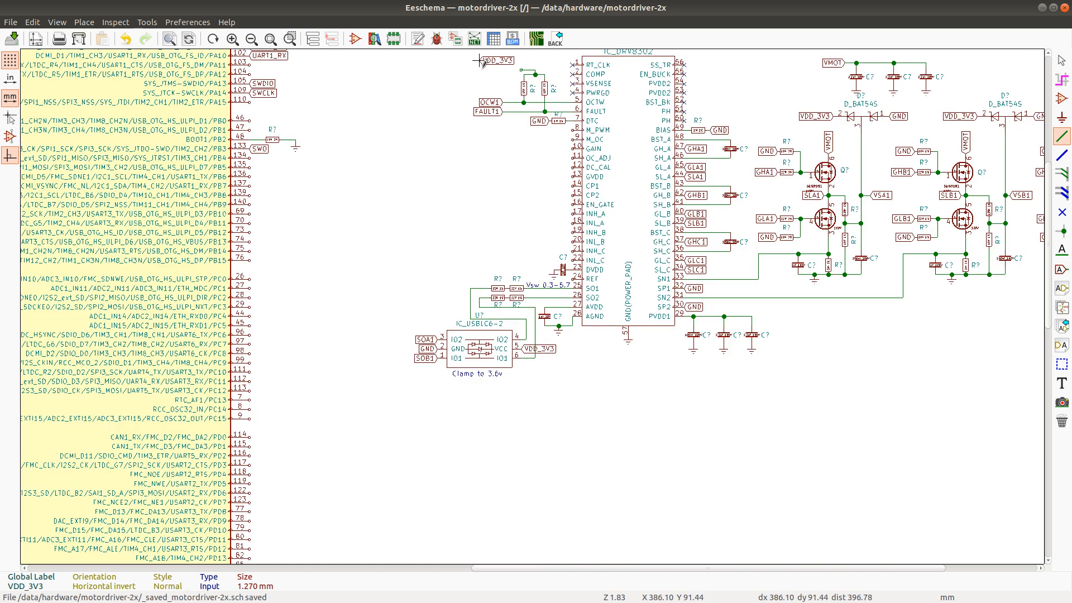
click(522, 67)
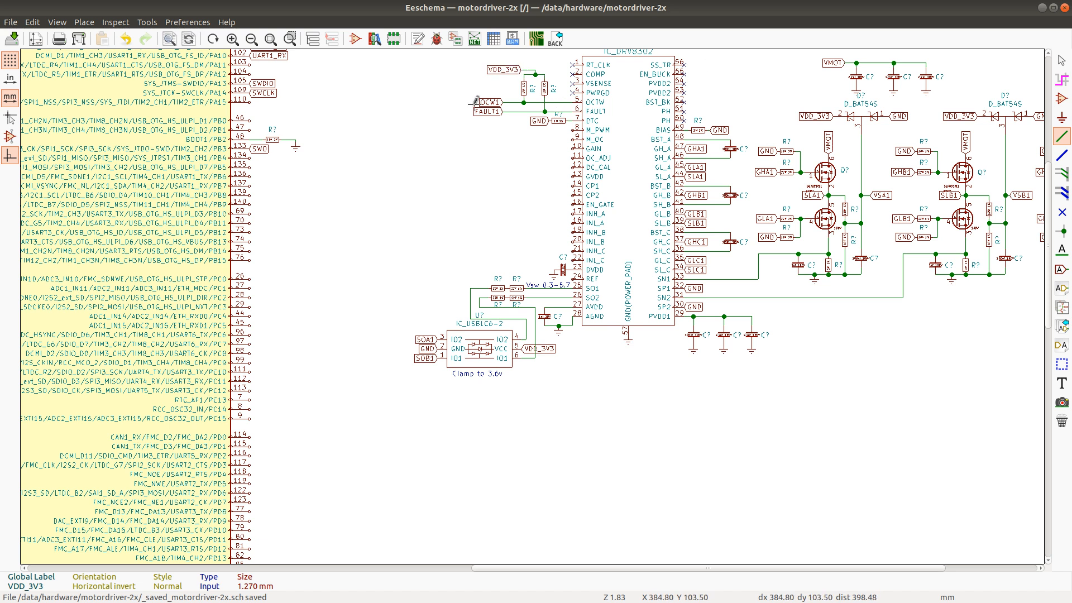
Check the M_PWM pin description in the Firefox datasheet and place a copy of the GND label on the M_PWM pin in Eeschema
key(alt+Tab)
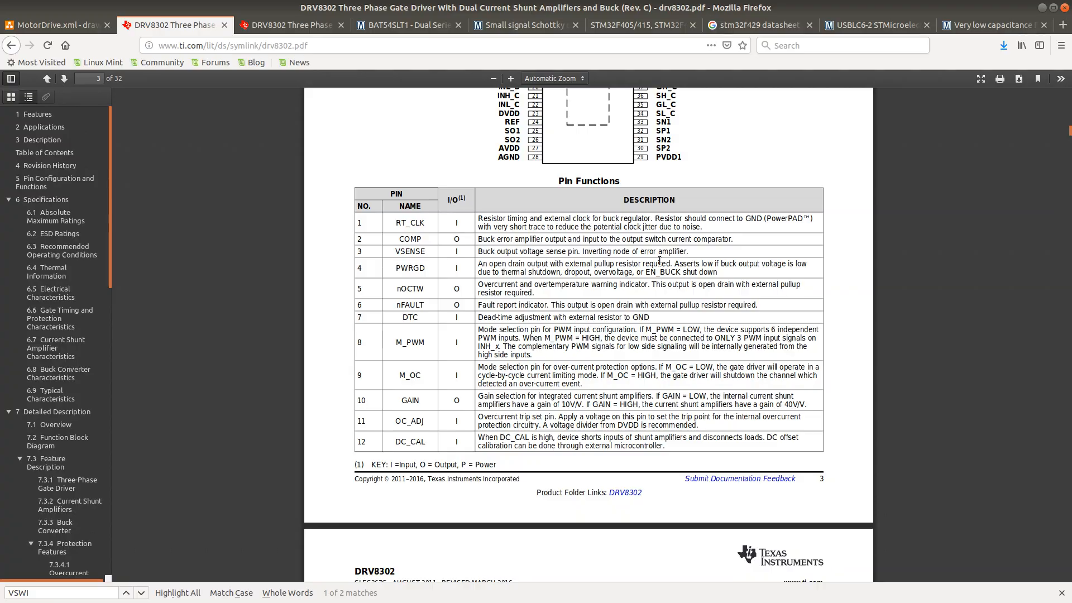
key(alt+Tab)
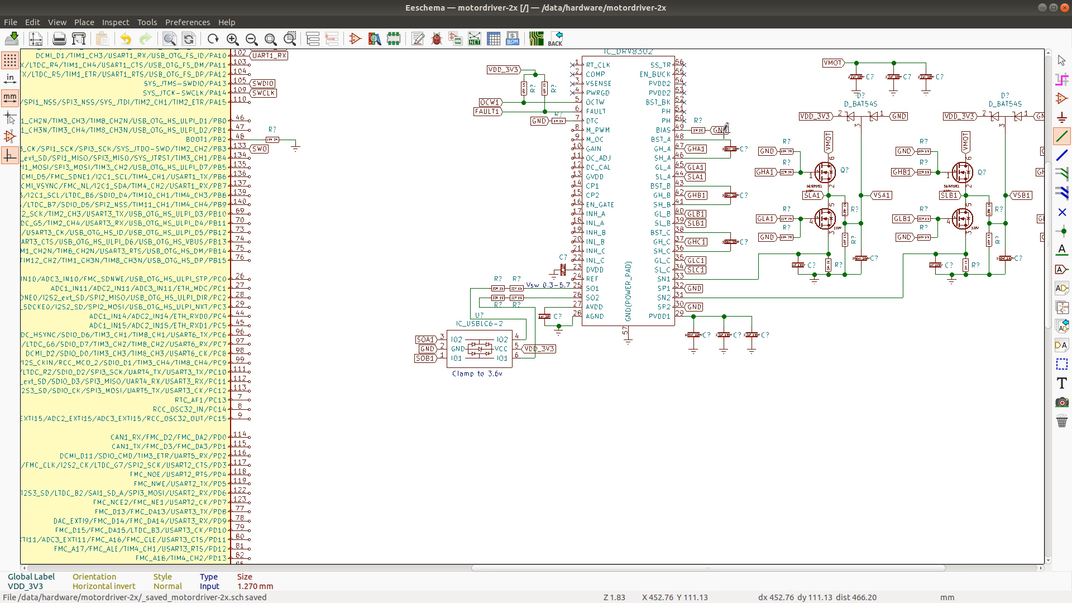
key(c)
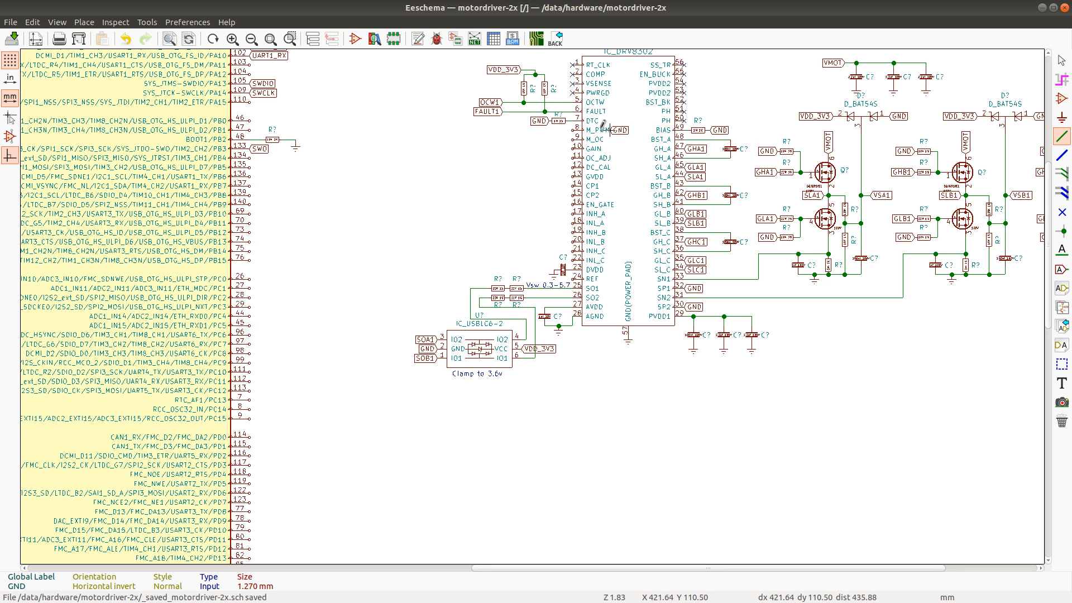
click(573, 128)
Check the M_OC description in the Firefox datasheet, and put a copy of the FAULT1 label renamed MOC1 on the M_OC pin in Eeschema
key(alt+Tab)
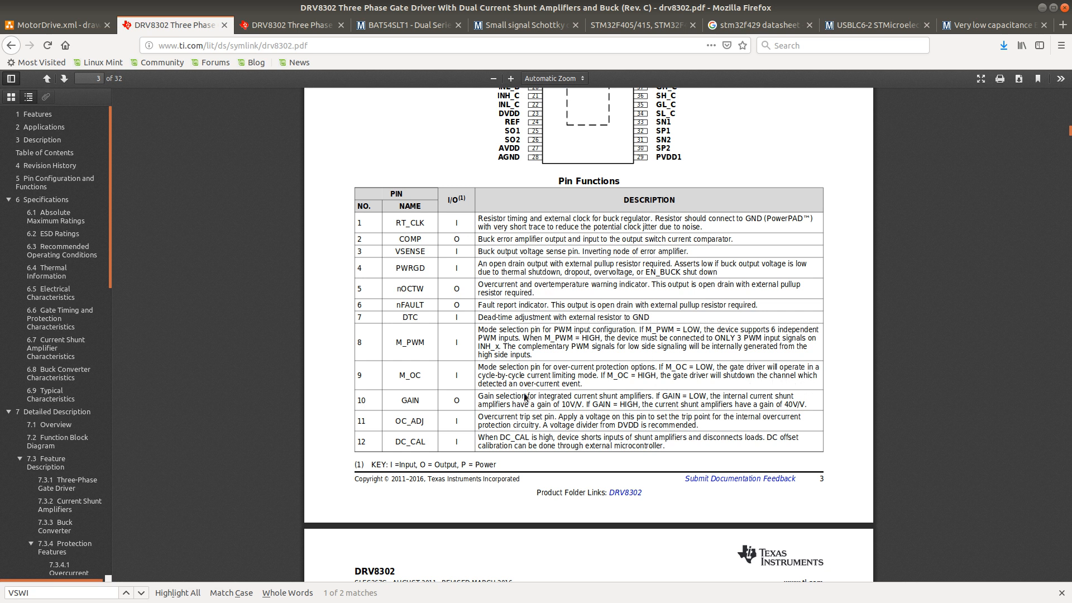
key(alt+Tab)
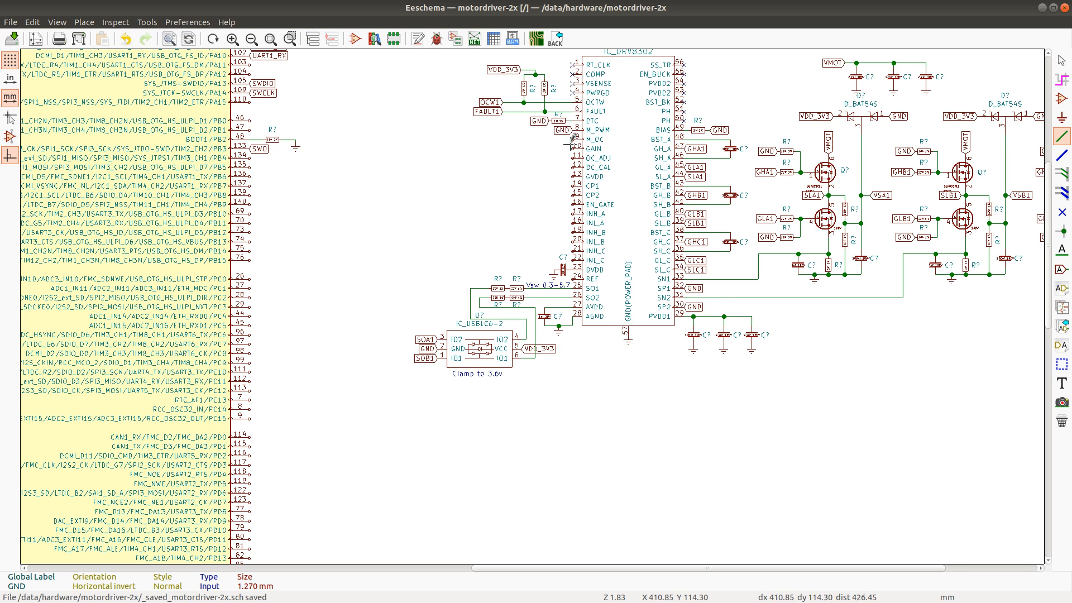
key(c)
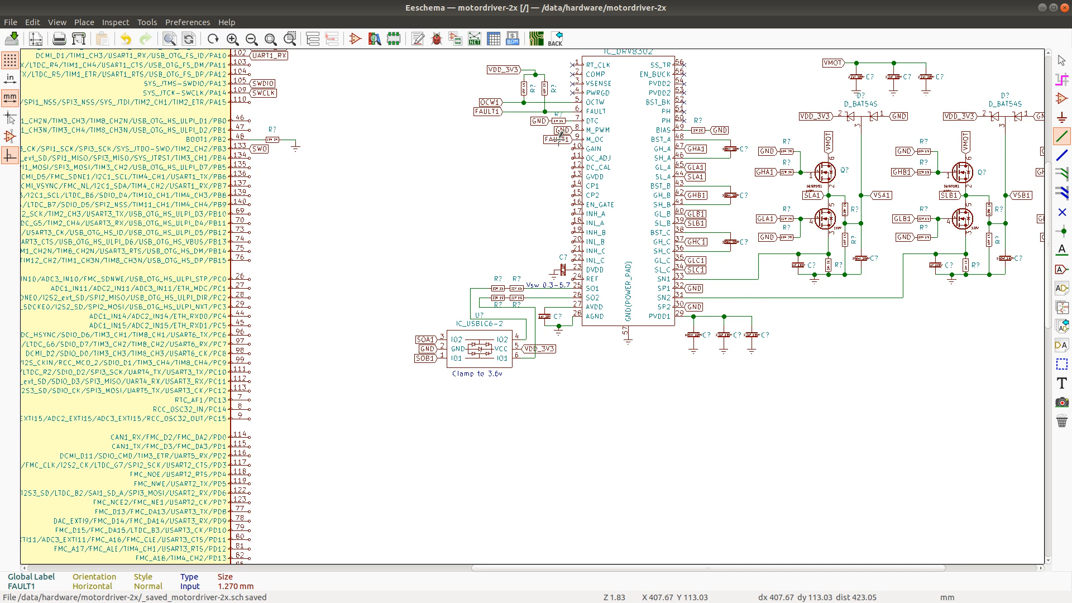
double_click(562, 134)
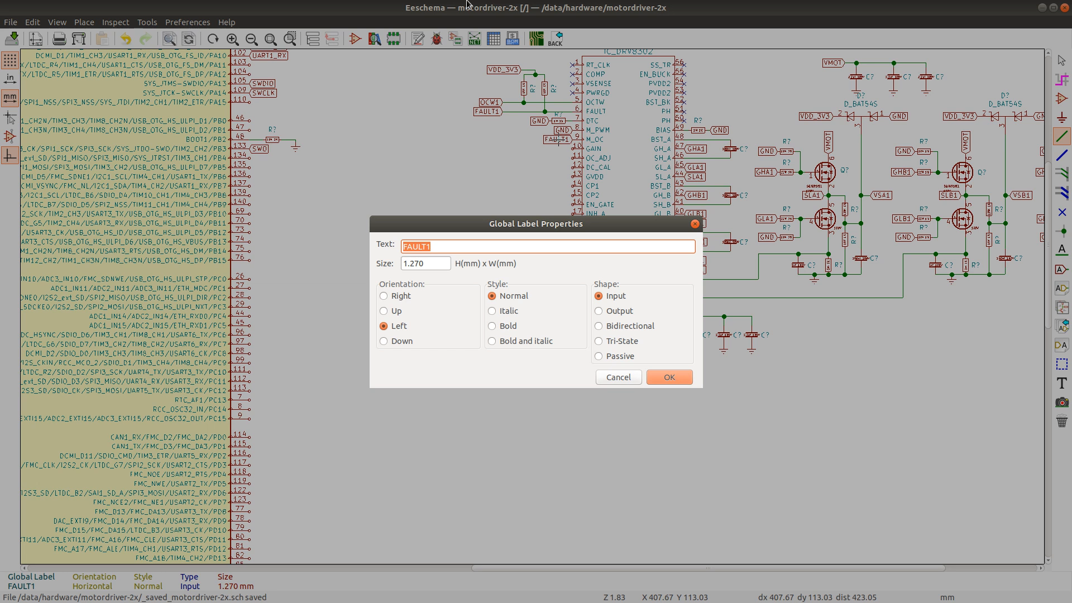
text(MOC1)
key(Return)
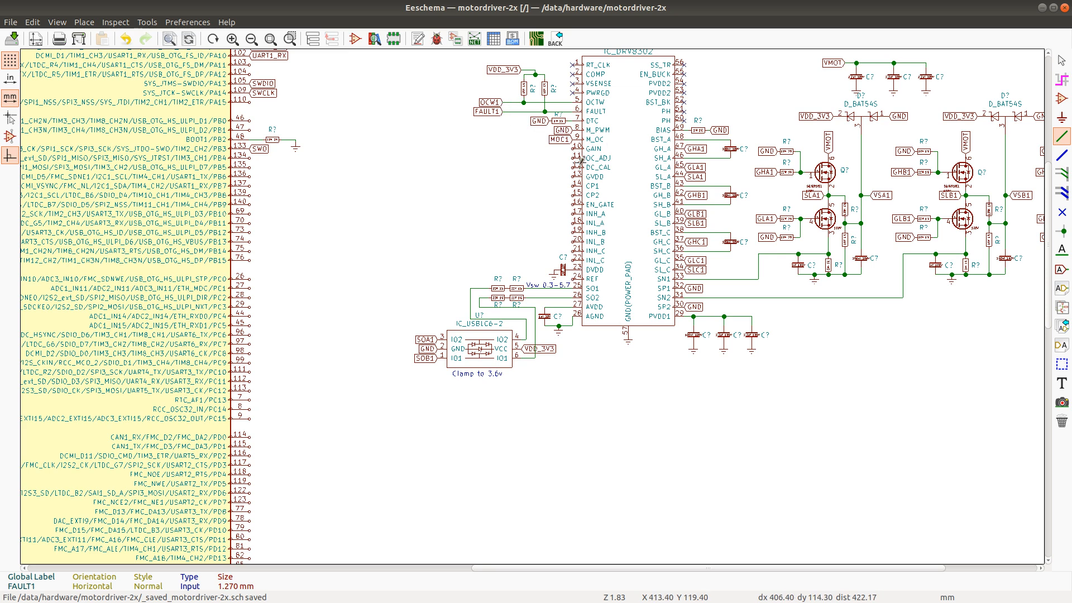
Check the GAIN description in the Firefox datasheet, and put a copy of the MOC1 label renamed GAIN1 on the GAIN pin in Eeschema
key(alt+Tab)
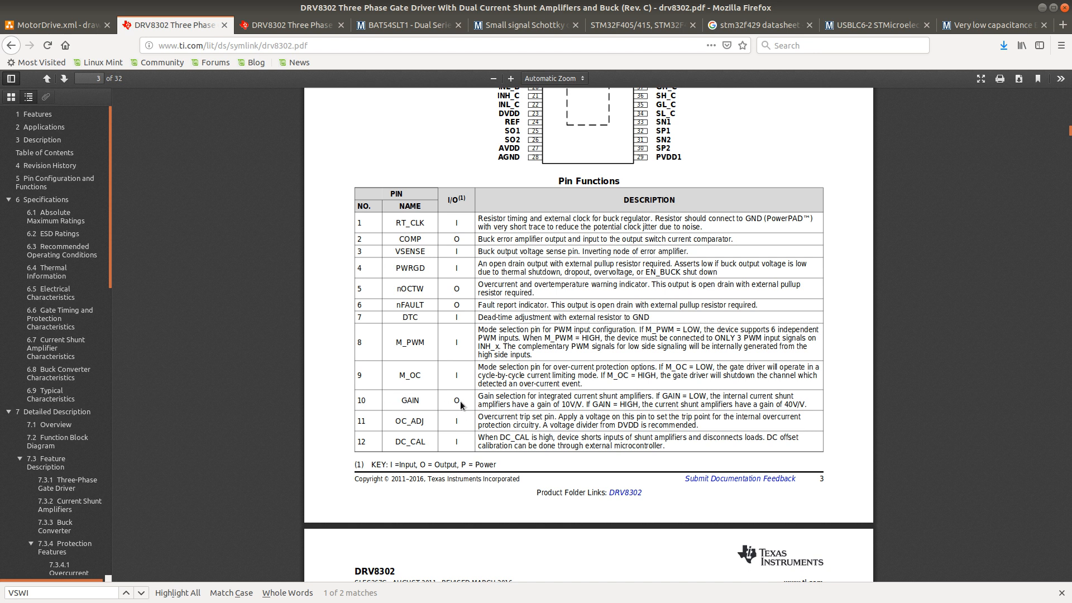
key(alt+Tab)
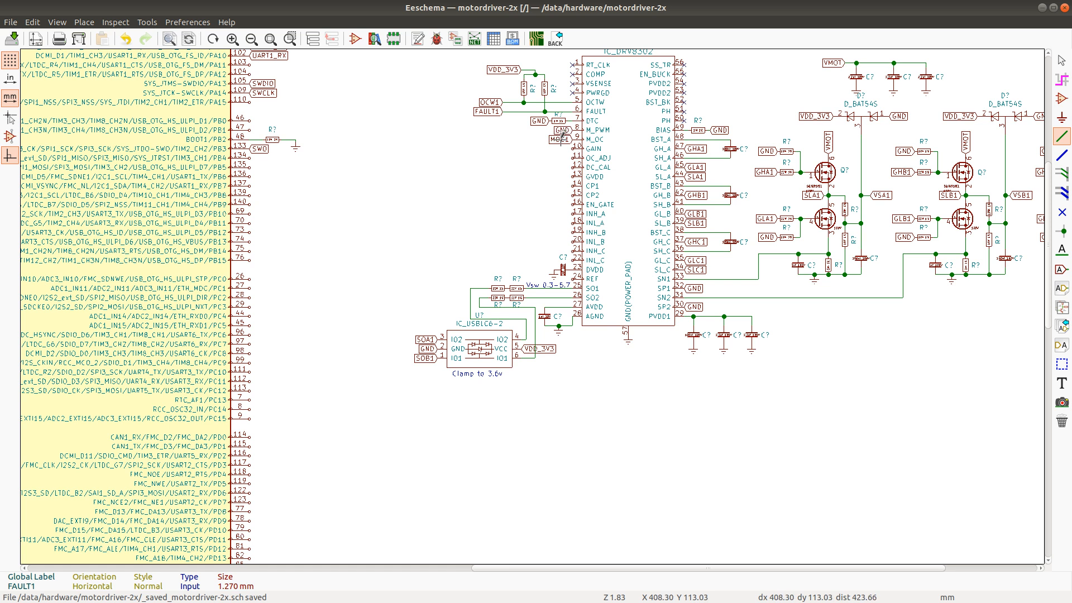
key(c)
key(e)
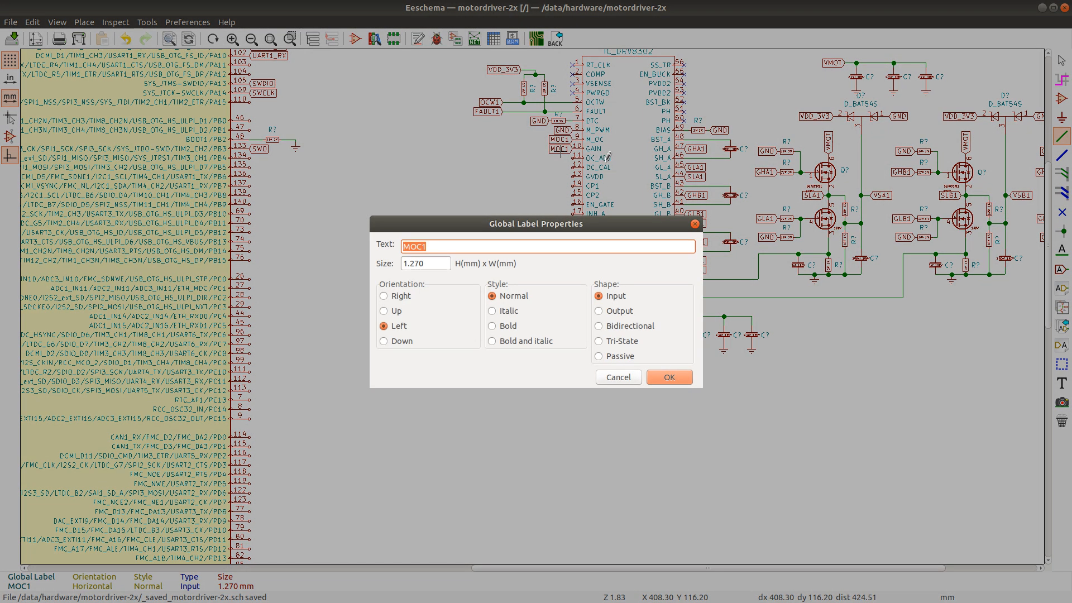
text(GAIN1)
key(Return)
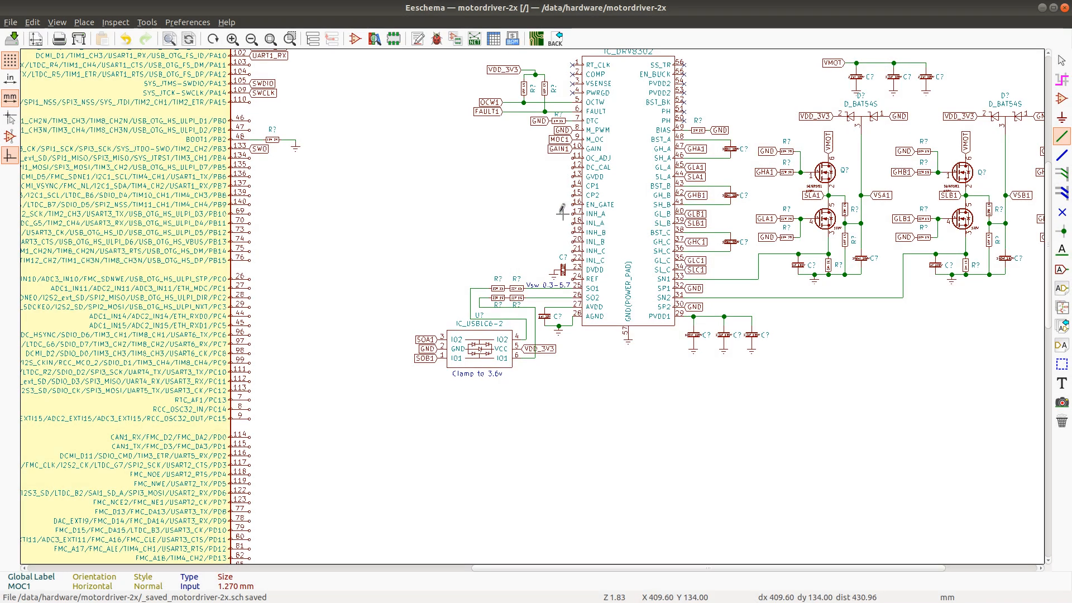
Examine the OC_ADJ, DC_CAL and following pin descriptions in the Firefox datasheet, comparing them with the DRV8302 pins in Eeschema
key(alt+Tab)
scroll(503, 436, down, 6)
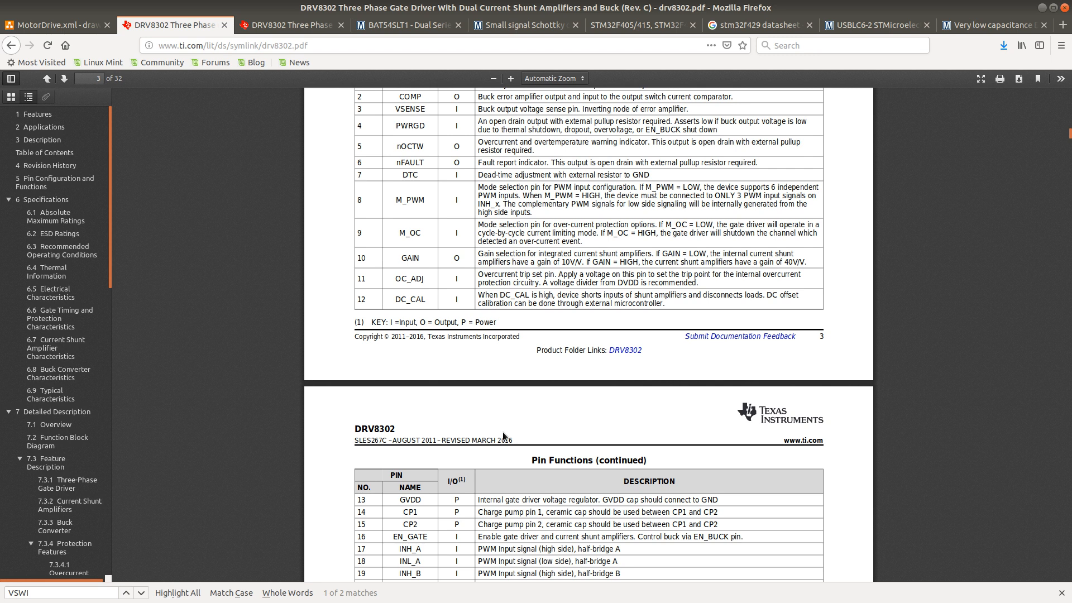
scroll(503, 436, down, 3)
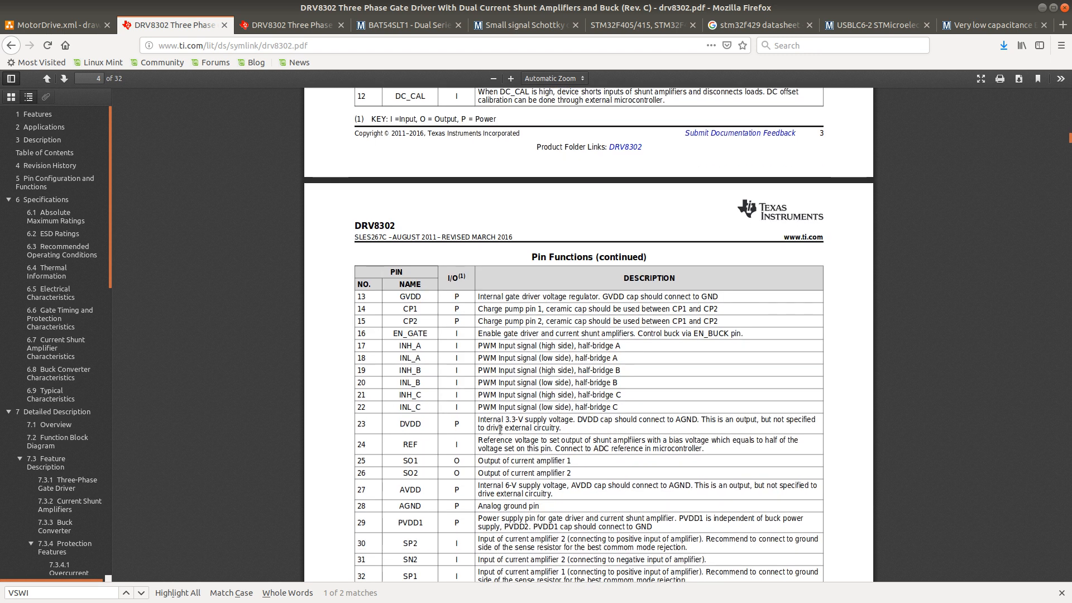
scroll(500, 429, down, 1)
scroll(498, 431, up, 2)
scroll(497, 433, up, 2)
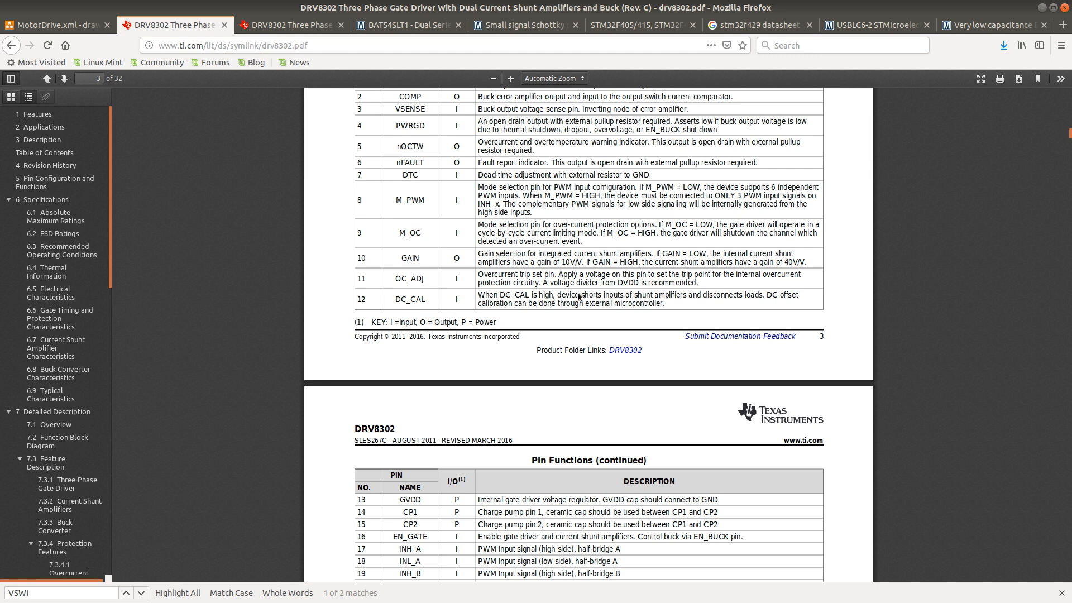
key(alt+Tab)
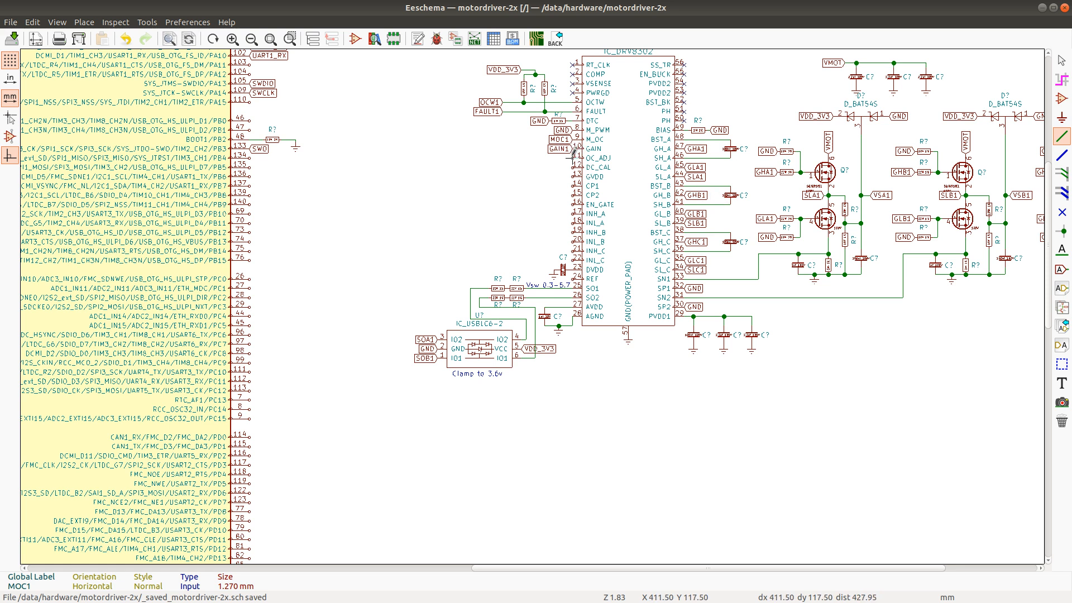
key(alt+Tab)
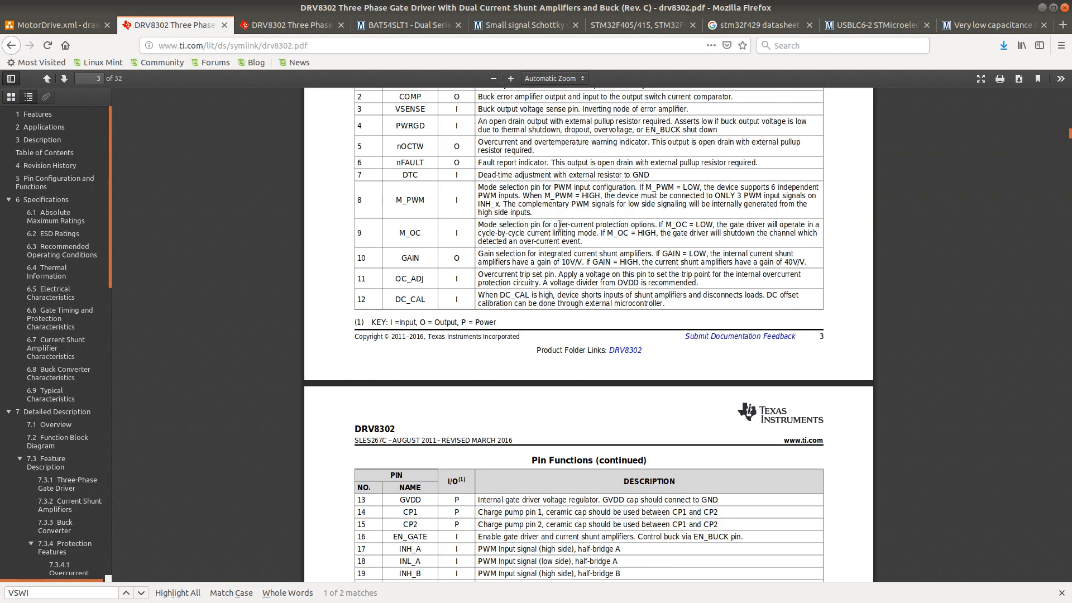
key(alt+Tab)
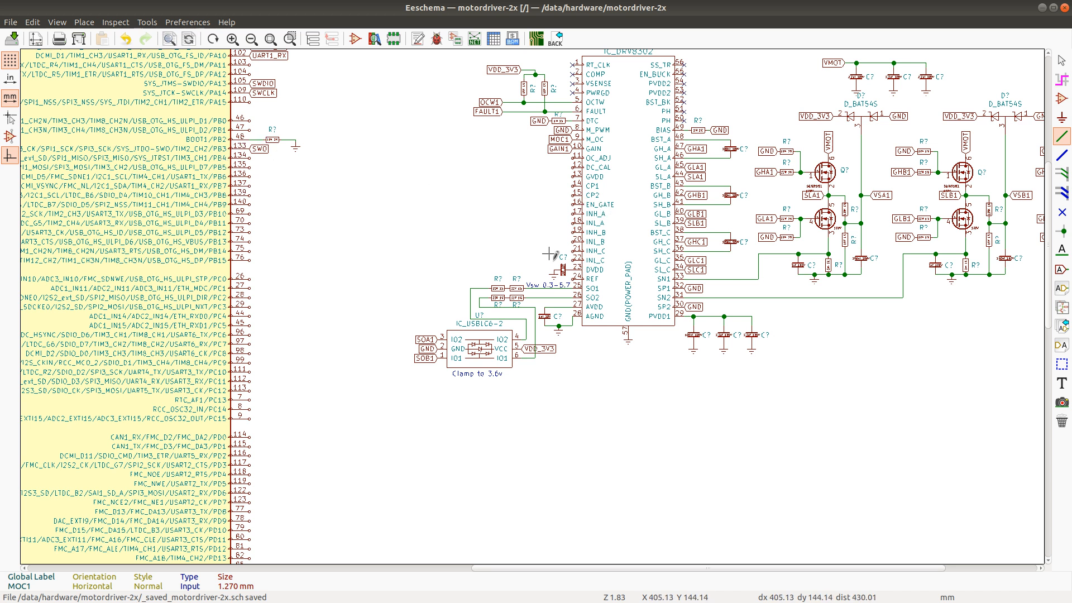
key(alt+Tab)
key(alt+Tab)
key(alt+Tab)
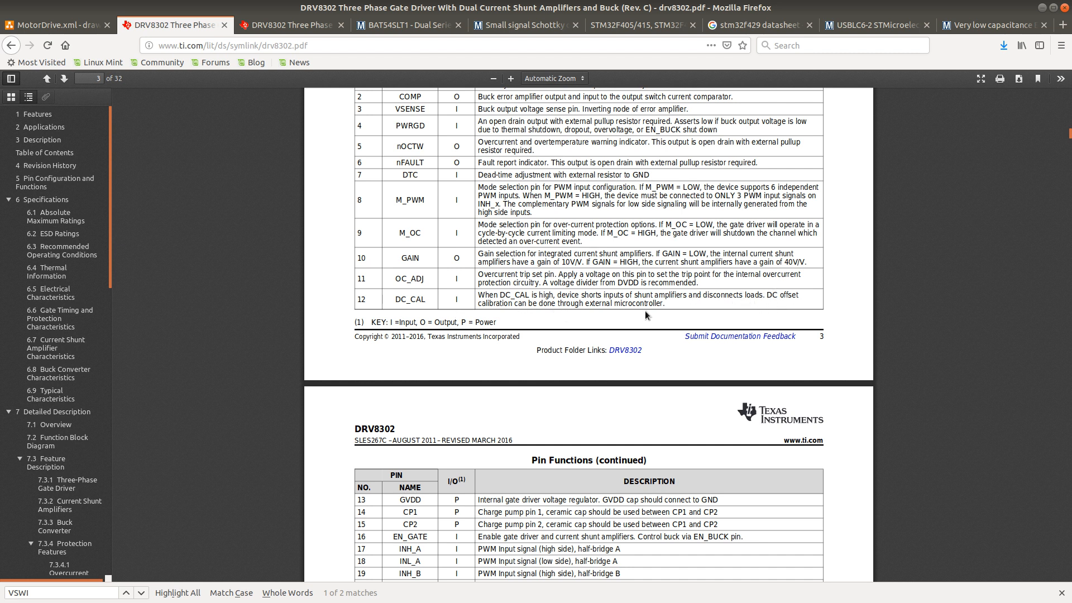
key(alt+Tab)
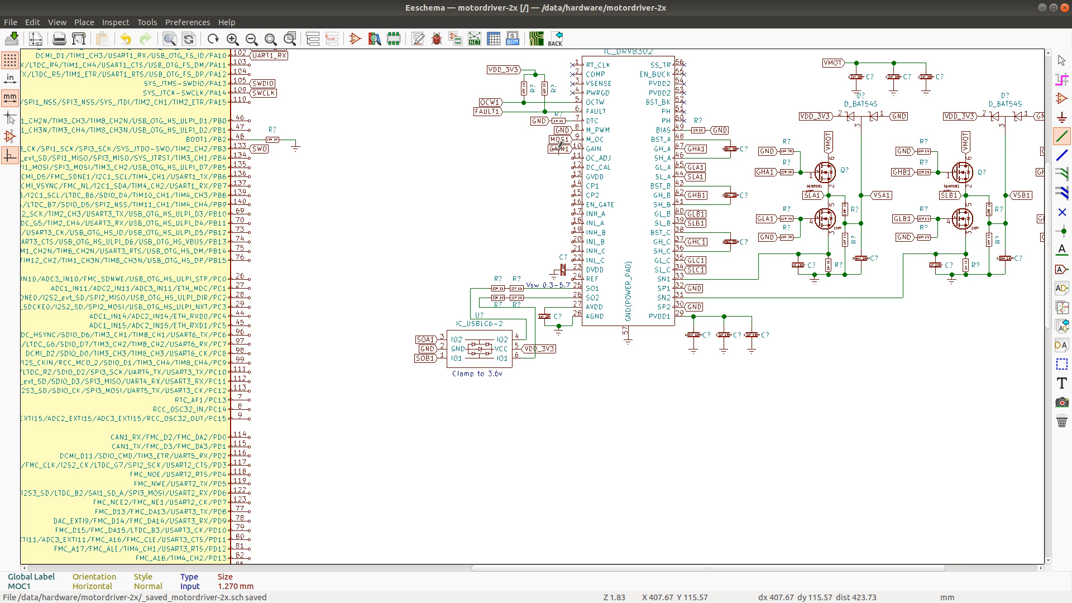
Place a copy of the GAIN1 label on the DRV8302's DC_CAL pin and rename it DC_CAL1
key(c)
text(eD)
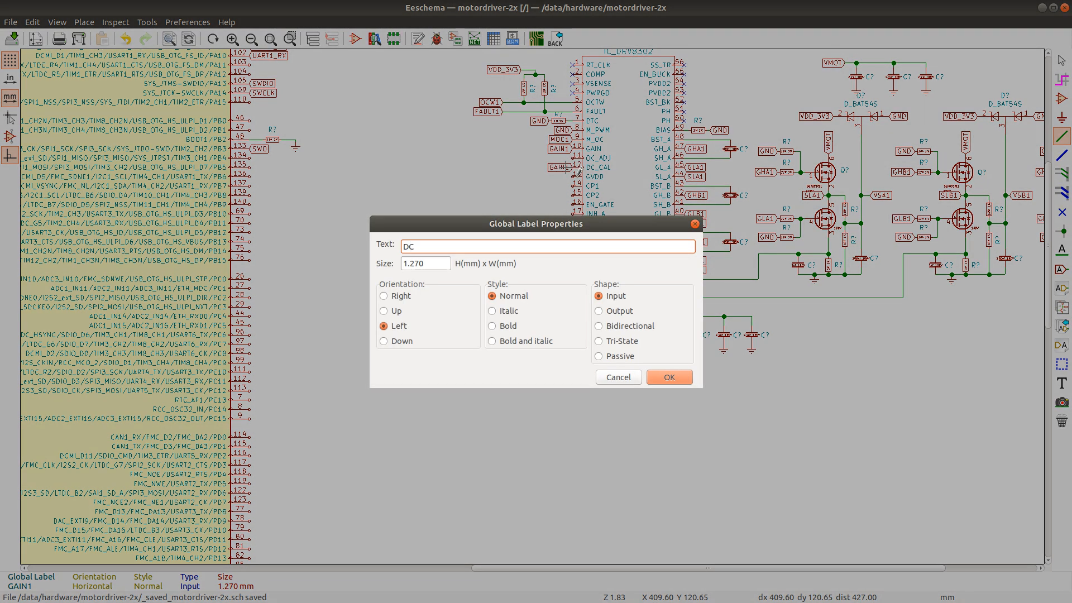
text(C_CA)
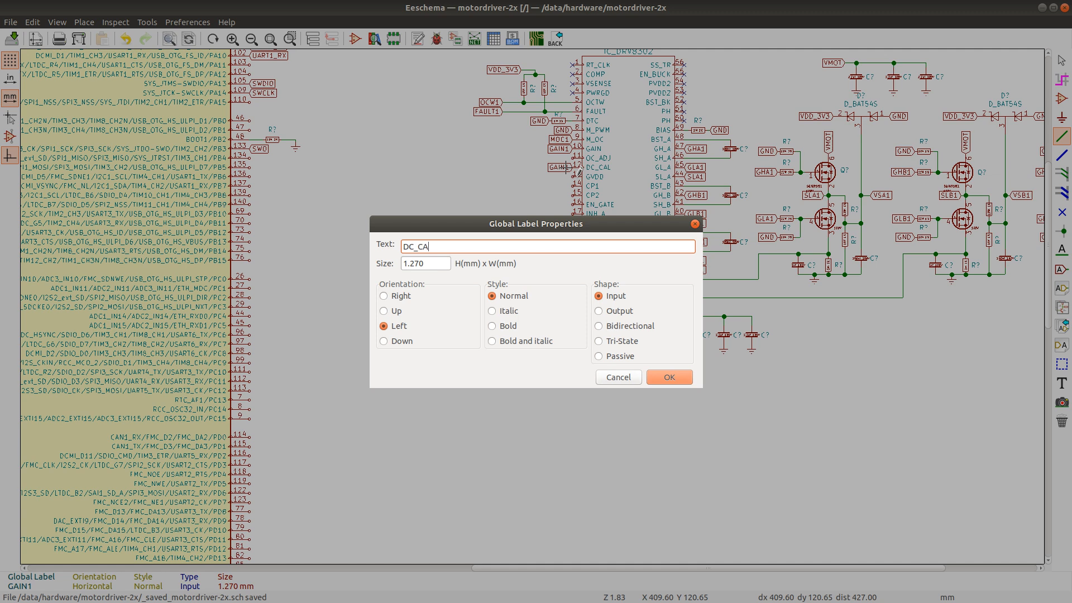
text(L1)
key(Return)
Check the GVDD and charge pump pin descriptions in the Firefox datasheet and view its Typical Application schematic in the other datasheet copy
key(alt+Tab)
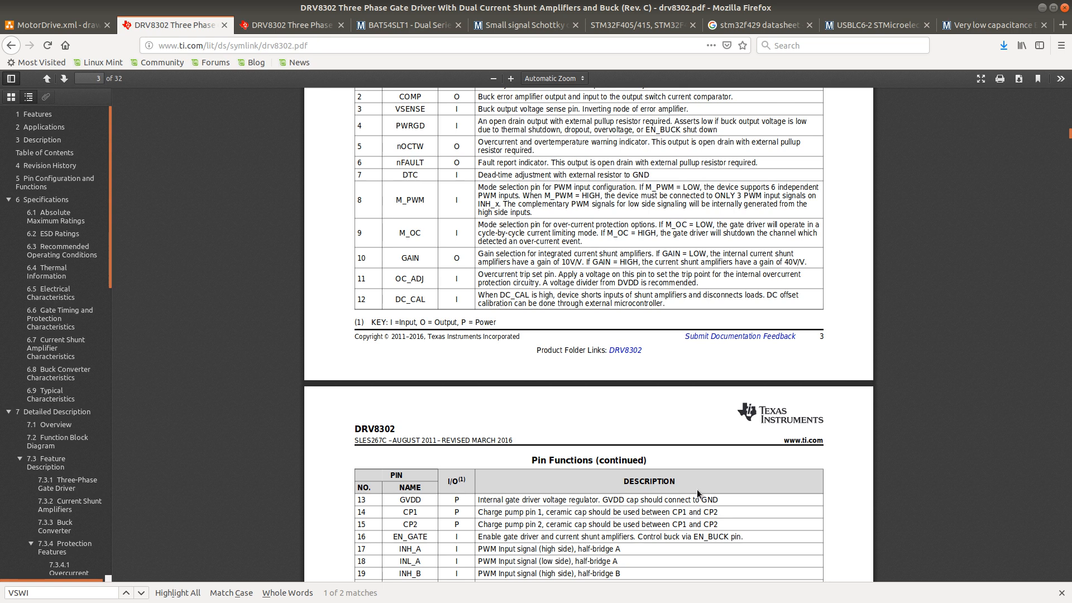
key(alt+Tab)
key(alt+Tab)
key(alt+Tab)
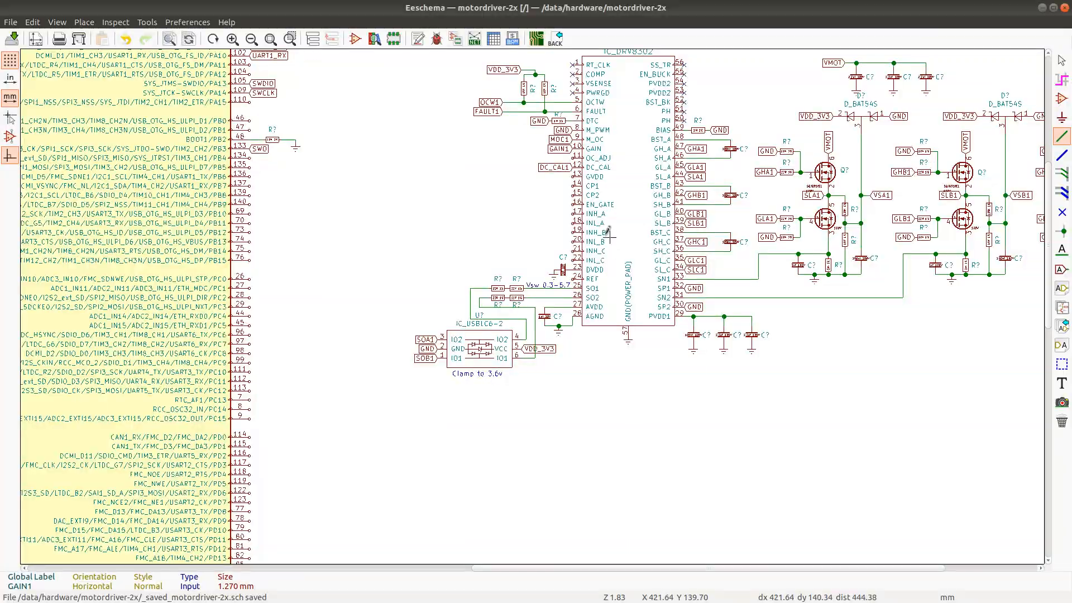
key(alt+Tab)
click(267, 27)
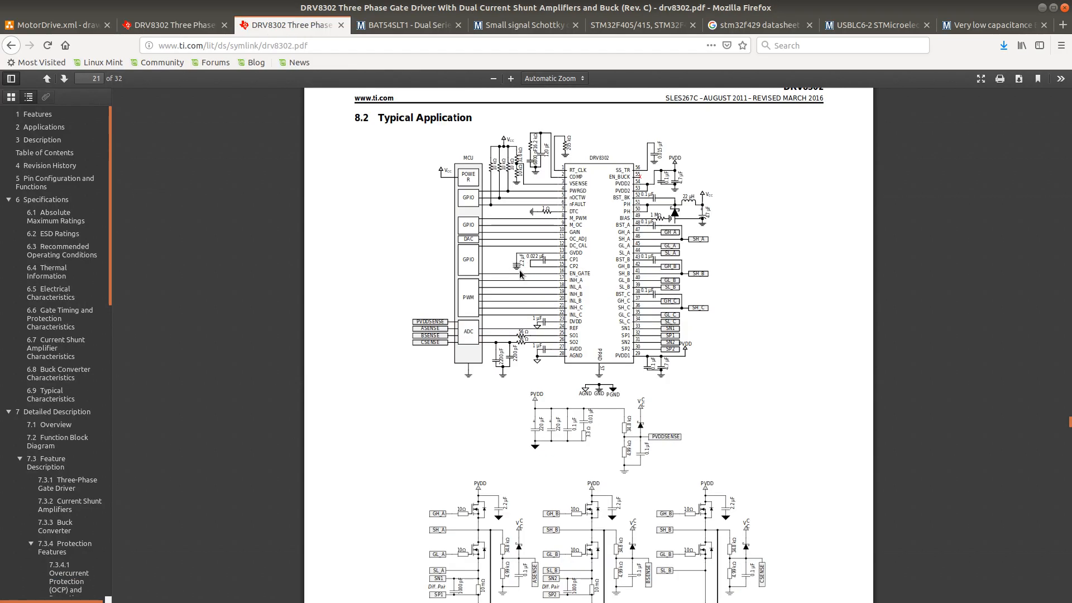
Switch to Eeschema and place a horizontally rotated copy of the CAP_2.2uF_100V_1210 capacitor beside the DRV8302's GVDD pin
key(alt+Tab)
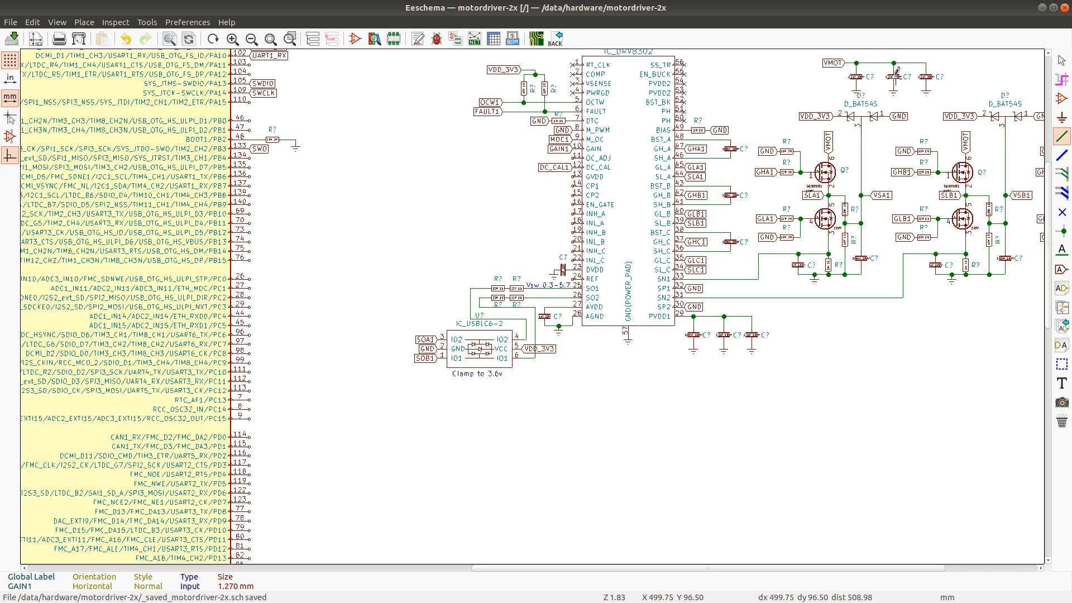
key(c)
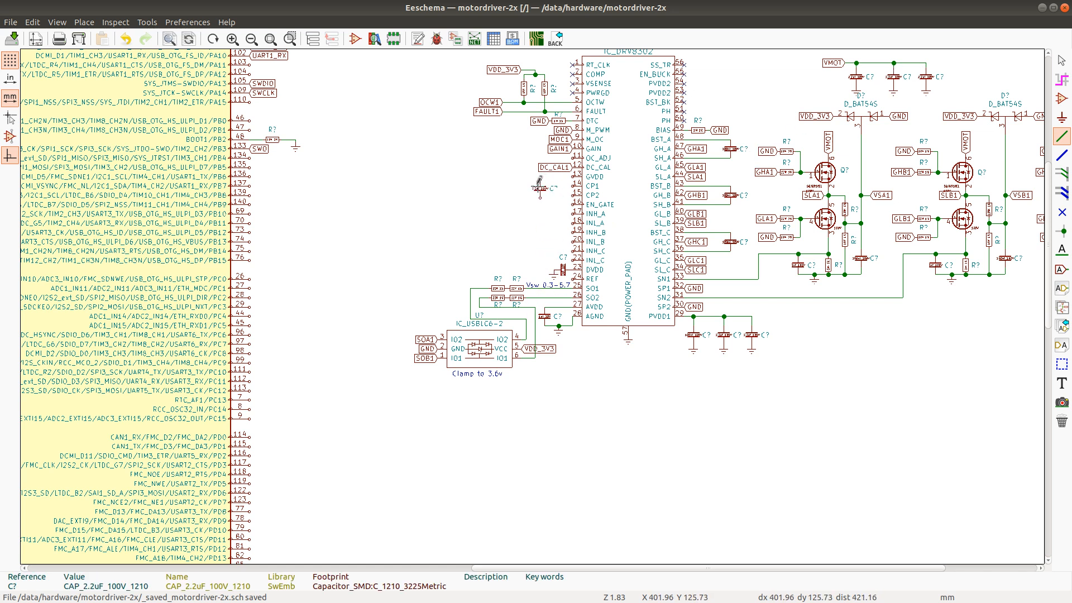
key(r)
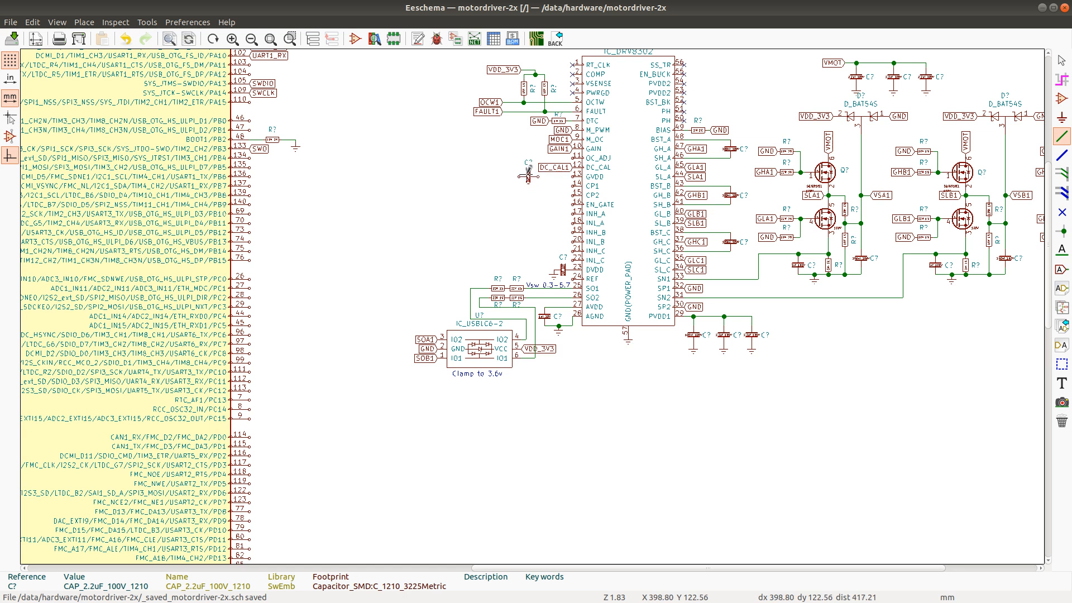
click(528, 176)
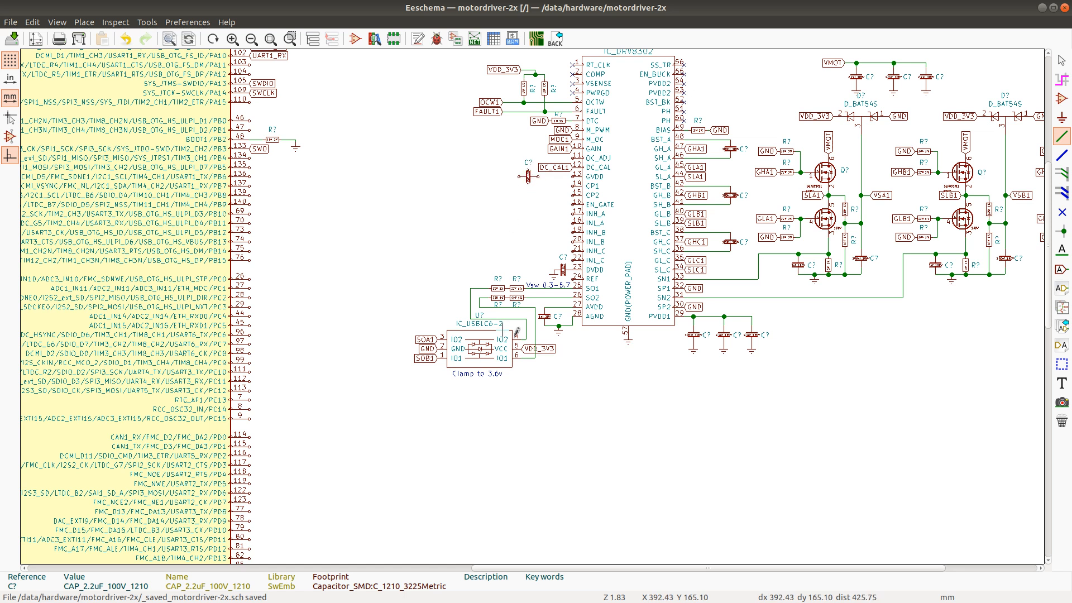
Put a copy of the ground symbol on the new capacitor's free end and wire its other end to the GVDD pin
click(556, 331)
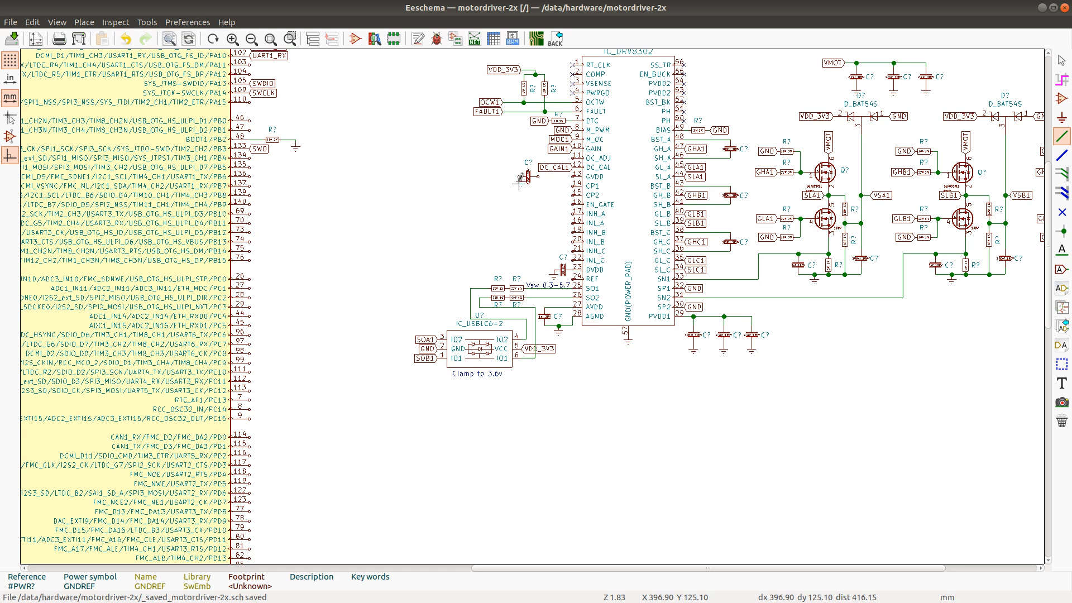
click(520, 179)
key(w)
click(573, 176)
Check the CP1 and CP2 pin descriptions and the charge pump capacitor in the Typical Application schematic in the Firefox datasheets
key(alt+Tab)
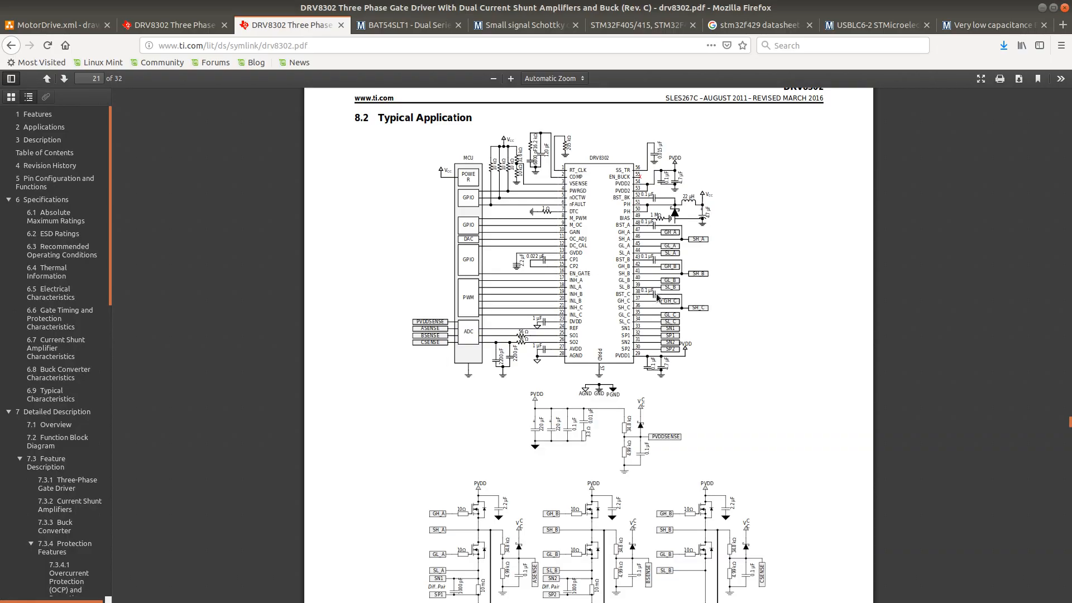
key(ctrl+Page_Up)
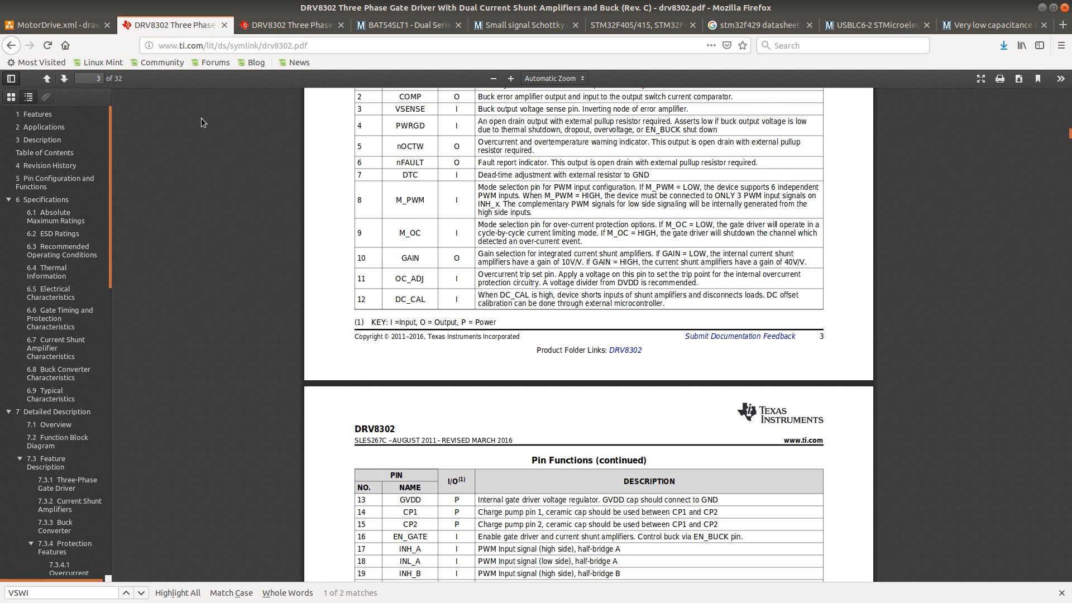
click(281, 26)
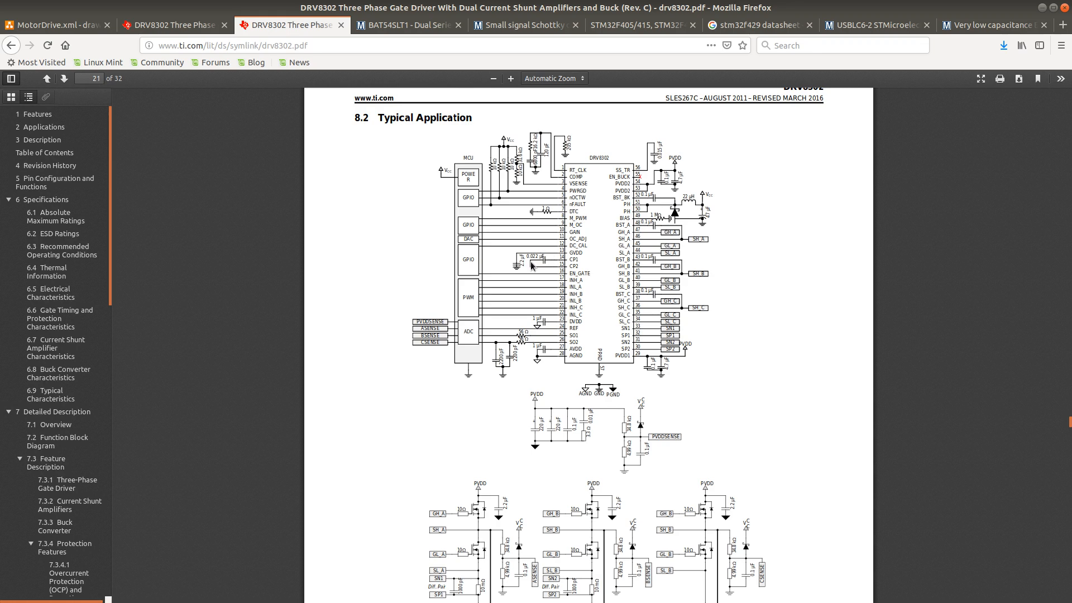
Start adding a component near the CP1 and CP2 pins in Eeschema, search the symbols for 22n and clear the search
key(alt+Tab)
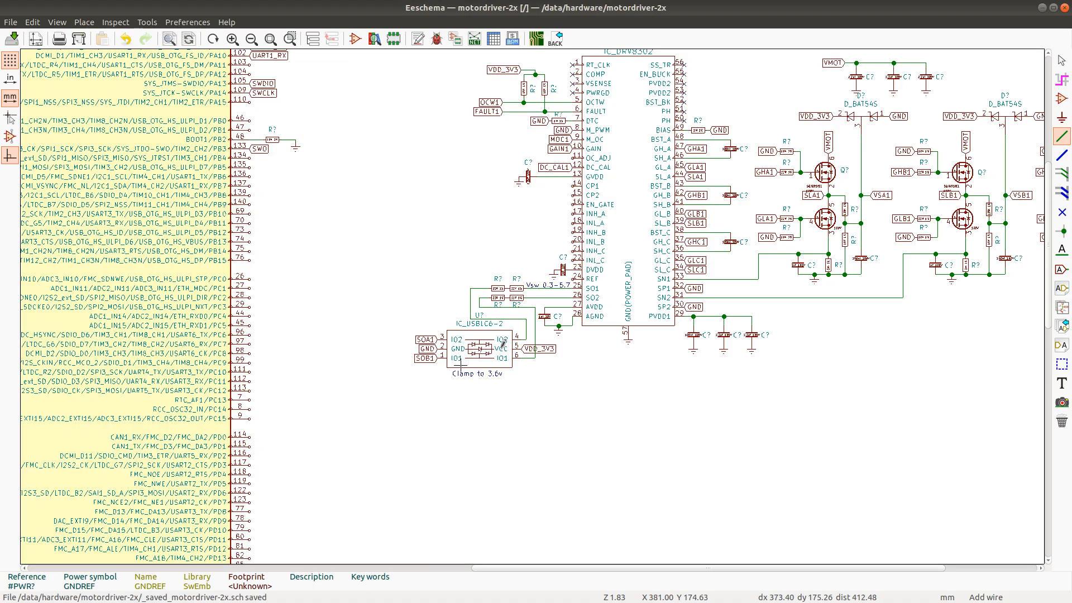
click(1062, 99)
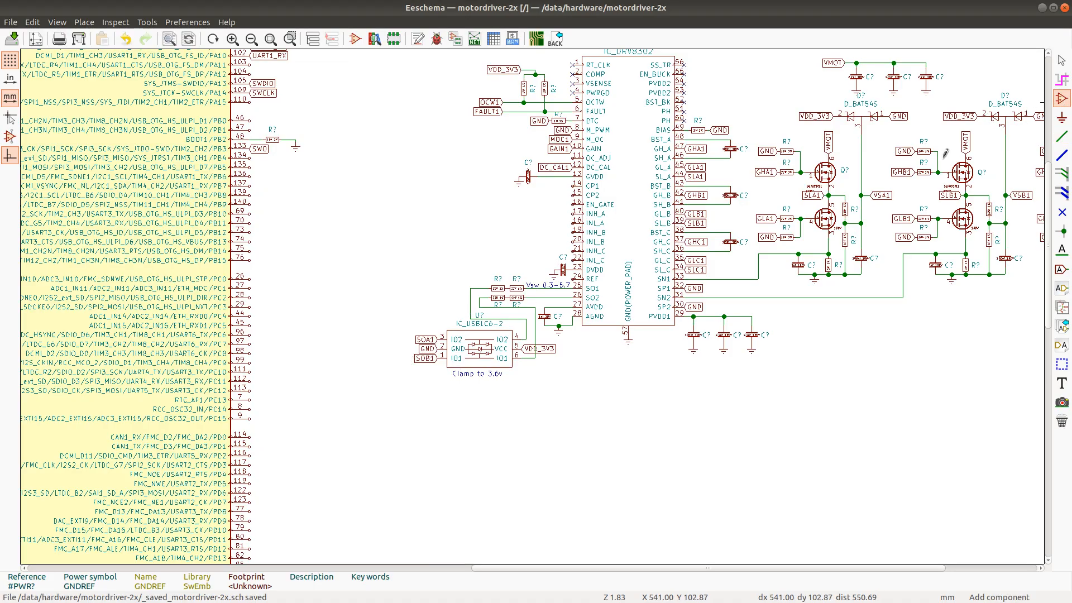
click(517, 202)
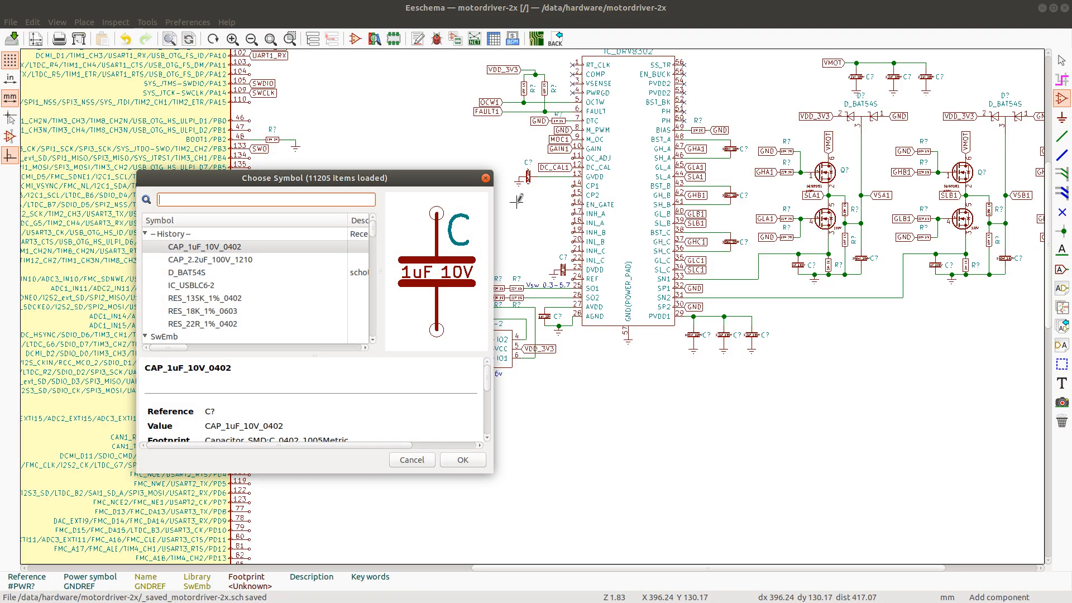
text(22)
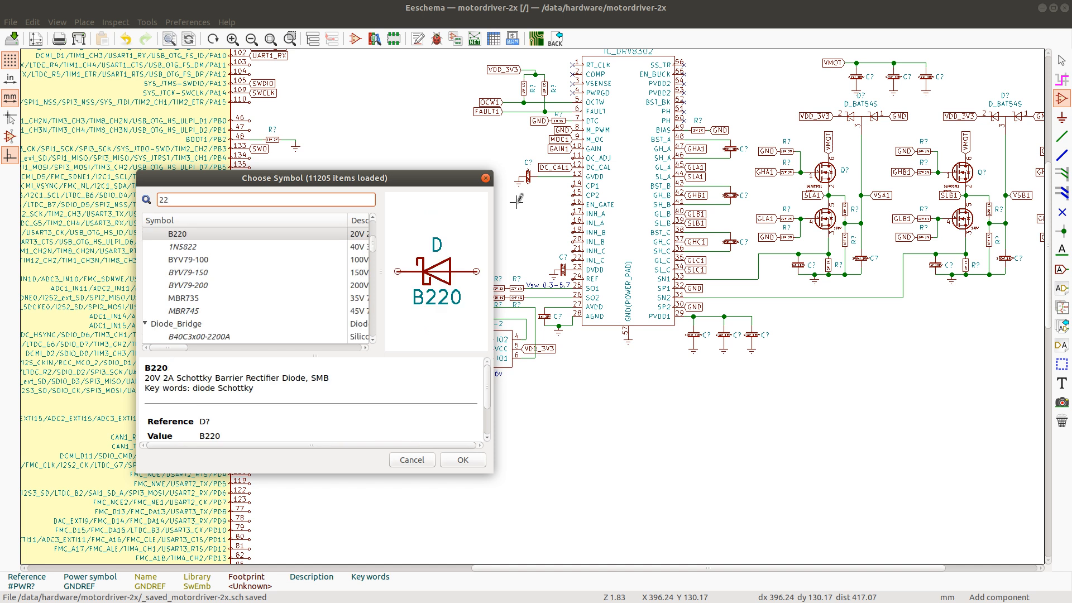
text(n)
key(BackSpace)
key(BackSpace)
key(BackSpace)
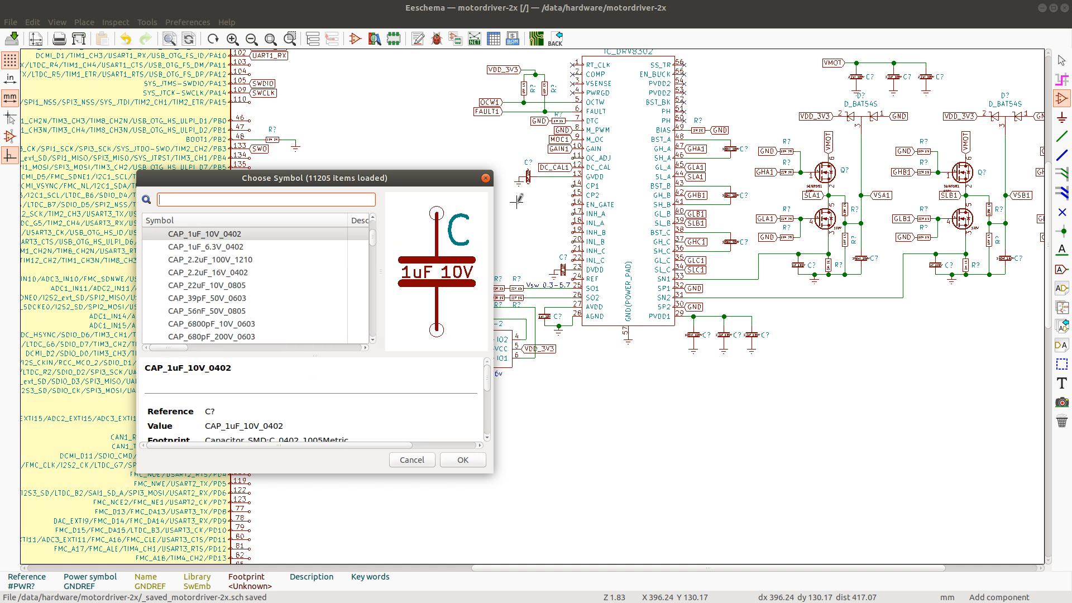
Look through the SwEmb library's capacitor symbols for a suitable charge pump capacitor, and close the symbol chooser without adding one
scroll(279, 314, down, 3)
scroll(279, 315, down, 15)
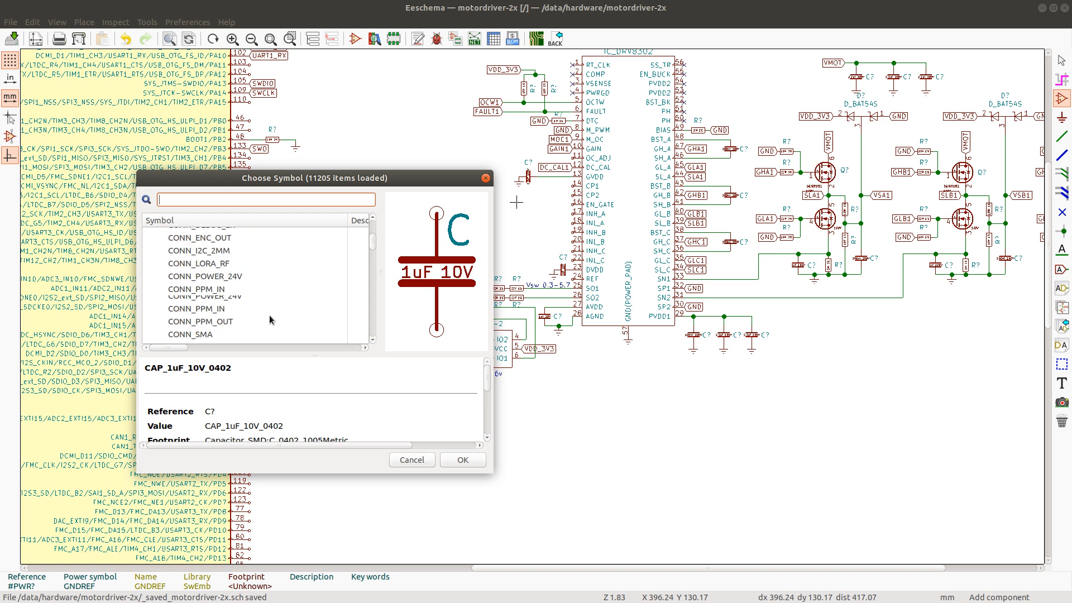
scroll(262, 317, down, 15)
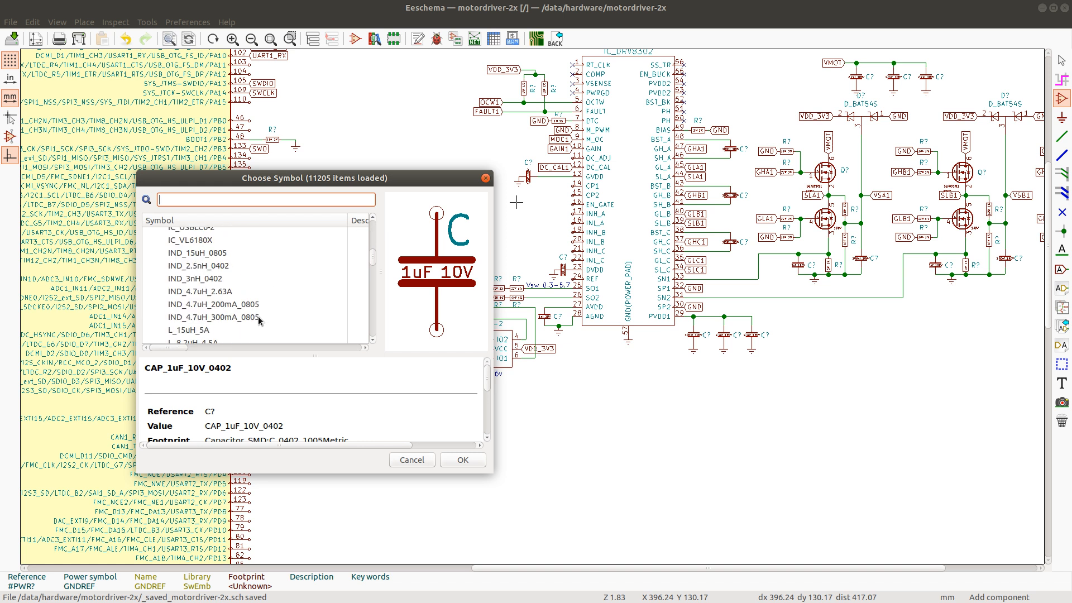
scroll(279, 247, up, 3)
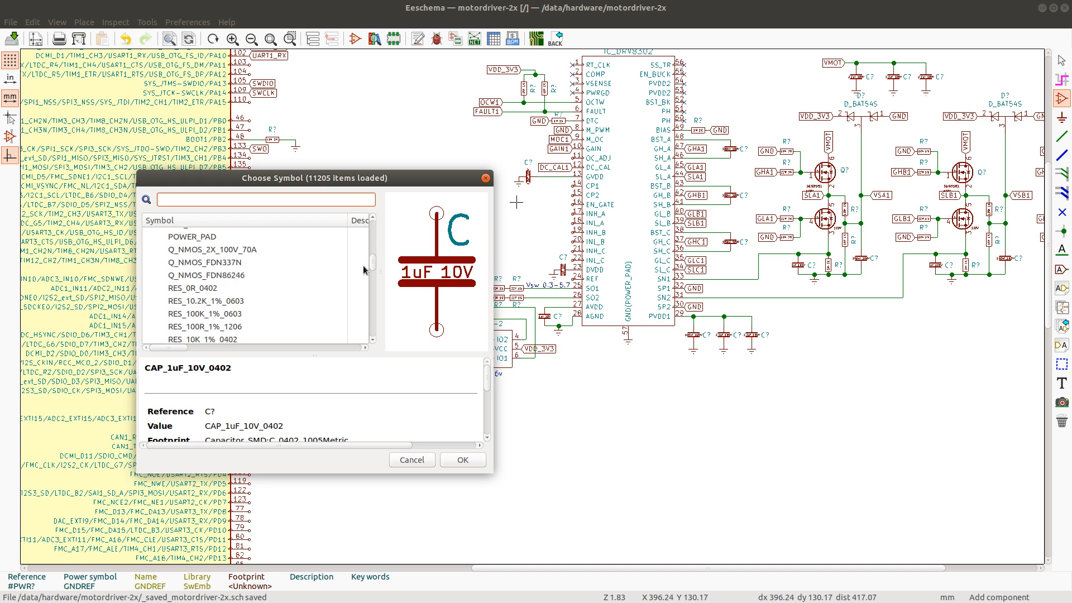
drag(373, 260, 375, 212)
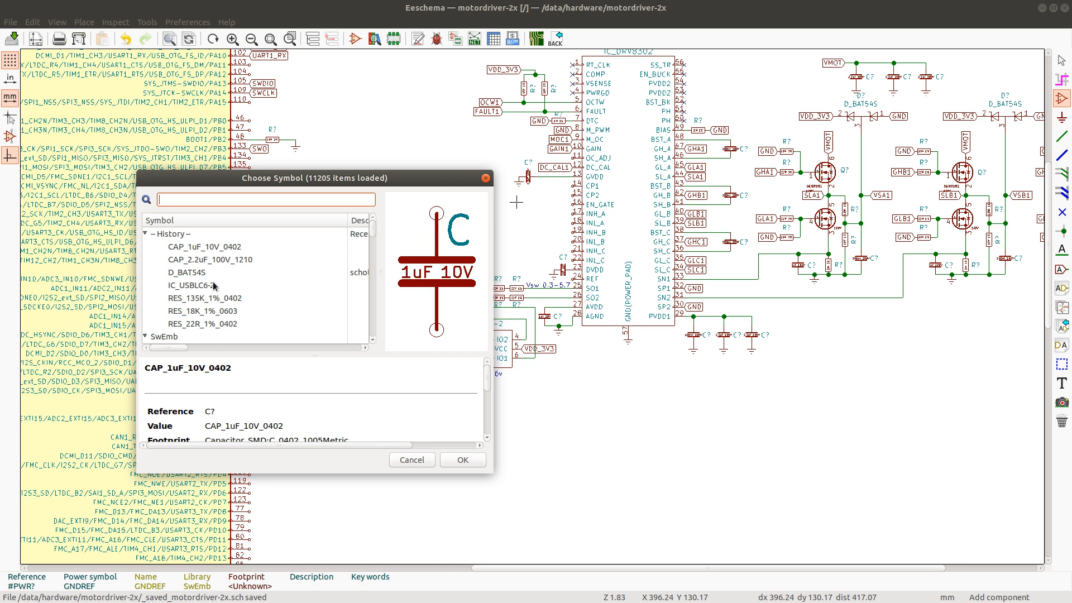
scroll(211, 288, down, 5)
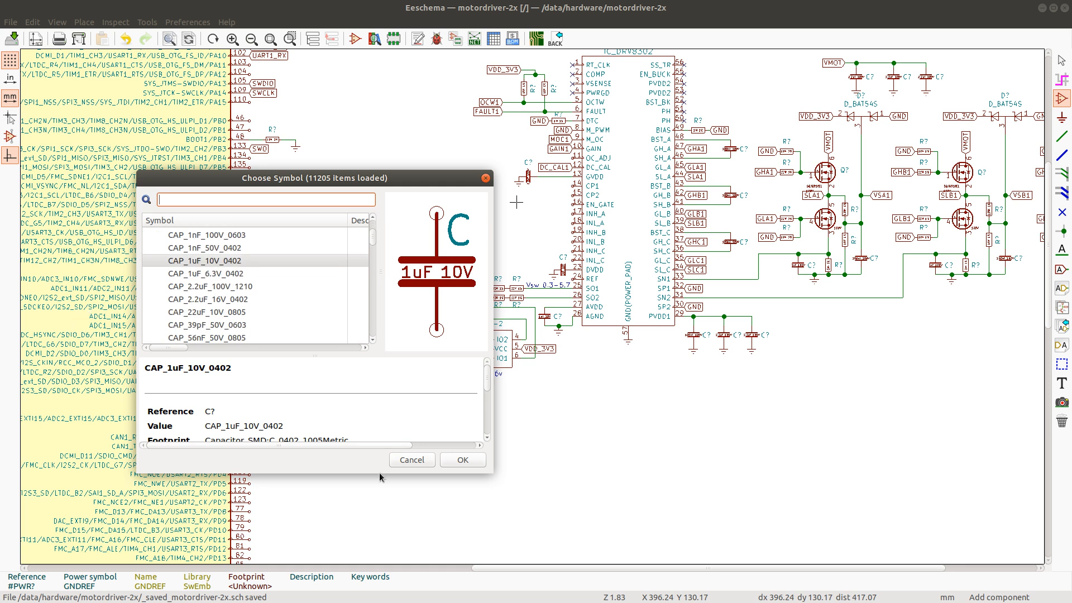
scroll(212, 306, down, 2)
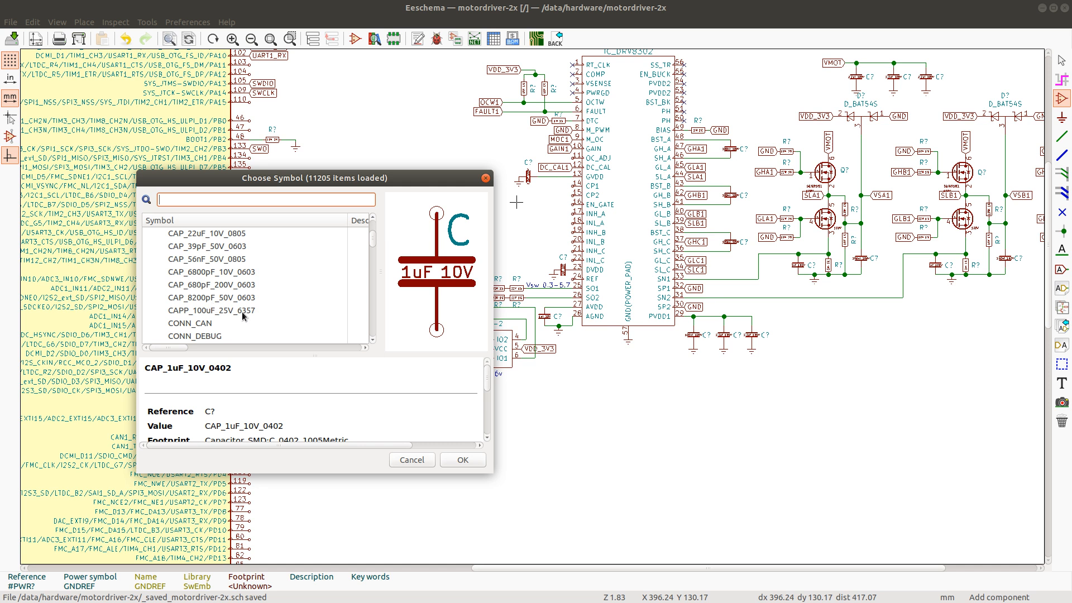
scroll(229, 329, down, 1)
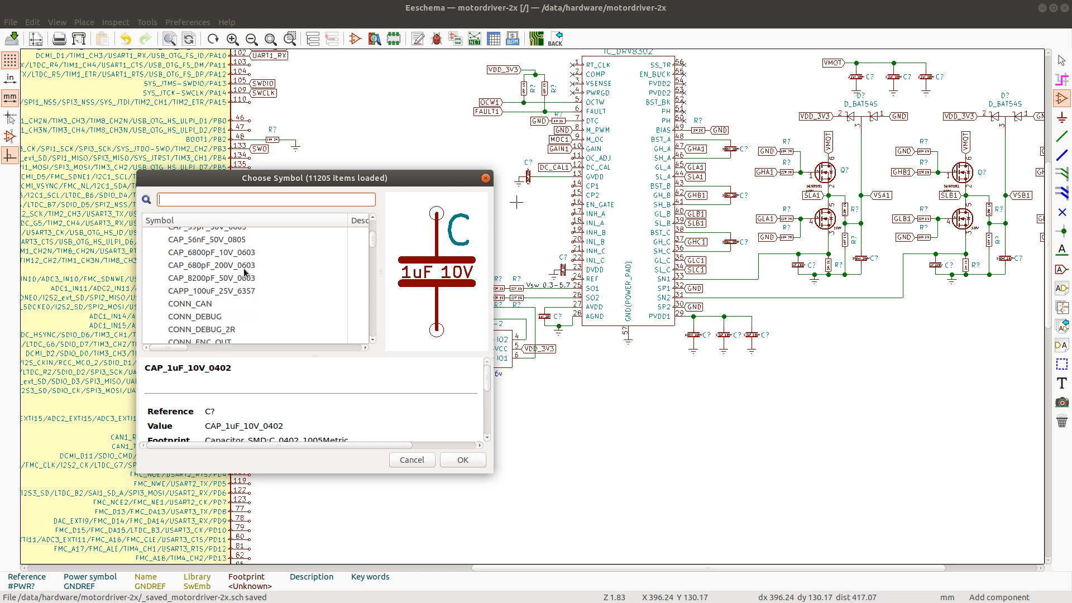
scroll(206, 281, up, 1)
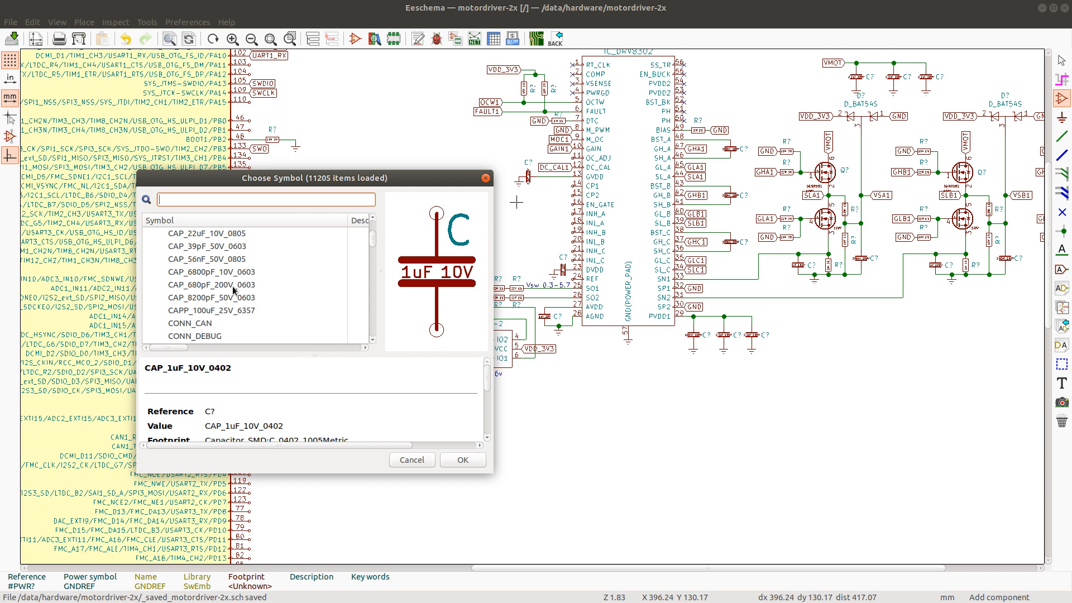
scroll(233, 290, down, 4)
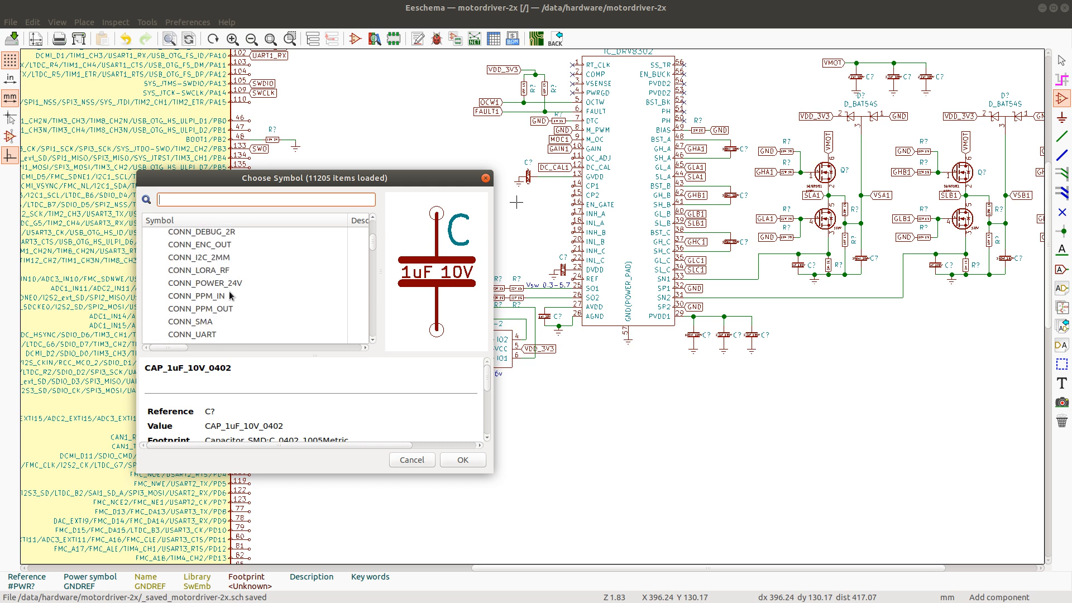
scroll(231, 296, up, 2)
scroll(230, 298, up, 3)
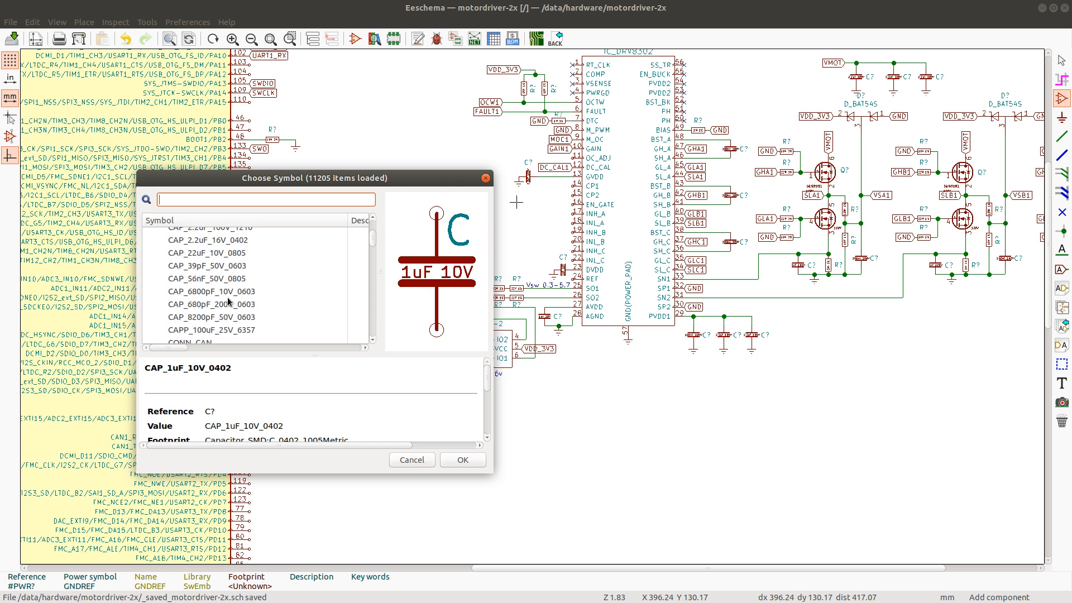
scroll(226, 304, up, 1)
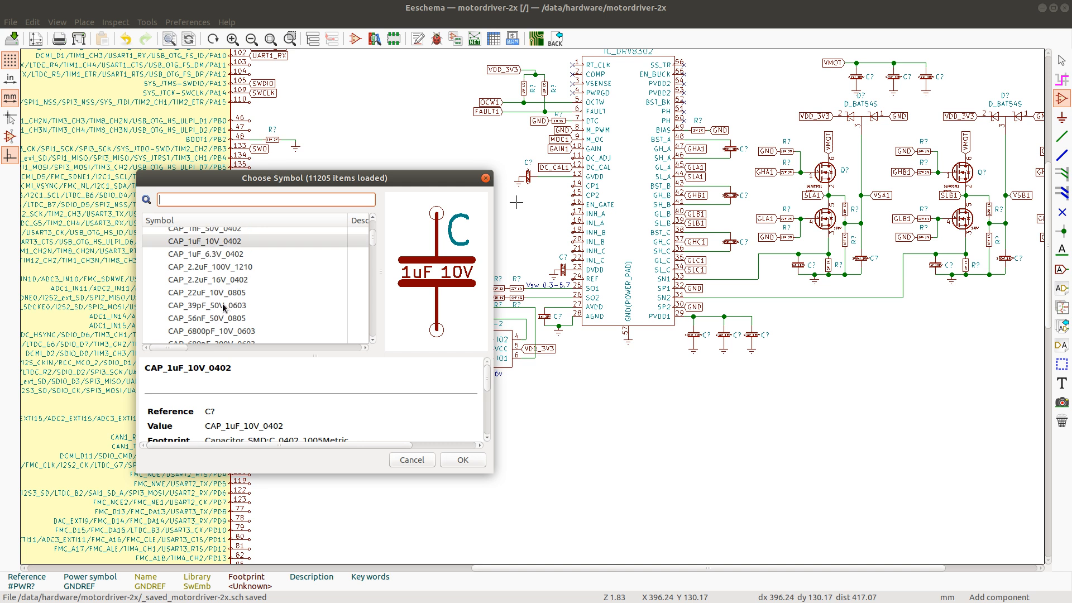
scroll(223, 307, up, 2)
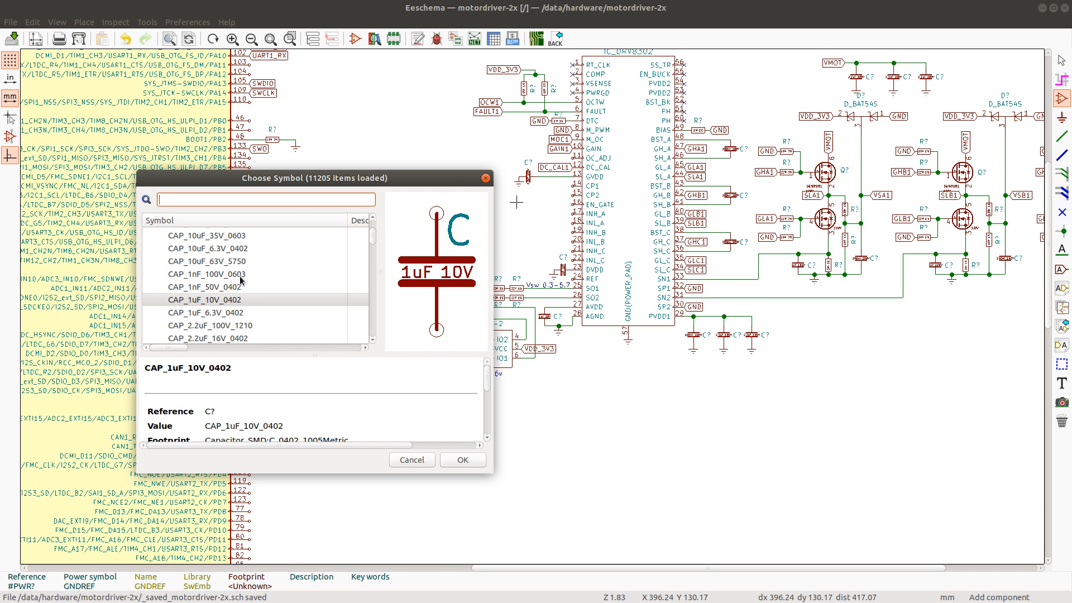
scroll(242, 280, up, 1)
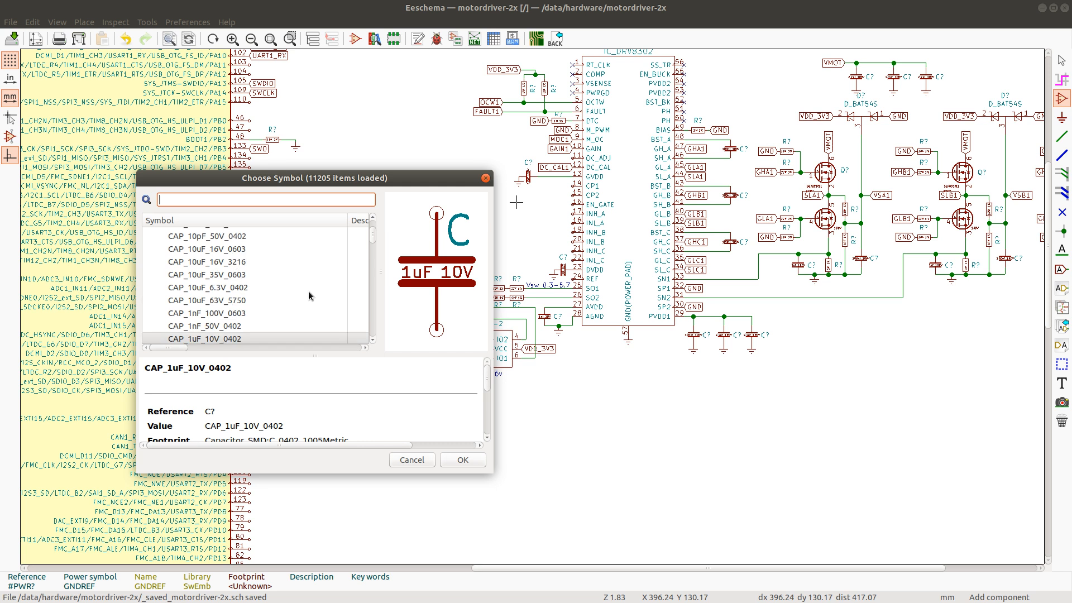
scroll(231, 274, up, 4)
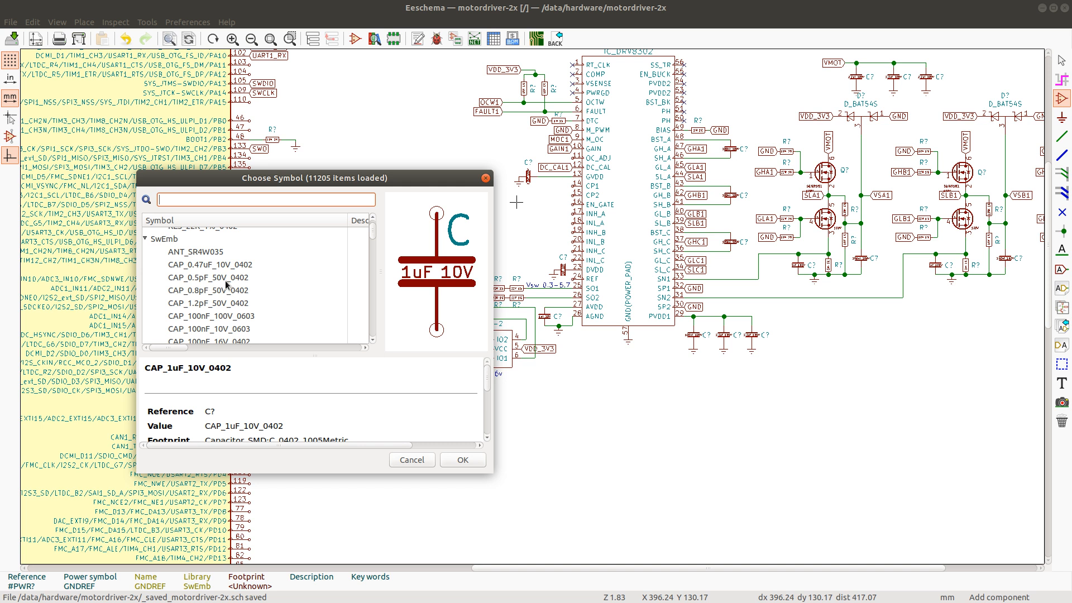
click(411, 459)
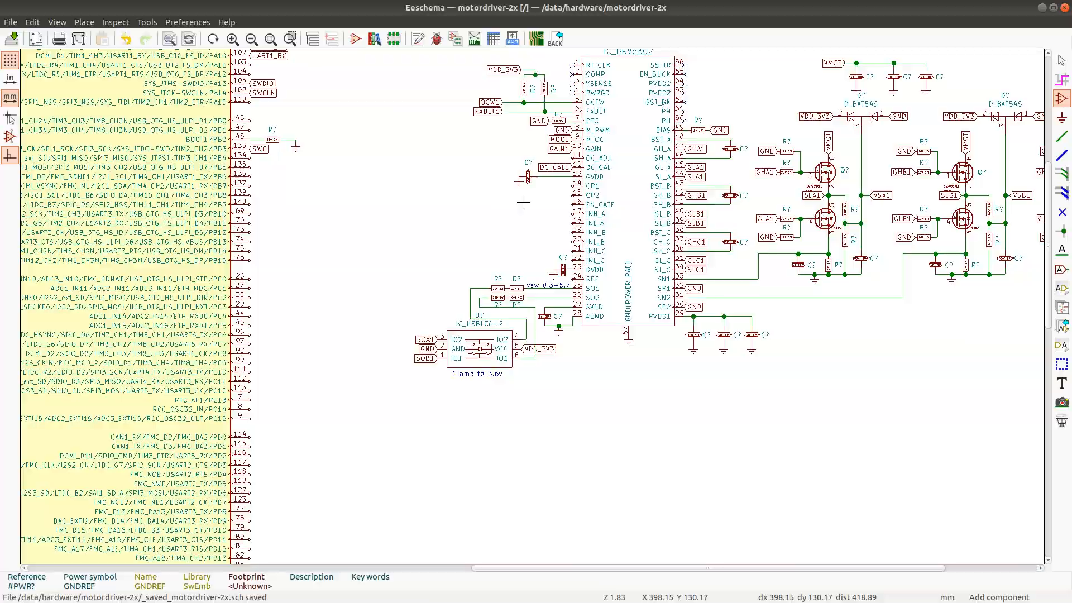
Switch to Firefox and bring up the Mouser USBLC6-2 results page among the open datasheets
key(alt+Tab)
click(543, 26)
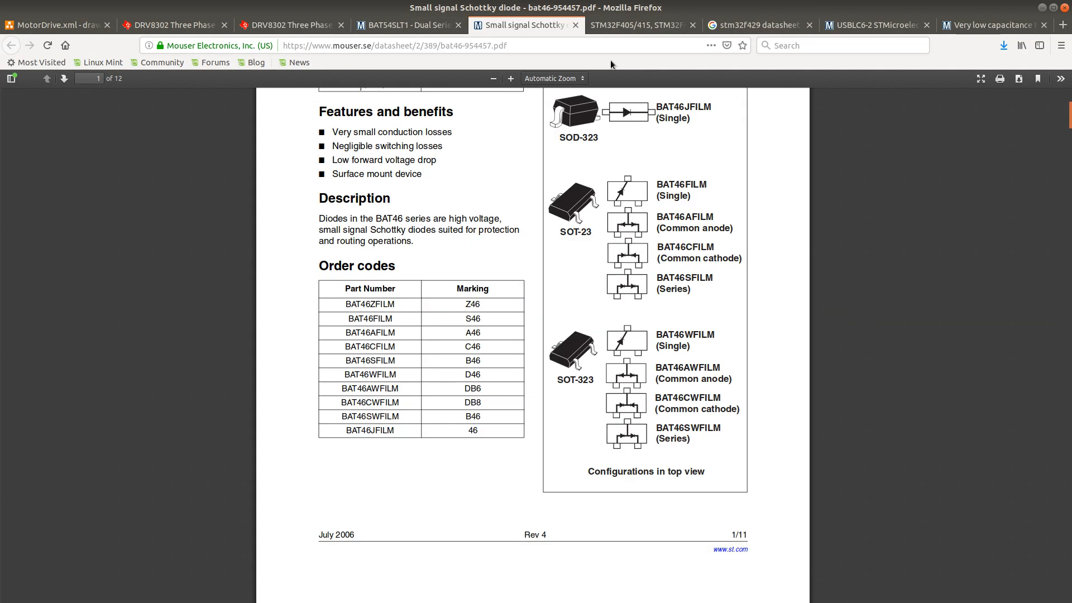
click(639, 25)
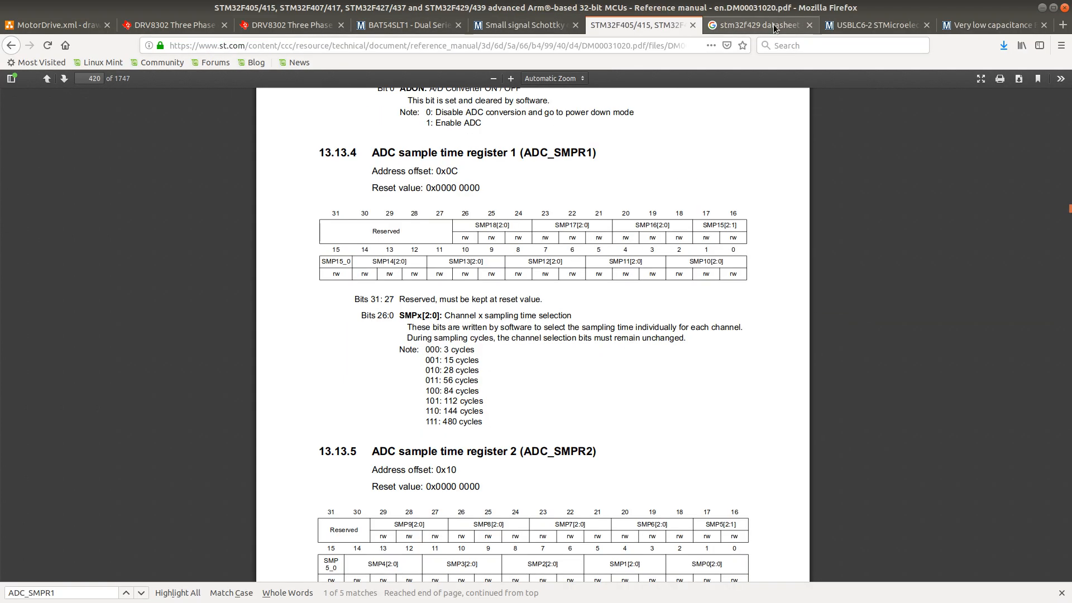
click(987, 25)
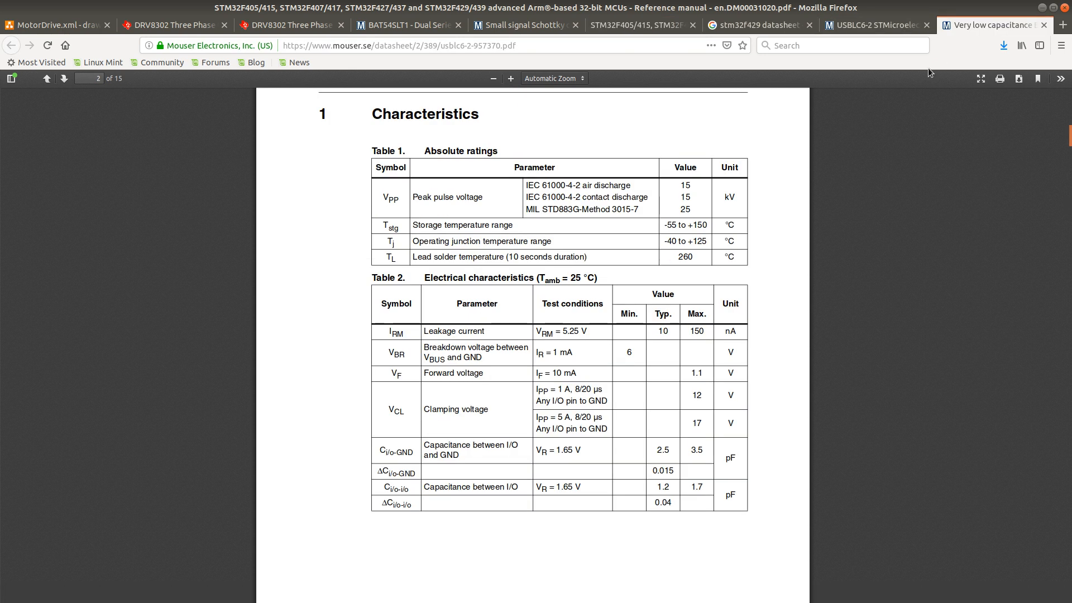
click(876, 25)
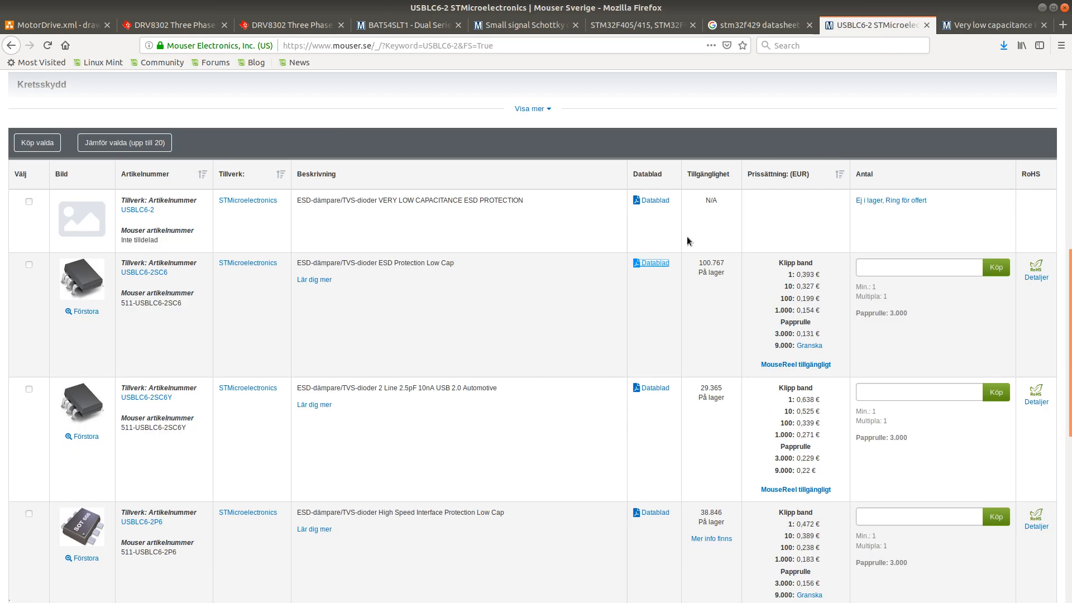
Enter 0.022uf as a new part query in the Mouser site search
scroll(687, 236, up, 10)
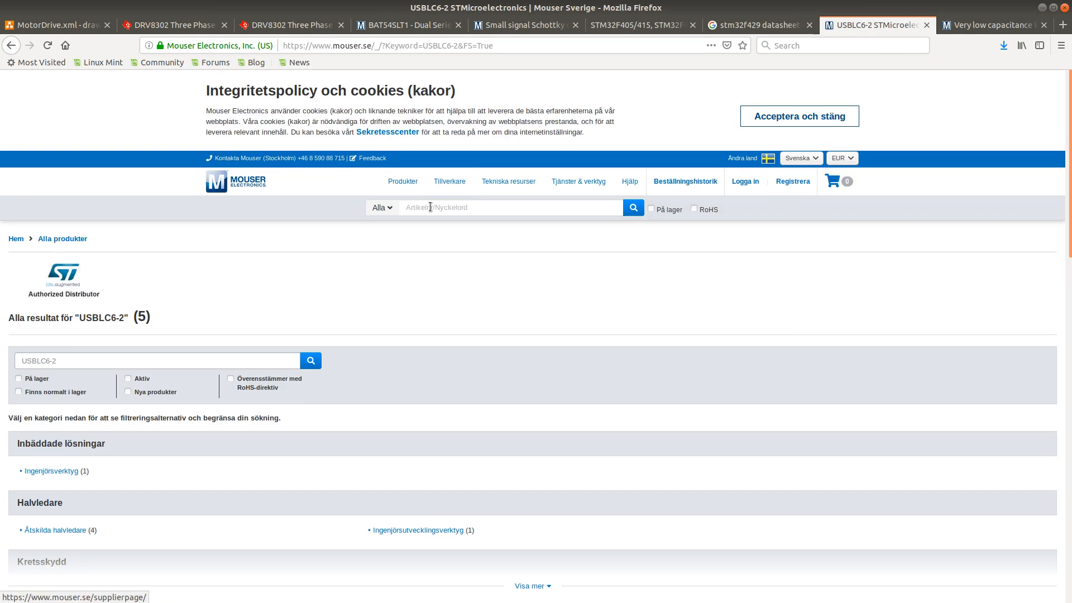
click(431, 207)
text(0.)
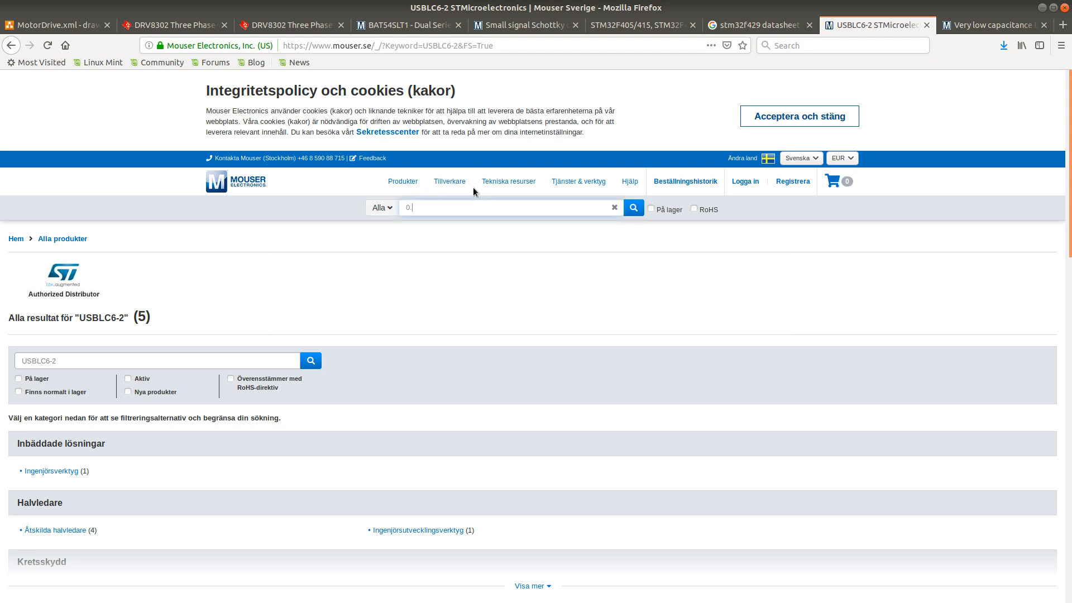
text(022uf)
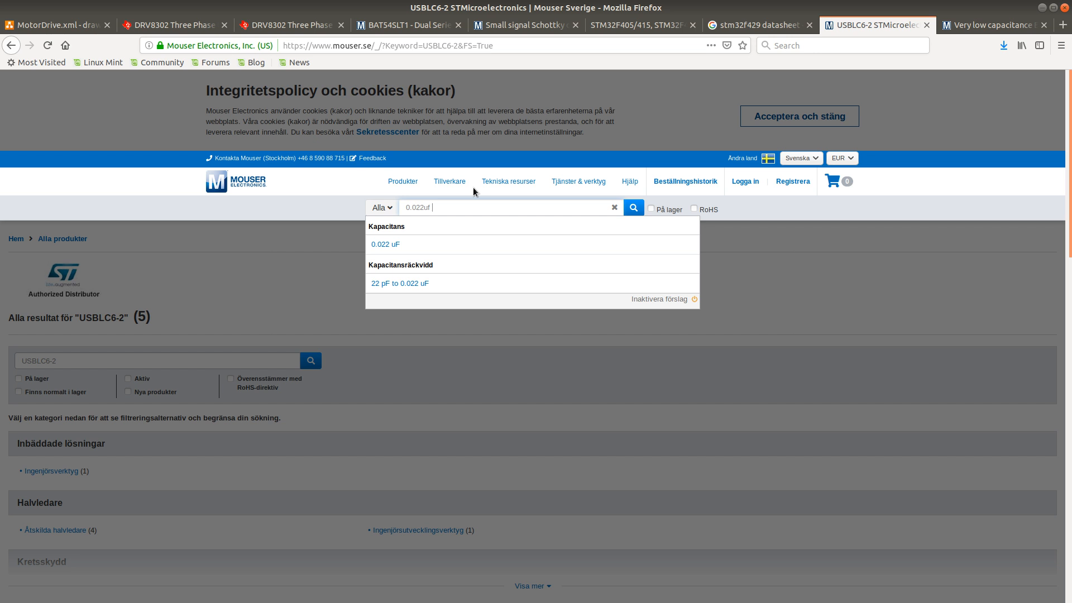
click(474, 187)
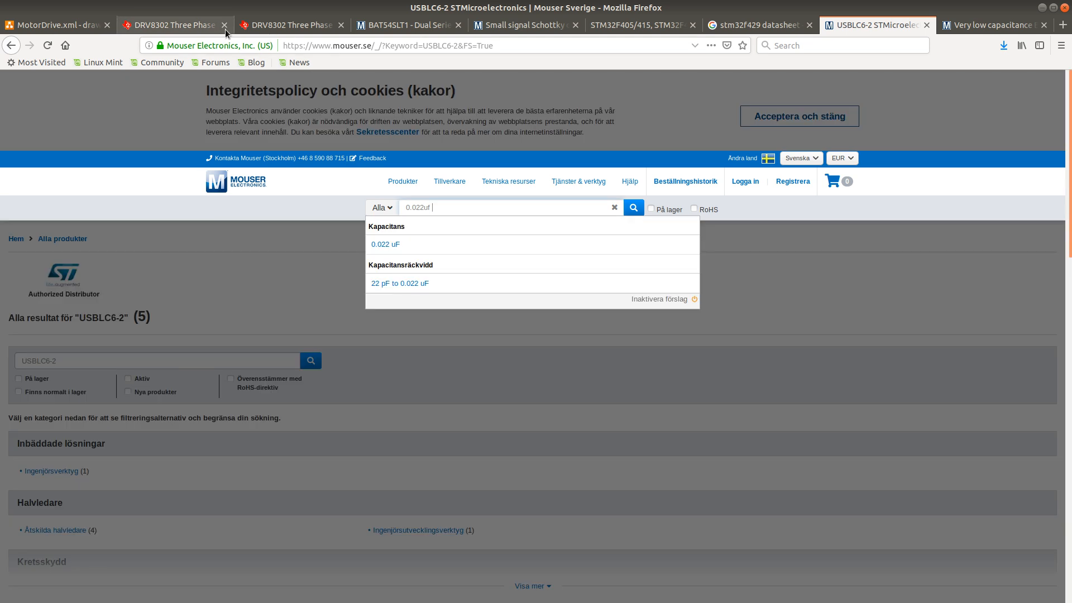
Search the DRV8302 datasheet for CP1 and examine the charge pump pins in the pin descriptions and the Function Block Diagram
click(288, 25)
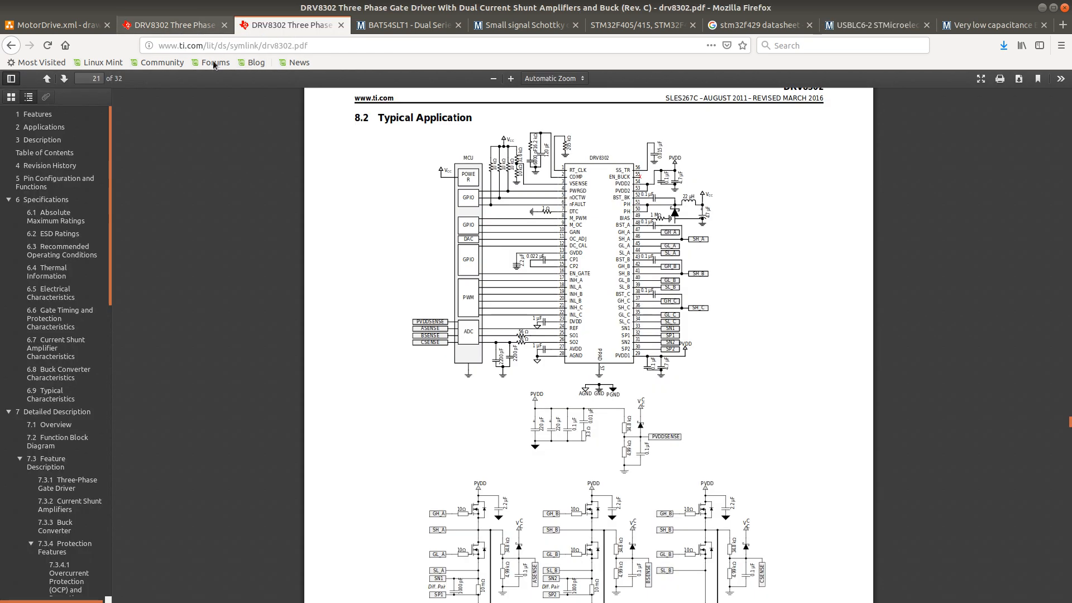
click(168, 25)
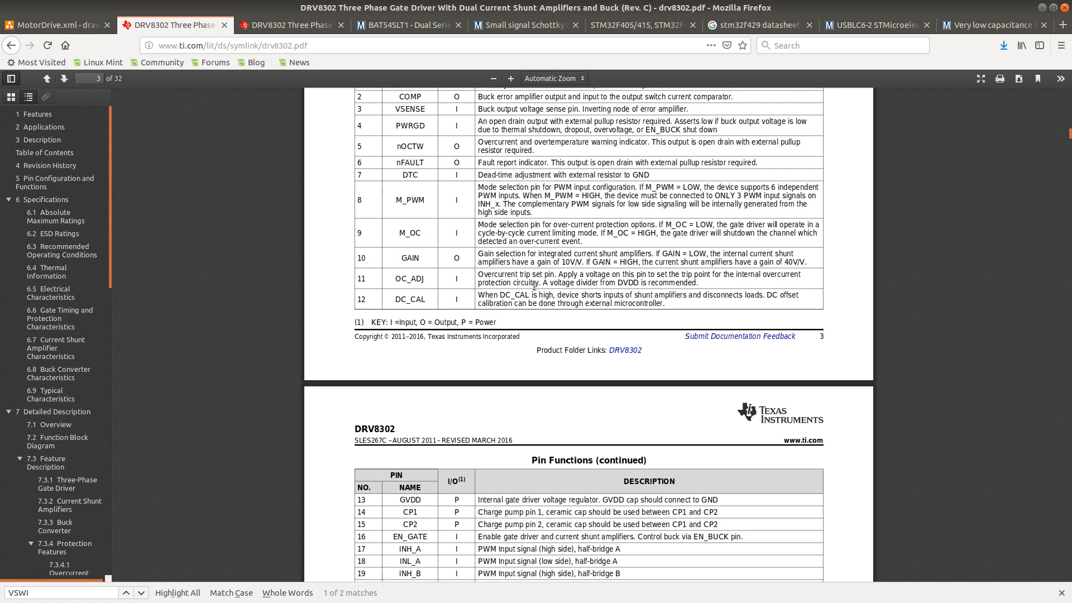
scroll(551, 327, down, 2)
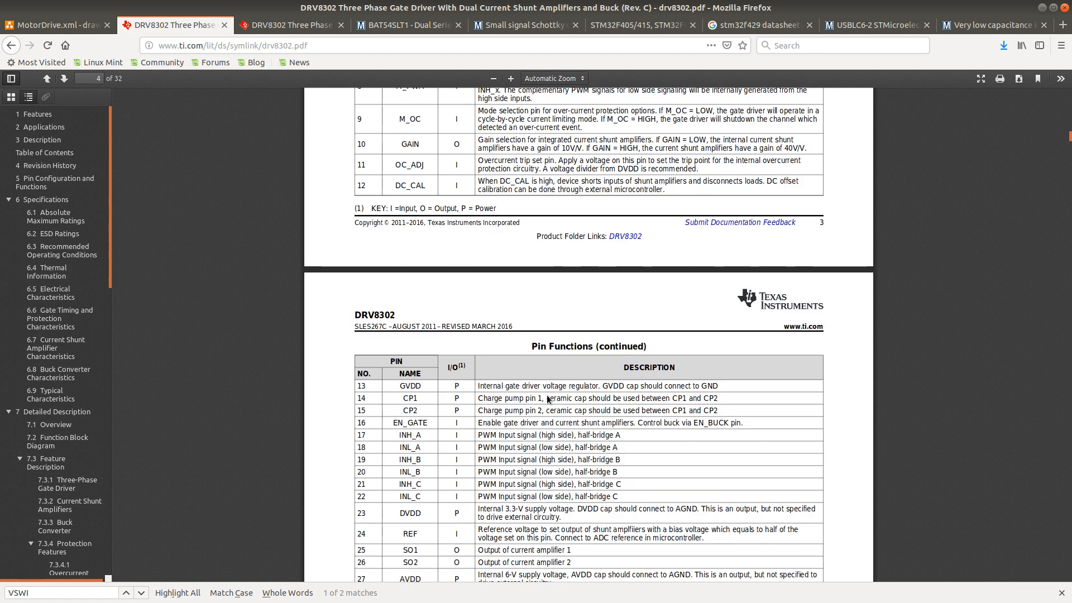
scroll(657, 384, down, 5)
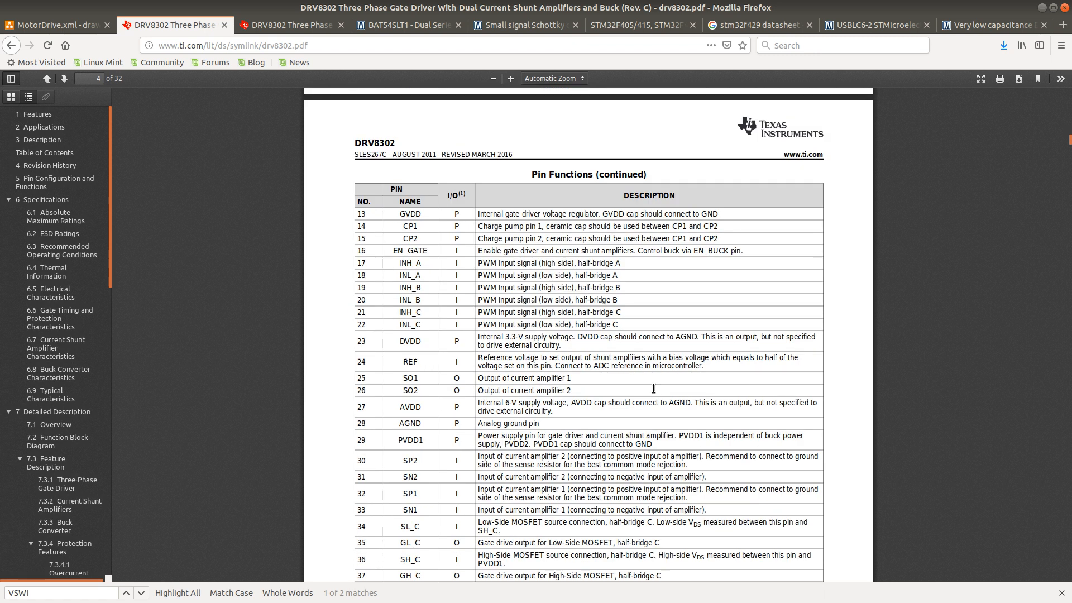
key(ctrl+f)
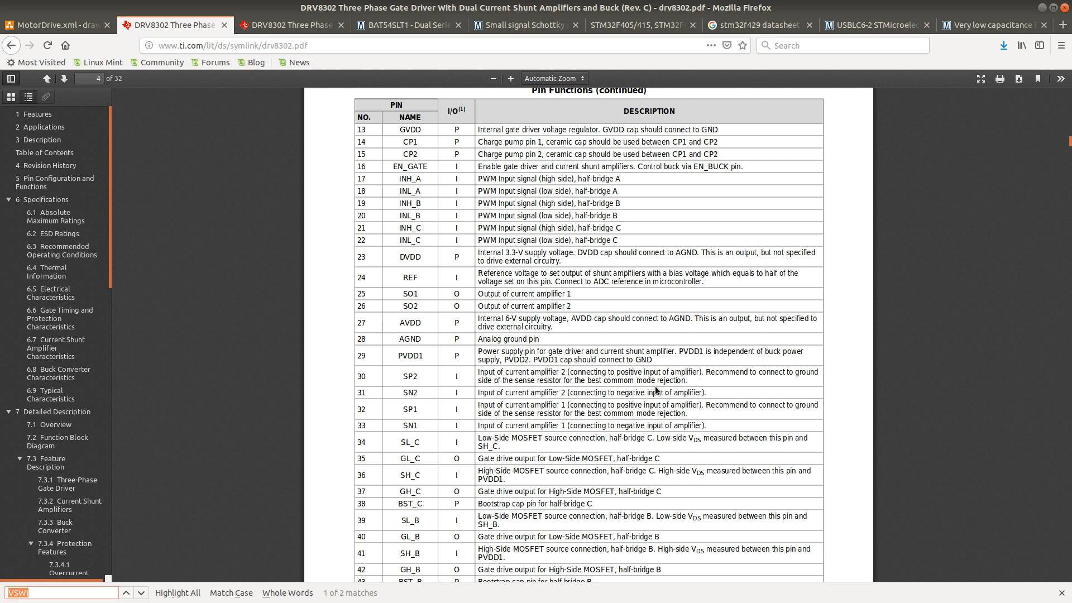
text(CP1)
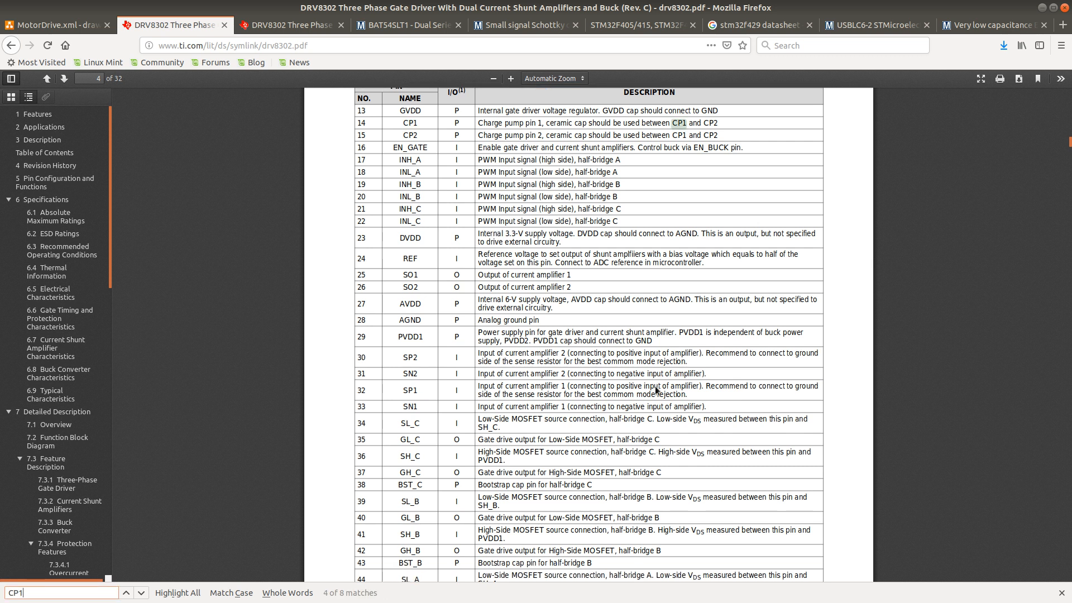
key(Return)
key(Return)
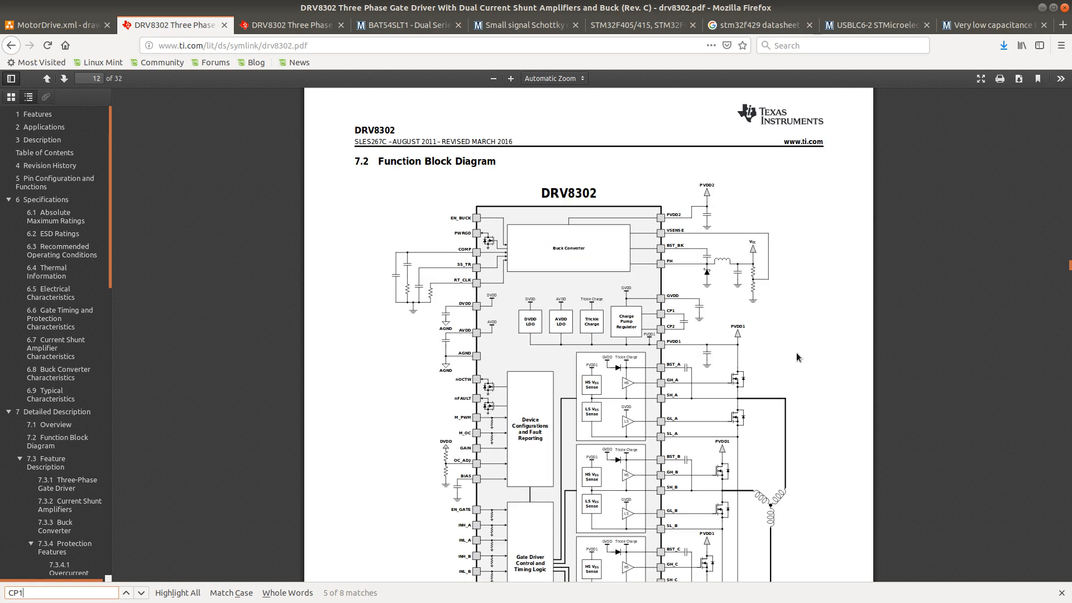
scroll(775, 307, down, 2)
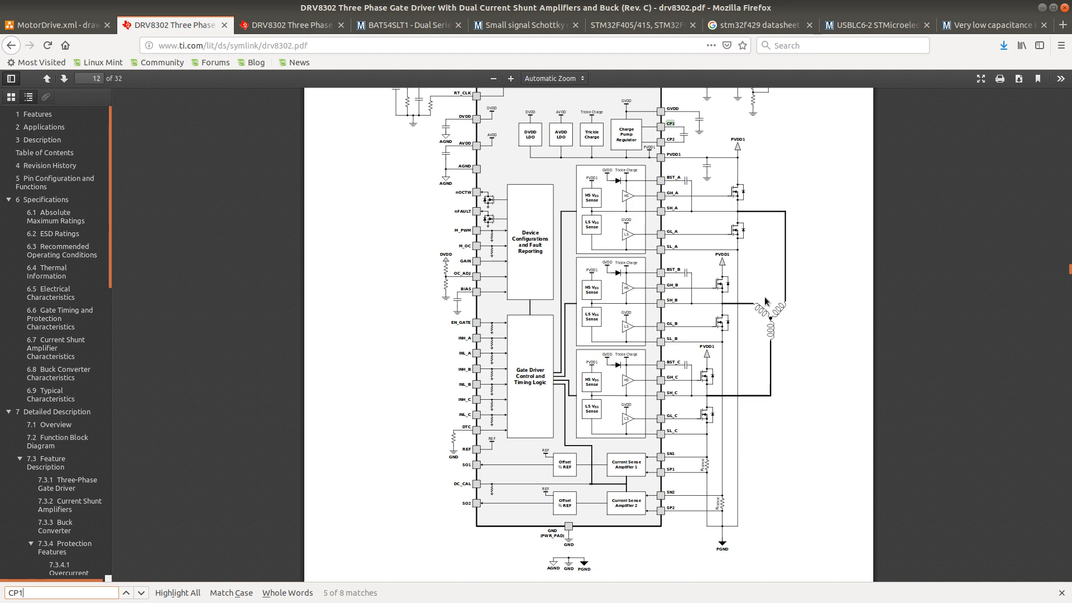
scroll(765, 296, up, 1)
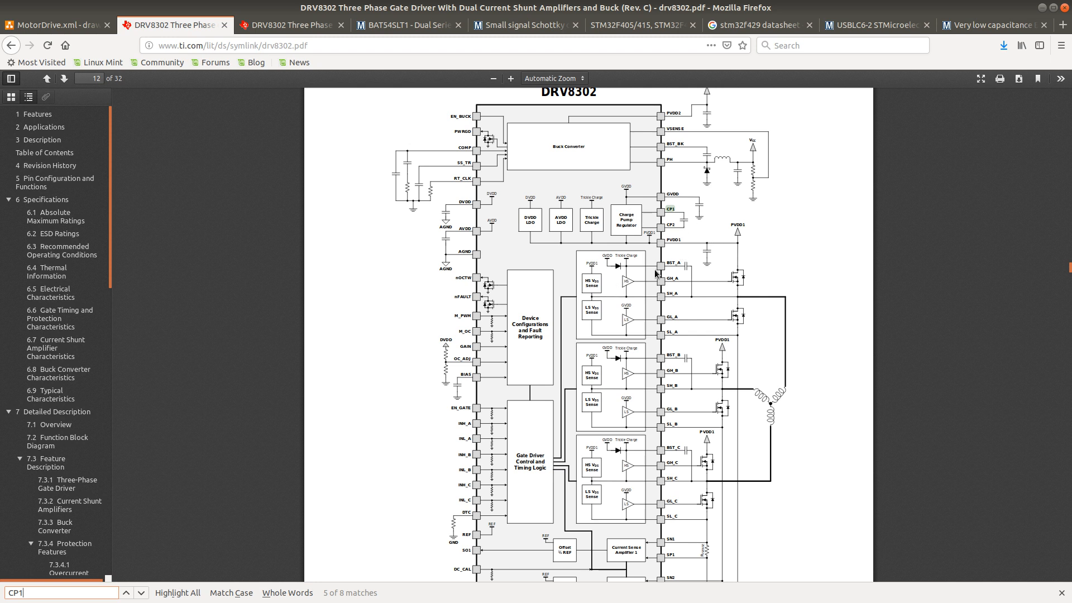
Find the charge pump capacitor's recommended value and voltage rating in Table 3, Gate Driver External Components
scroll(655, 273, down, 10)
scroll(655, 270, down, 3)
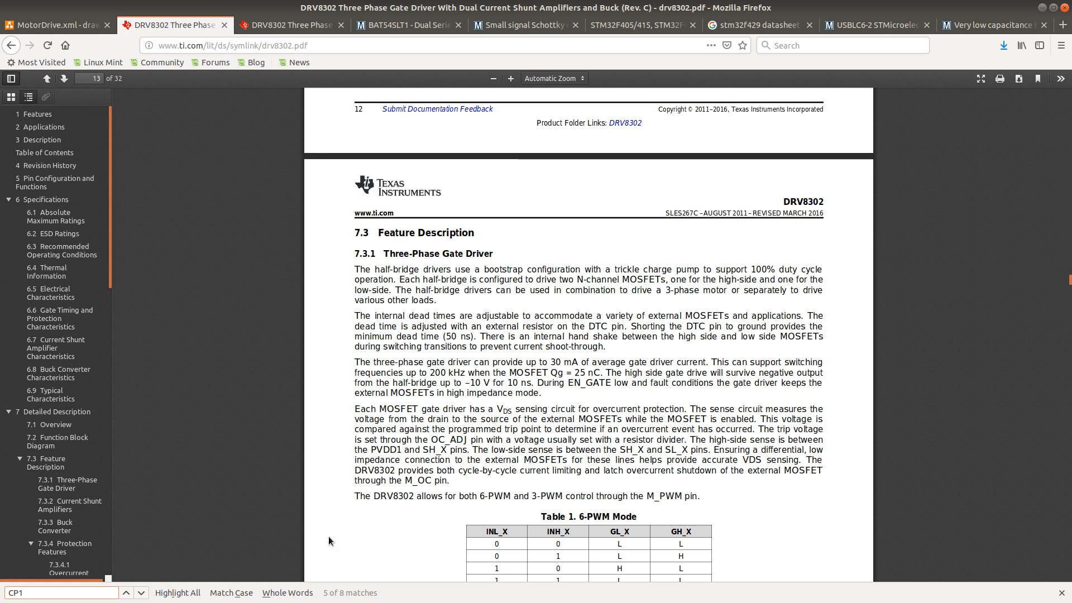
click(144, 596)
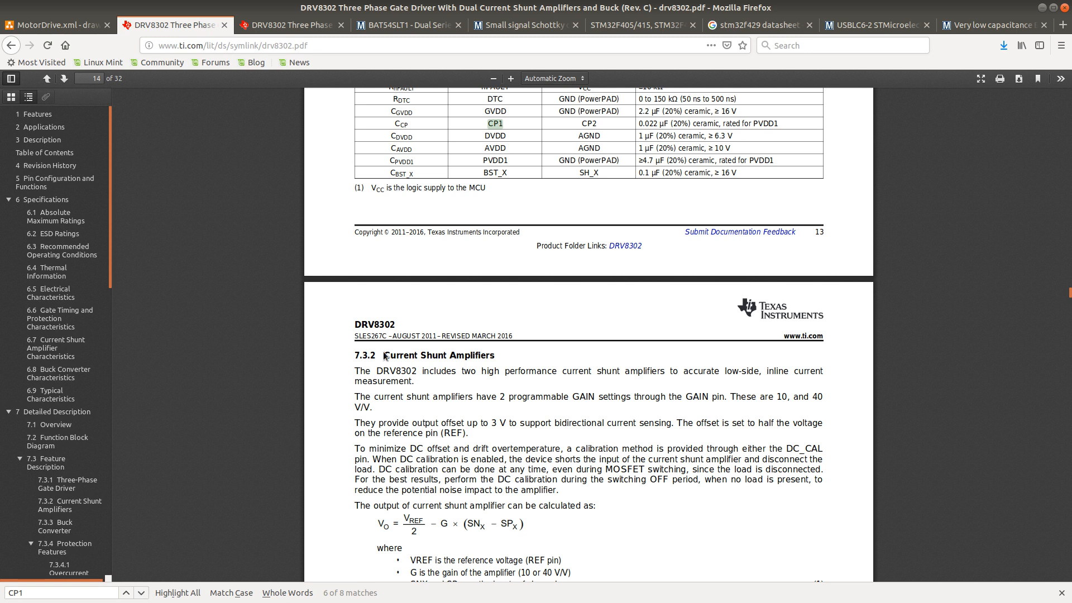
scroll(705, 150, up, 3)
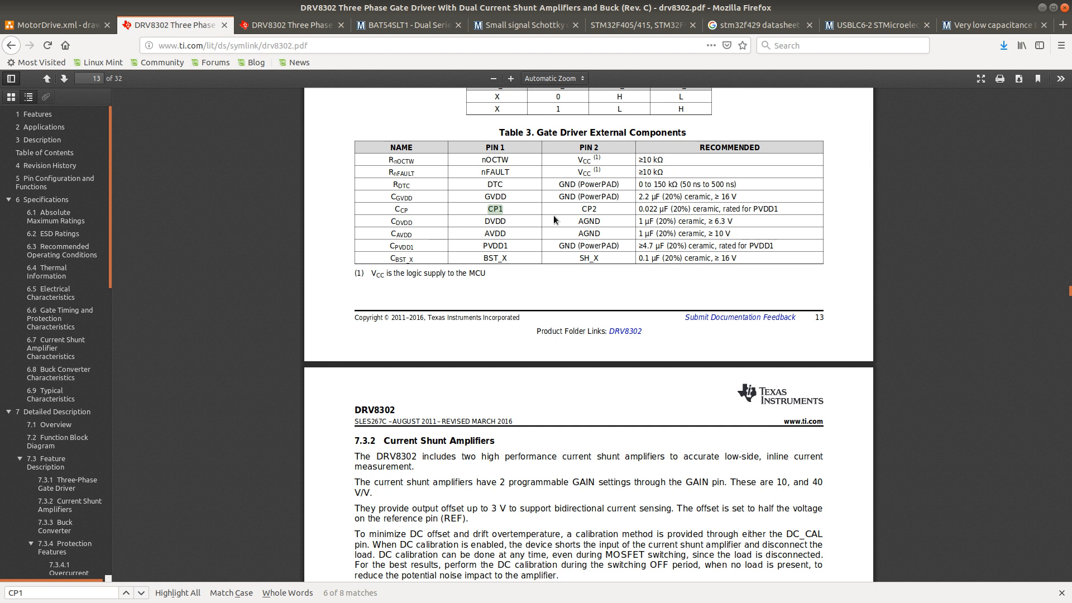
double_click(765, 209)
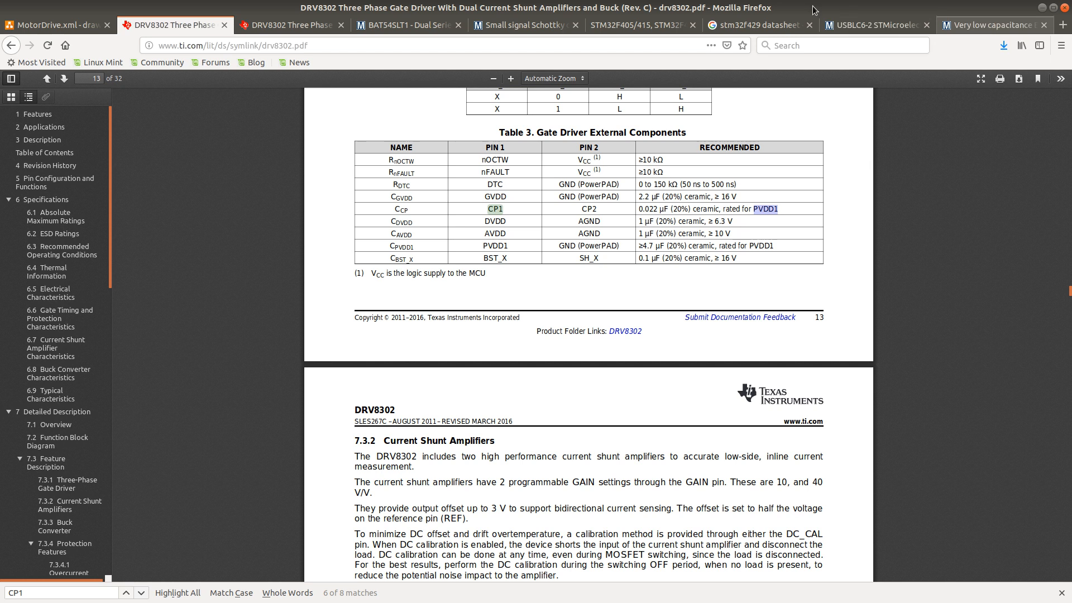
Return to the Mouser page and search for 0.022uf without a voltage rating in the query
click(863, 25)
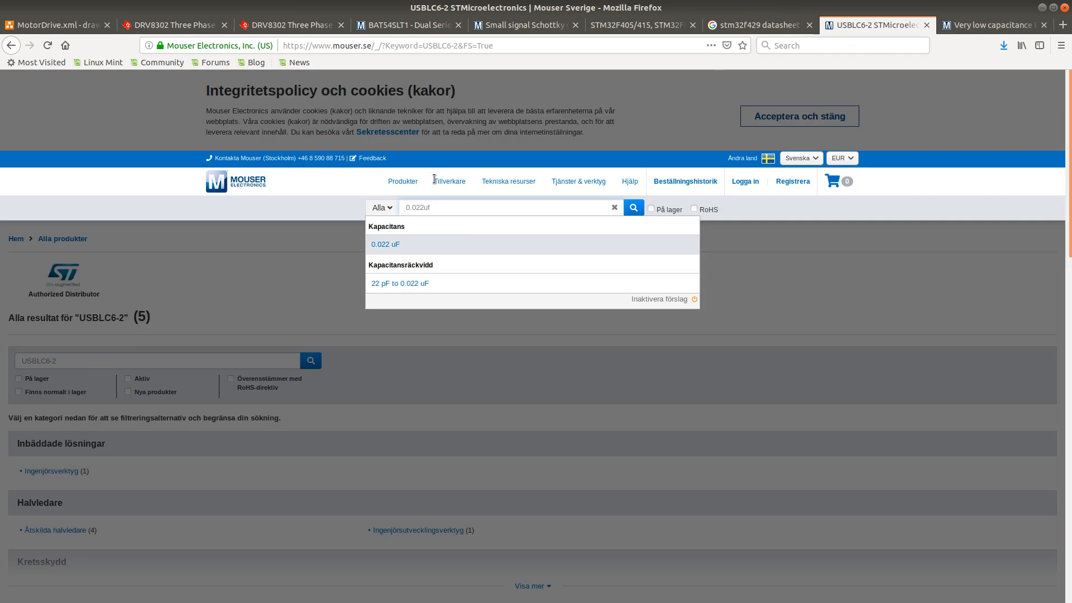
text(3v)
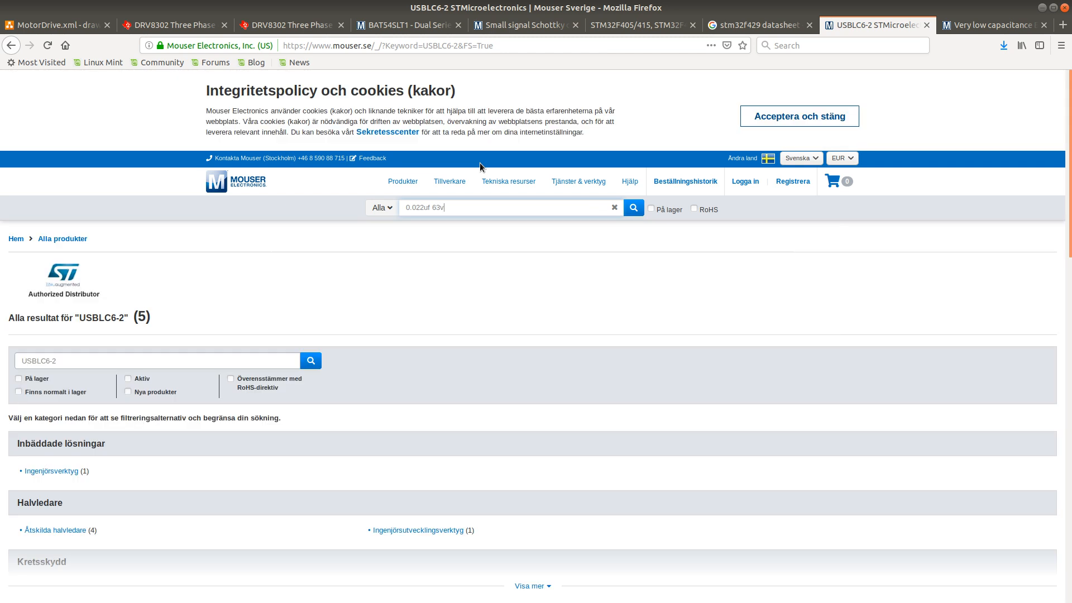
key(BackSpace)
key(BackSpace)
key(BackSpace)
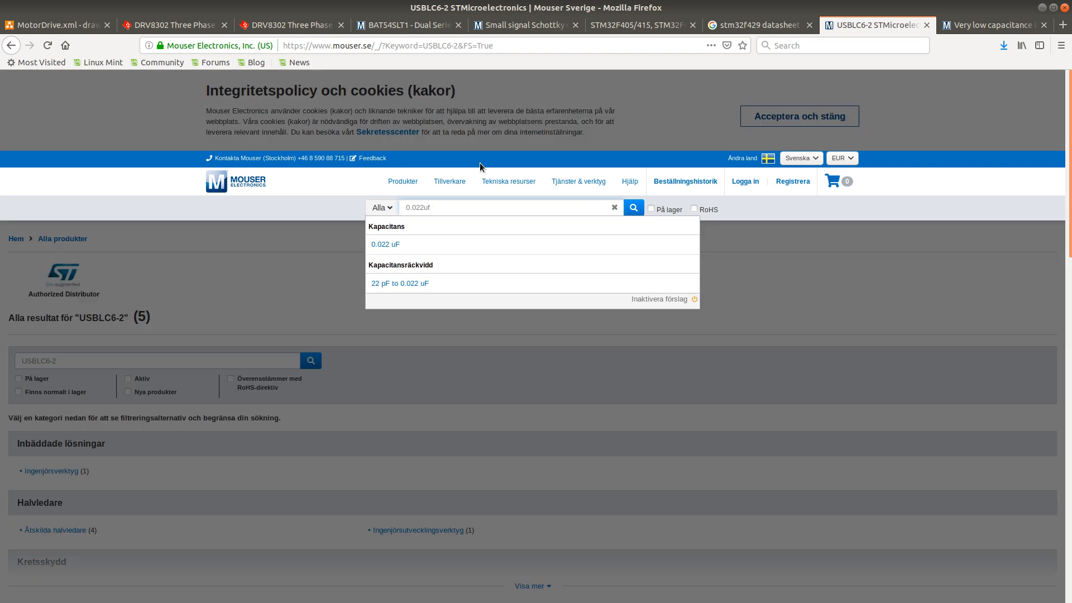
text(020)
key(BackSpace)
key(BackSpace)
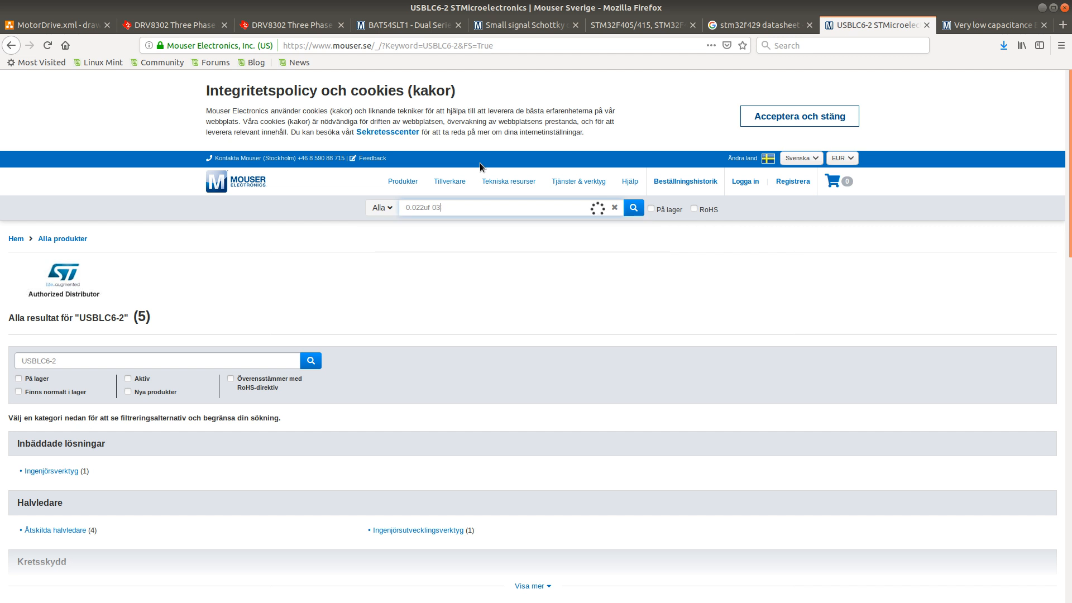
key(BackSpace)
key(Return)
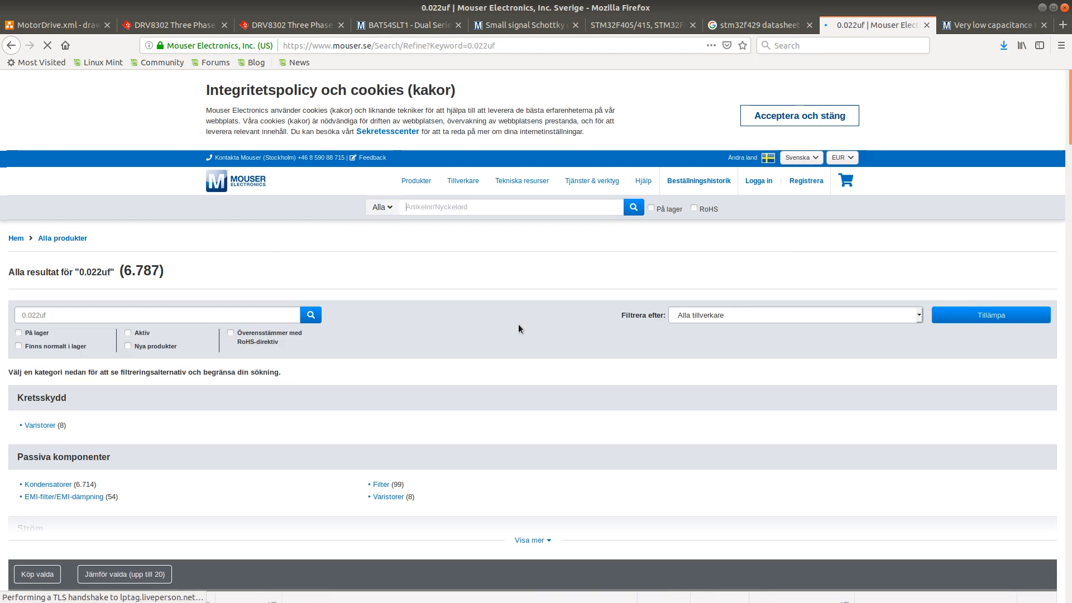
Expand the category overview of the 0.022uf results and open the Kondensatorer category
scroll(519, 326, down, 3)
scroll(519, 328, down, 2)
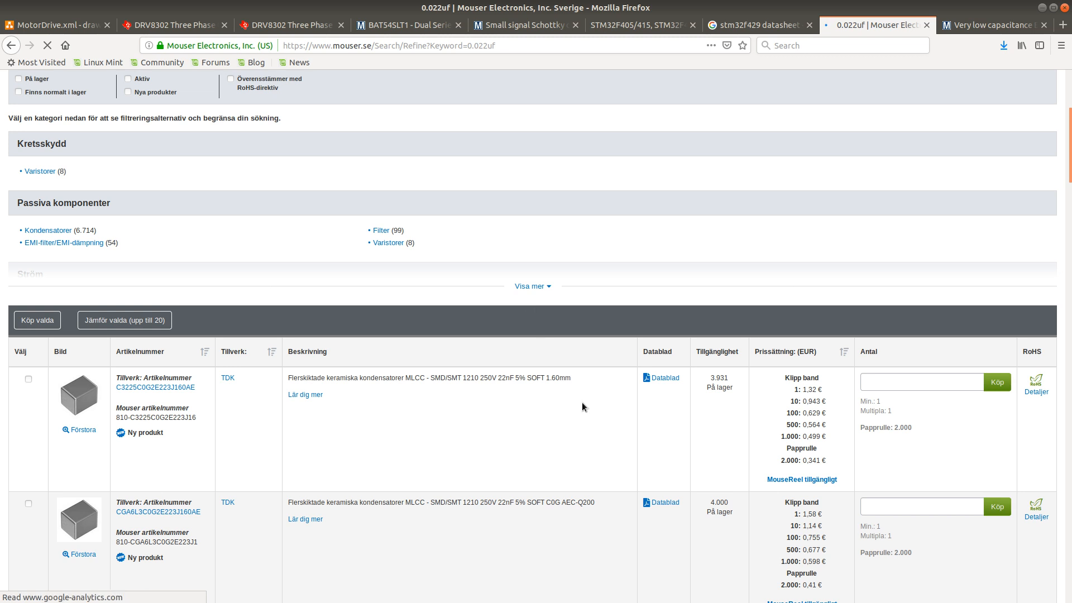
scroll(595, 417, down, 2)
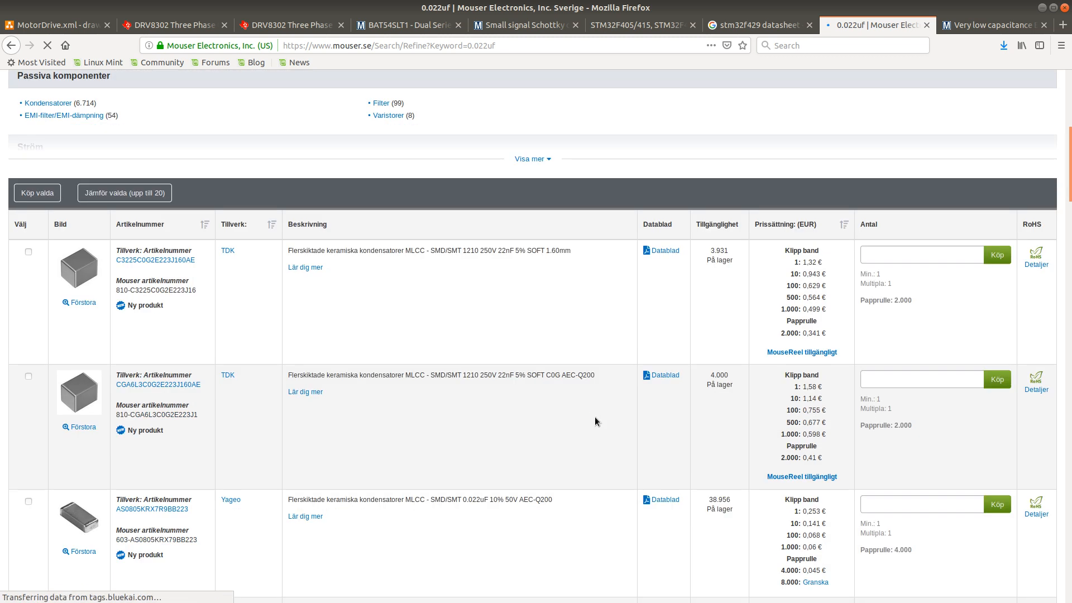
scroll(594, 417, up, 2)
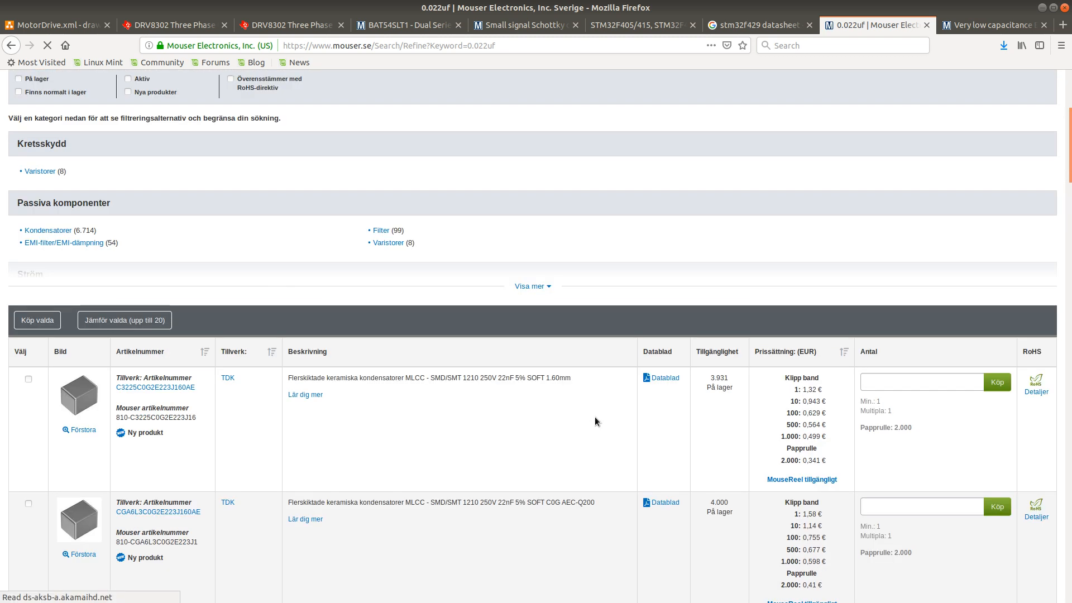
click(540, 287)
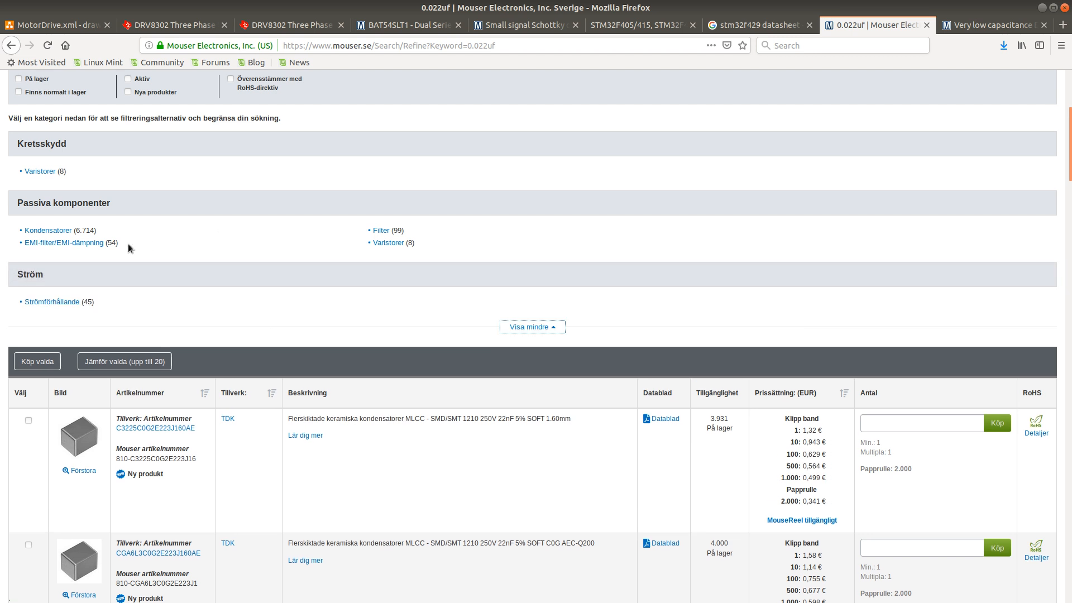
click(61, 231)
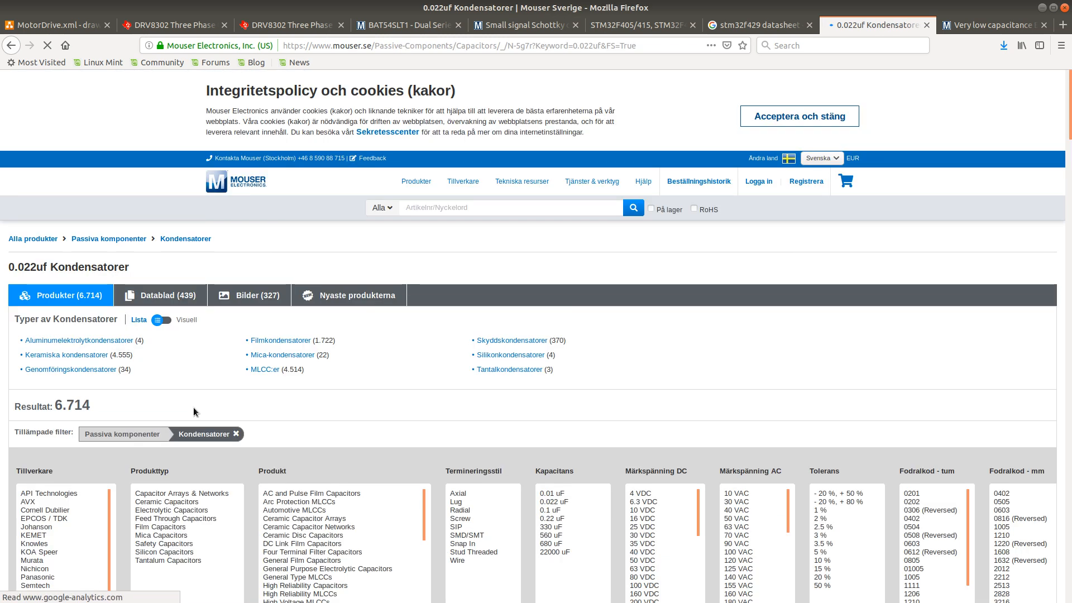
Filter the Kondensatorer results to in-stock, RoHS-compliant SMD/SMT parts of 0.022 uF rated 63 VDC or higher
scroll(188, 402, down, 5)
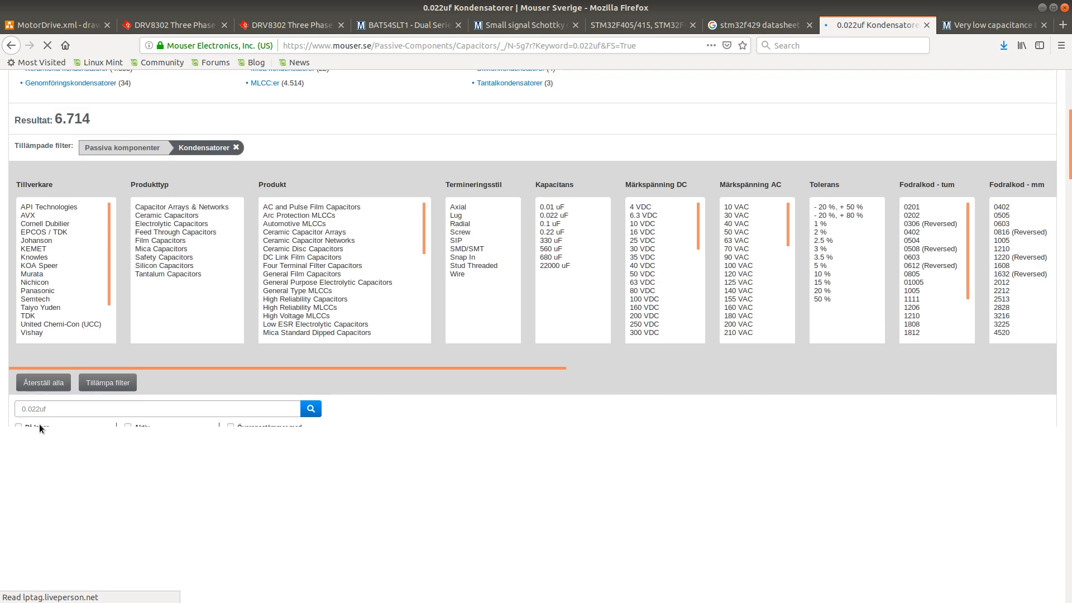
click(230, 427)
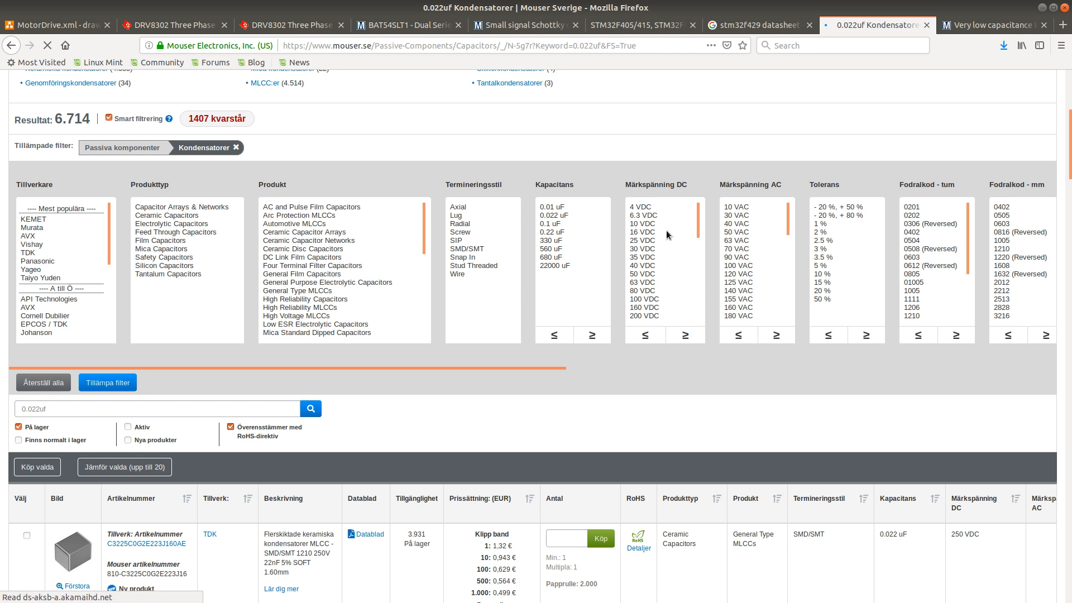
click(556, 216)
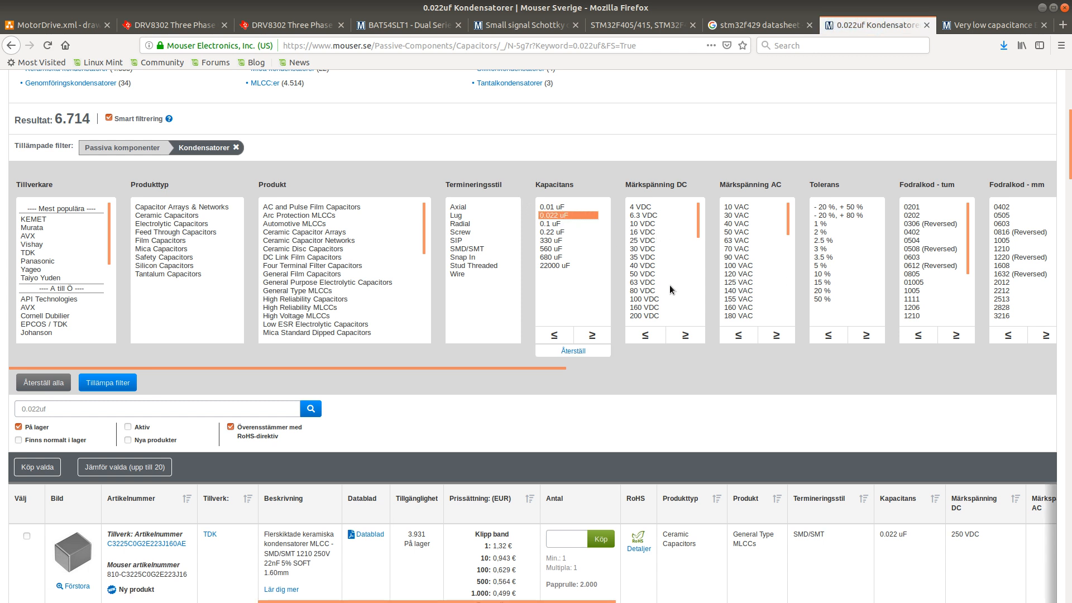
click(646, 282)
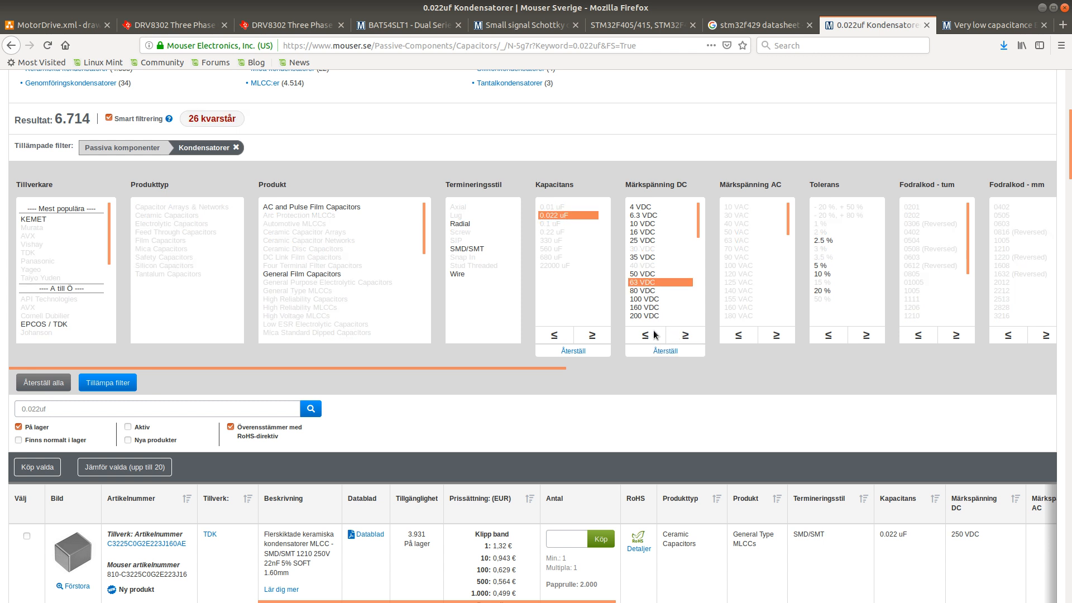
click(685, 336)
click(471, 248)
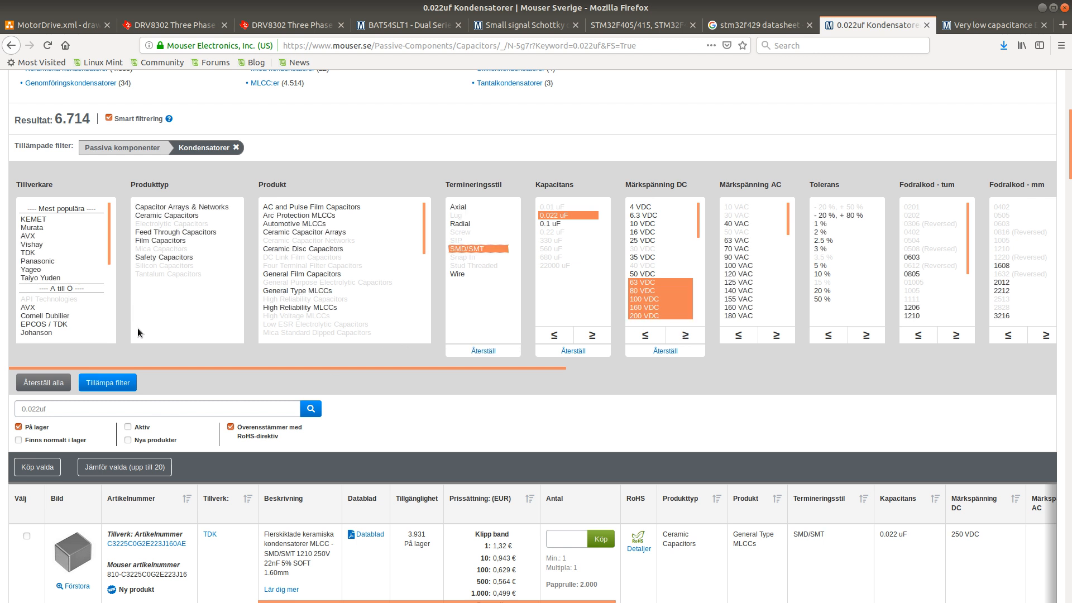
click(118, 383)
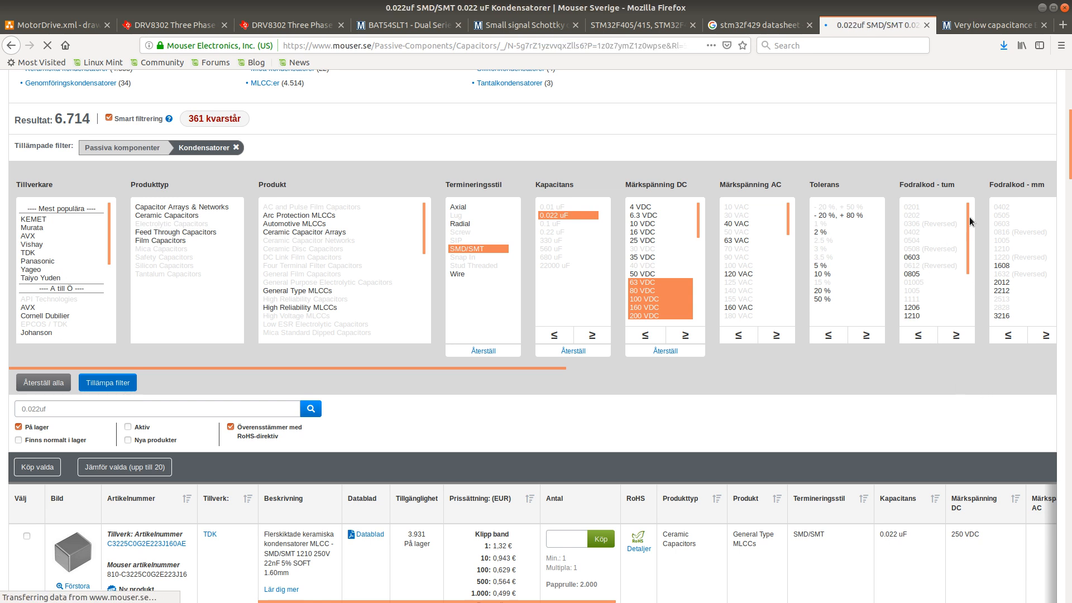
Narrow the filtered capacitors to the 0603 case code in inches
scroll(929, 260, down, 5)
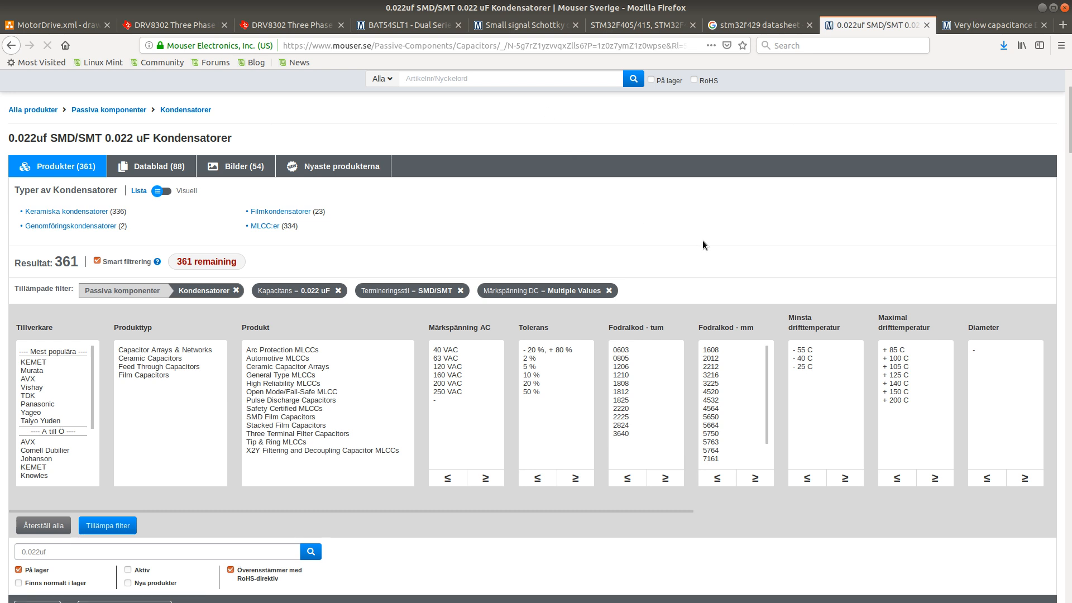
click(629, 350)
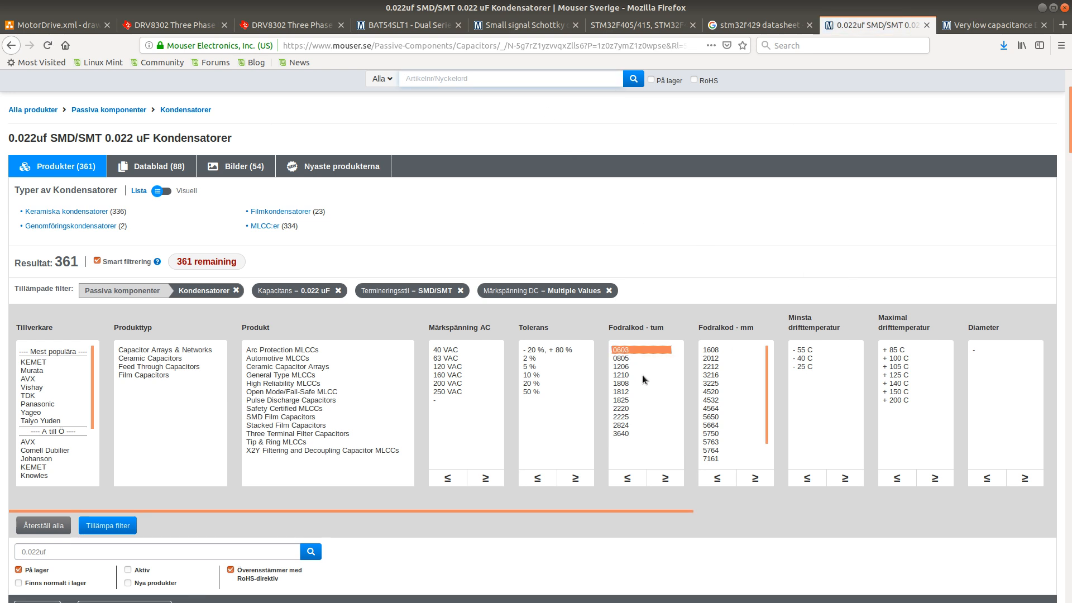
scroll(567, 501, down, 5)
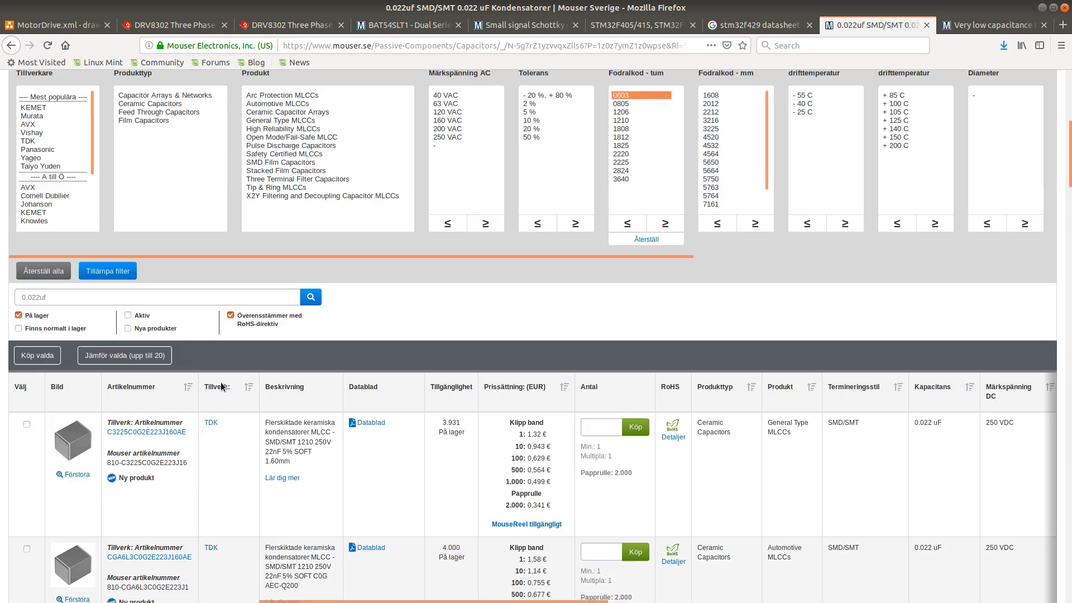
click(98, 274)
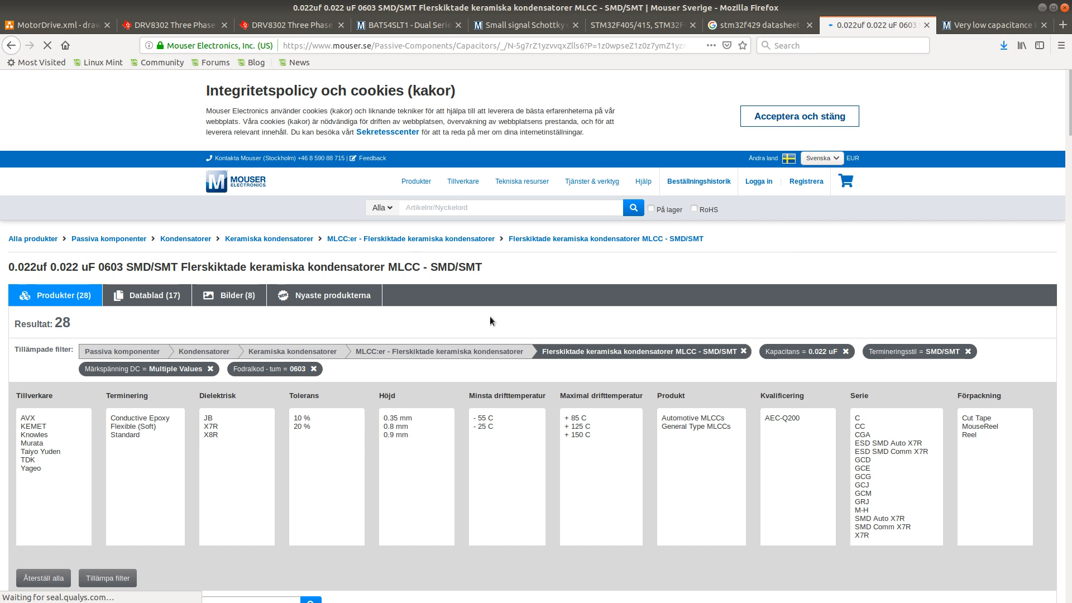
Sort the 0603 capacitors by price and copy the cheapest KEMET part's manufacturer part number, C0603C223K1RACTU
scroll(474, 357, down, 2)
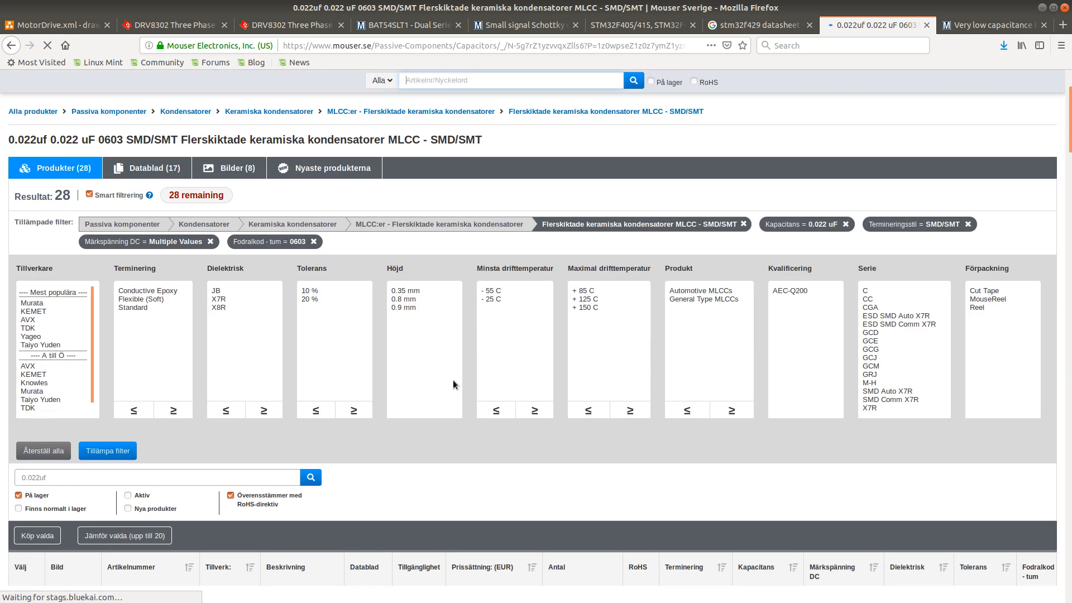
scroll(454, 383, down, 2)
scroll(454, 383, down, 2)
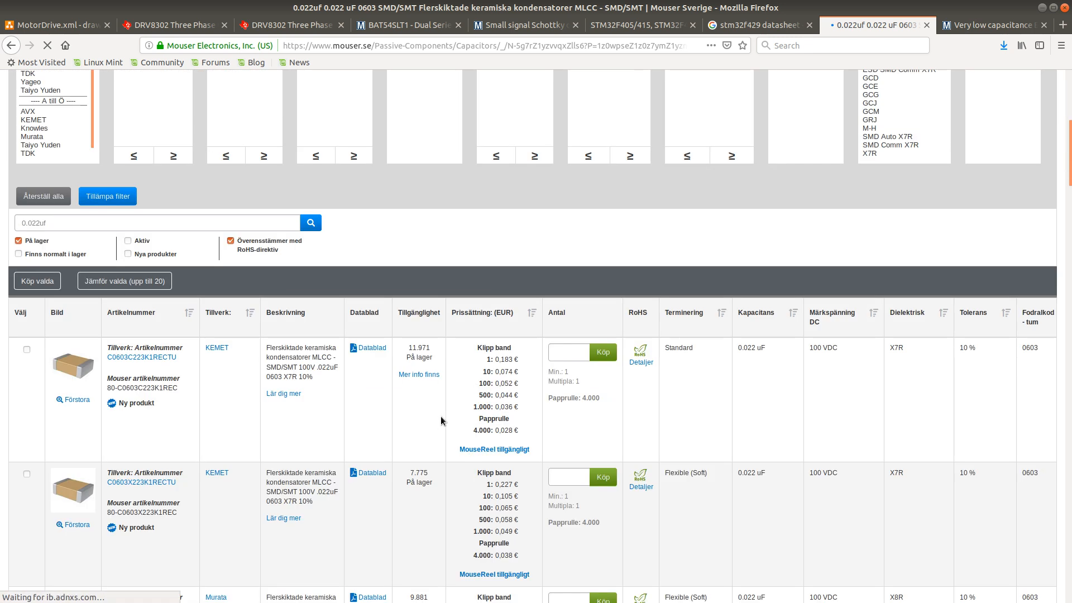
scroll(499, 396, down, 2)
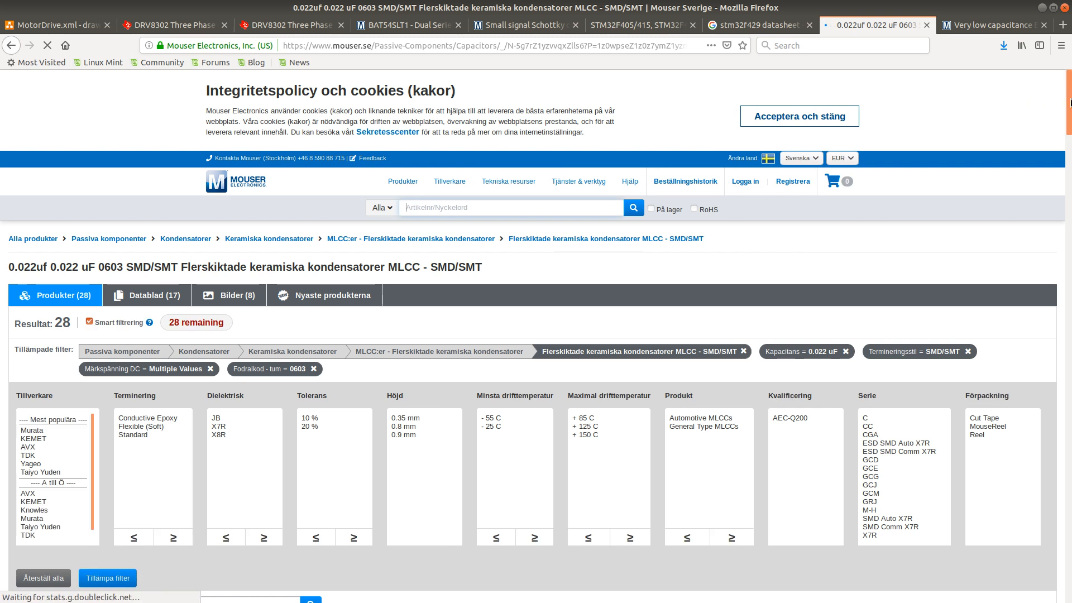
drag(1069, 98, 1068, 156)
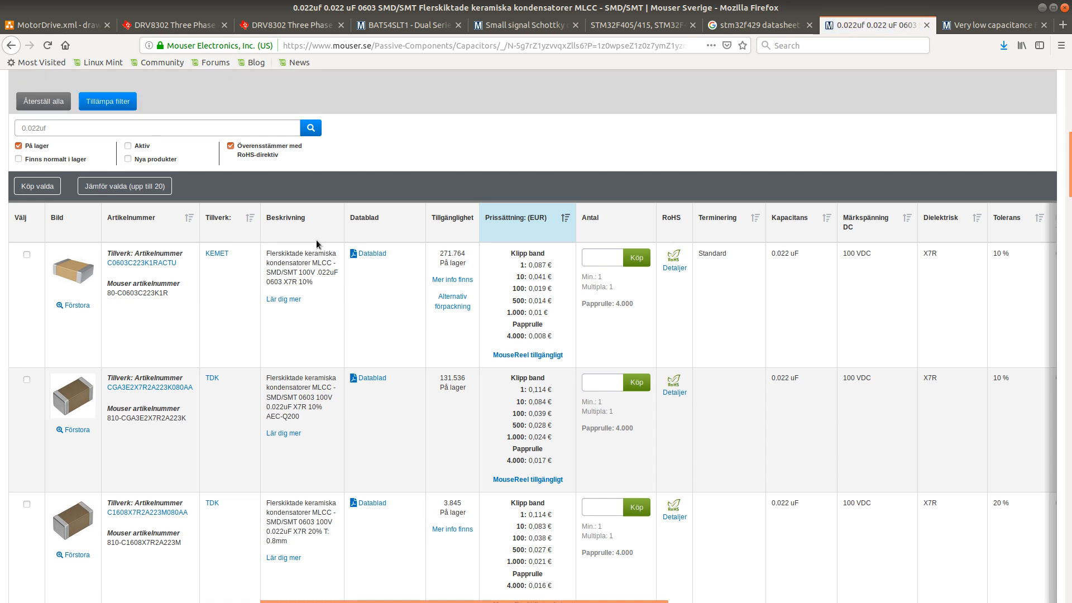
drag(175, 263, 106, 264)
key(ctrl+c)
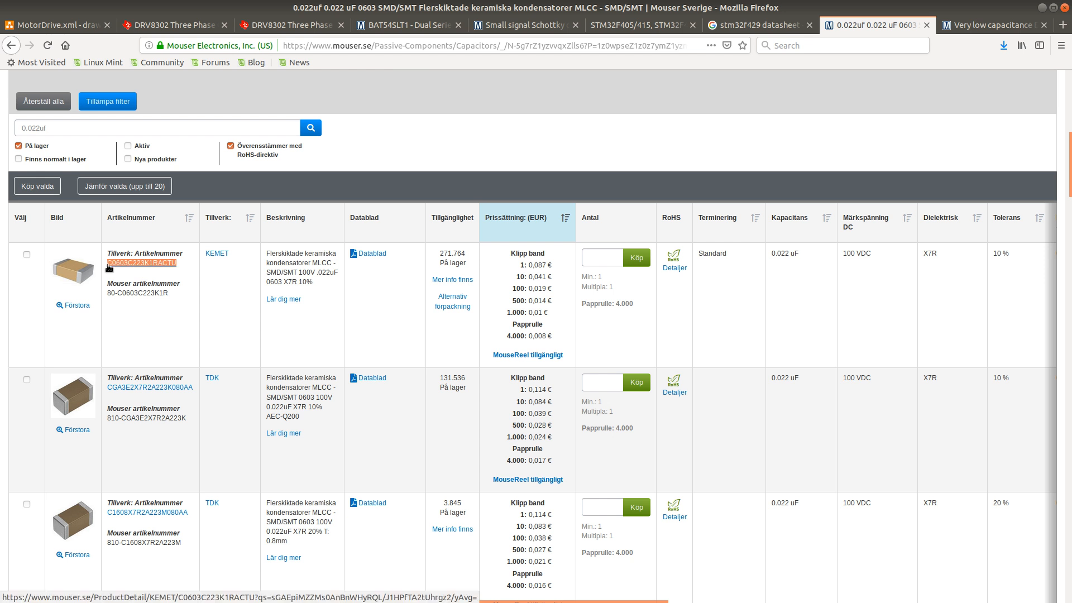
Switch to Eeschema, open the Symbol Library Editor and find the 0603 capacitor symbols in the SwEmb library
key(alt+Tab)
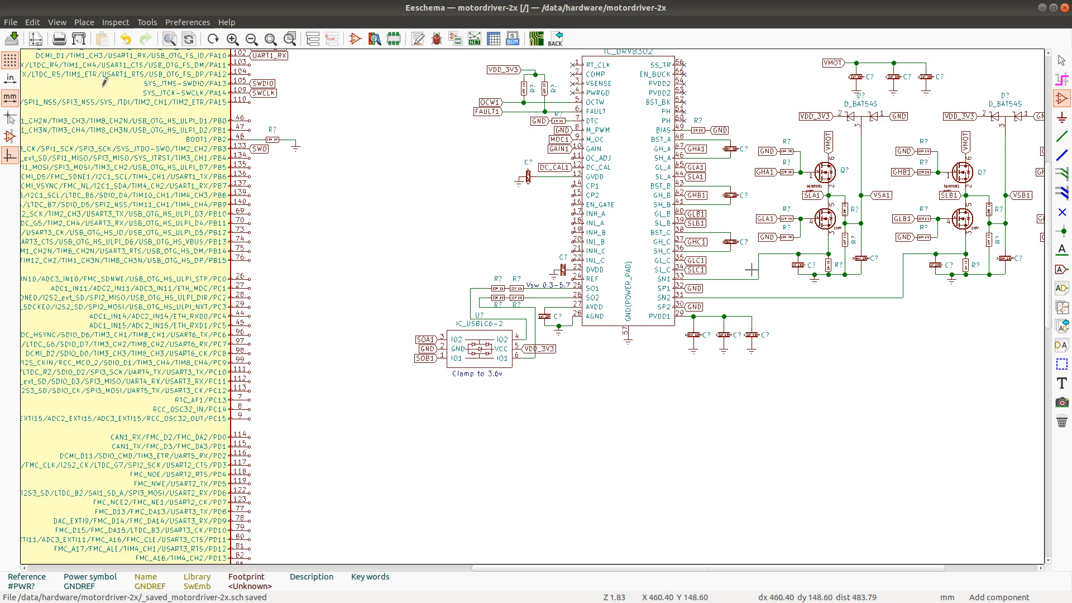
click(355, 38)
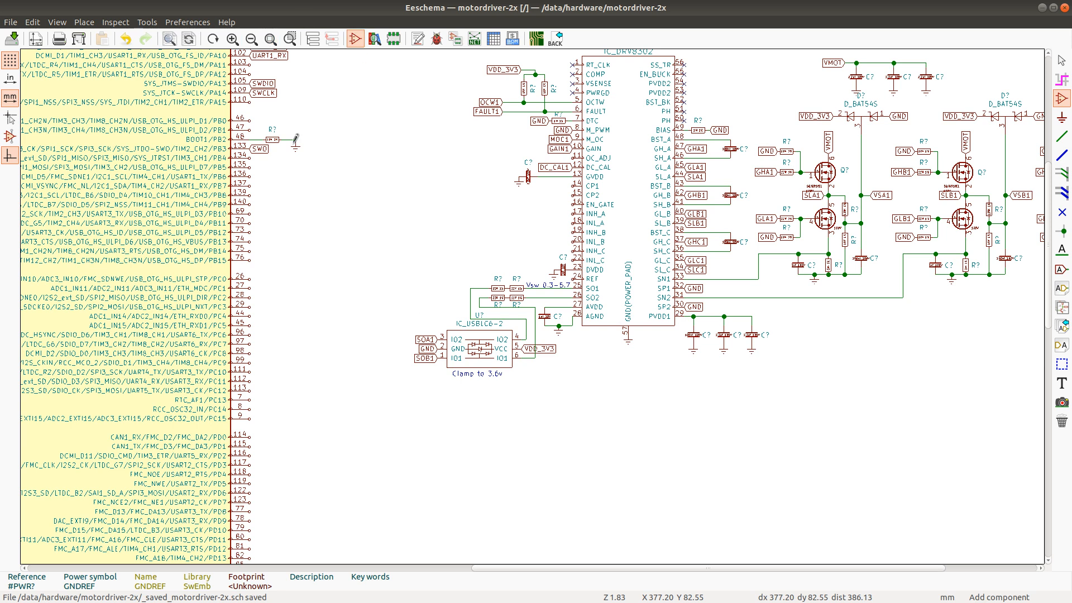
click(335, 175)
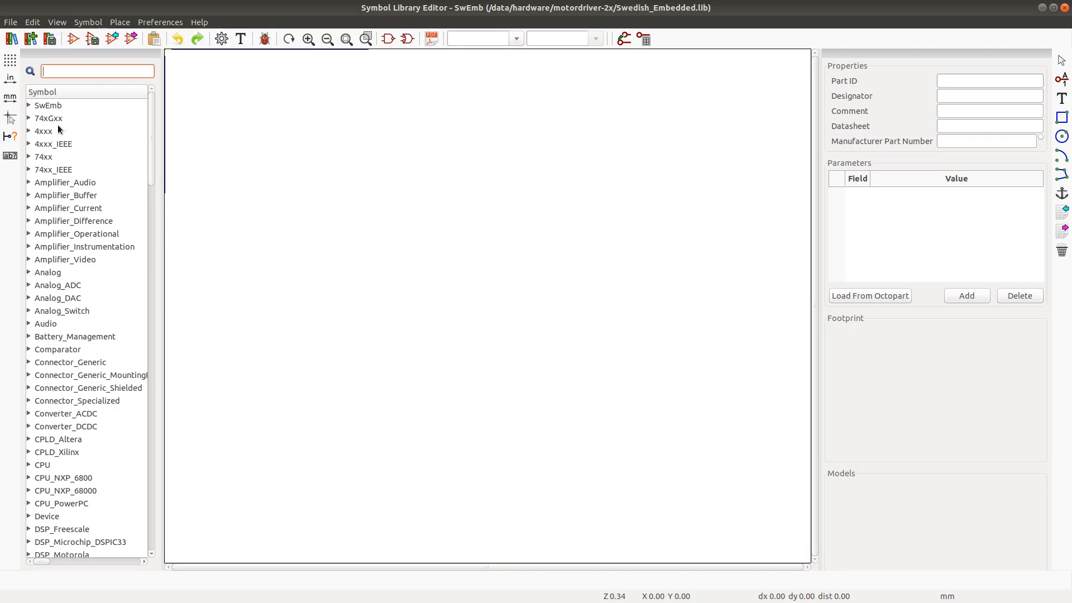
scroll(32, 279, down, 5)
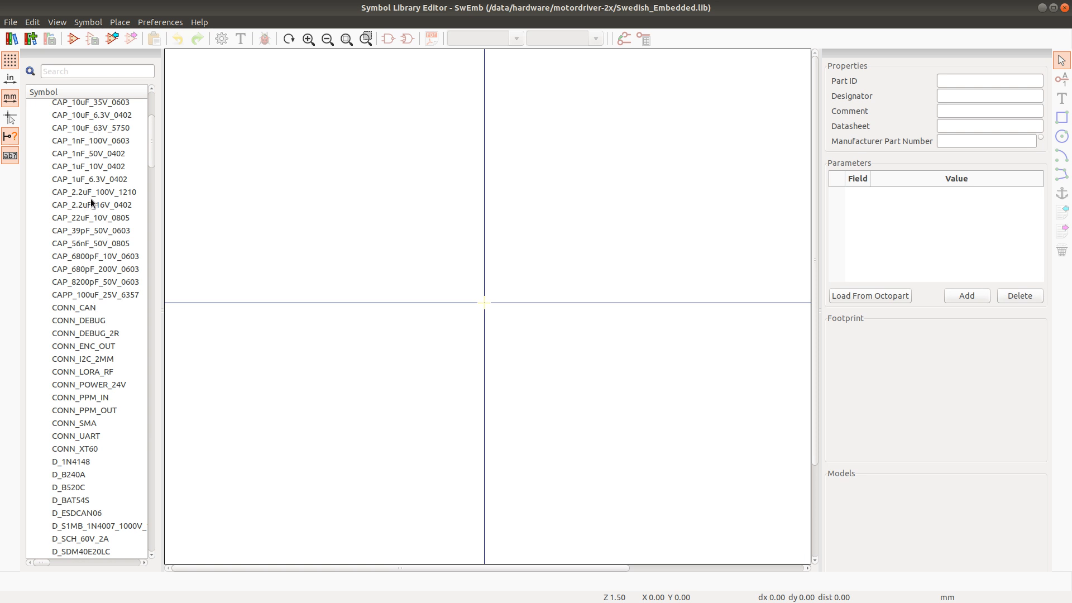
scroll(93, 202, up, 3)
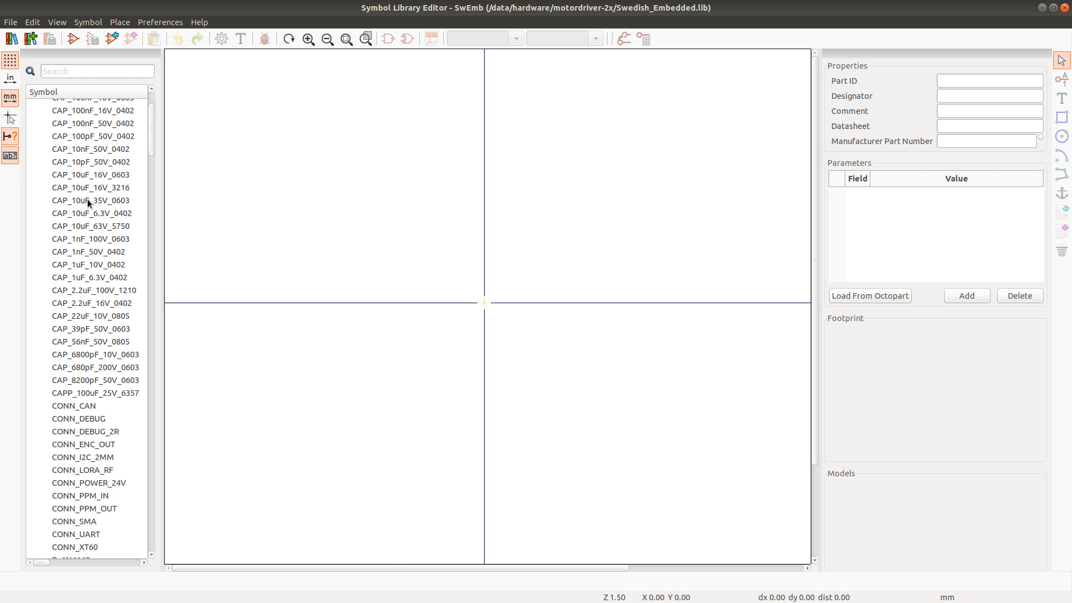
Duplicate the CAP_10uF_35V_0603 symbol in the SwEmb library and open the copy for editing
click(117, 205)
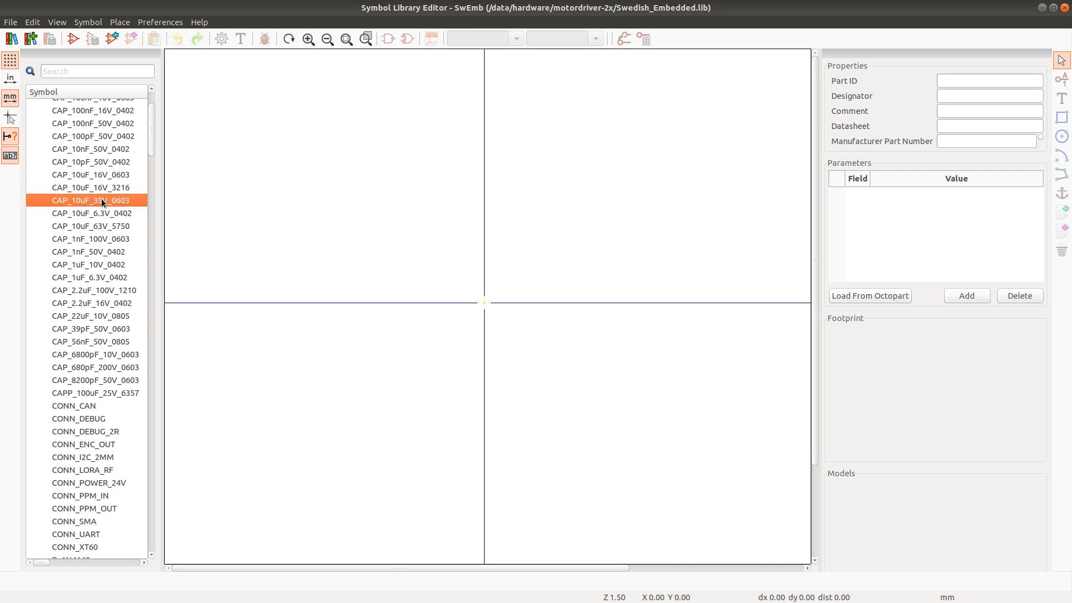
double_click(103, 203)
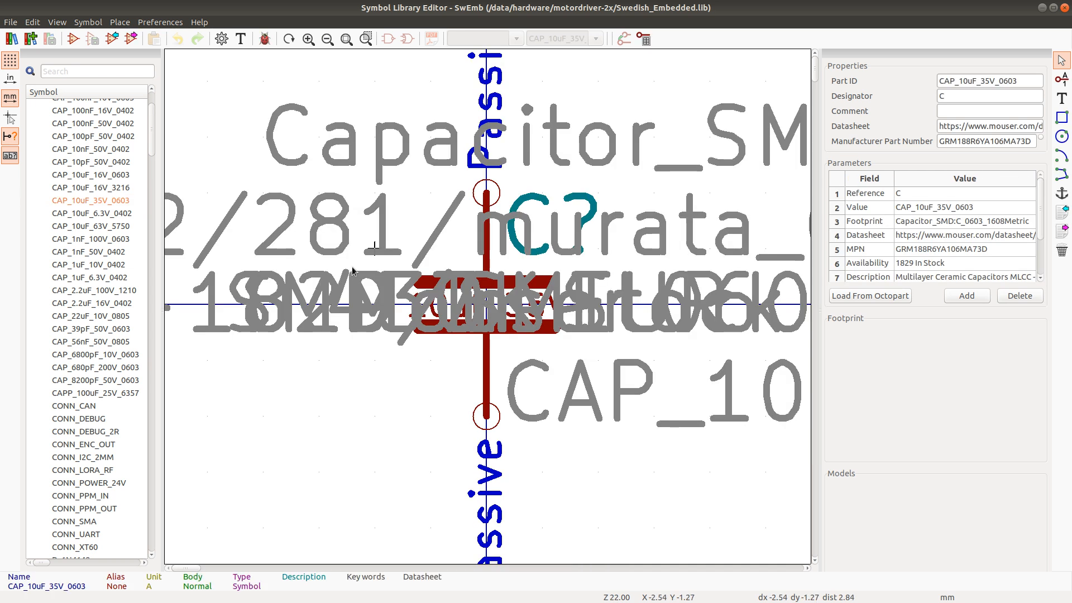
right_click(112, 200)
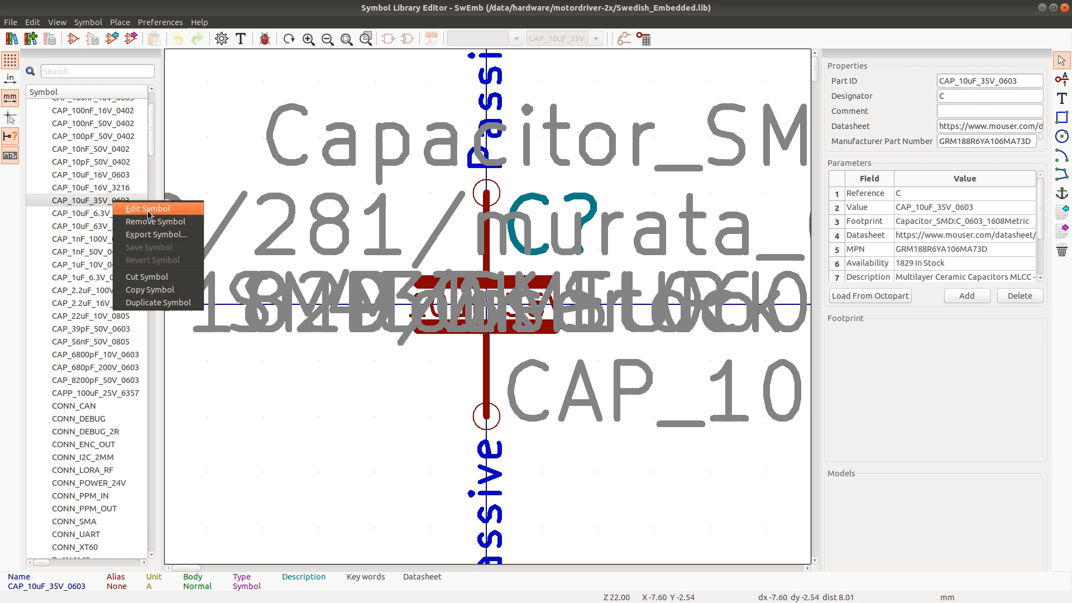
click(149, 302)
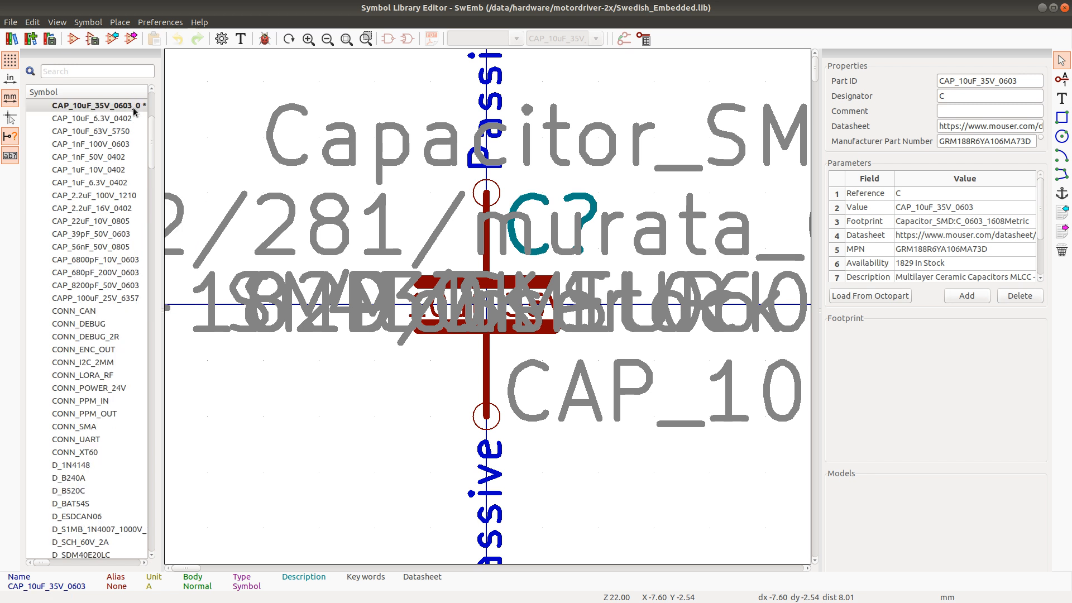
double_click(136, 105)
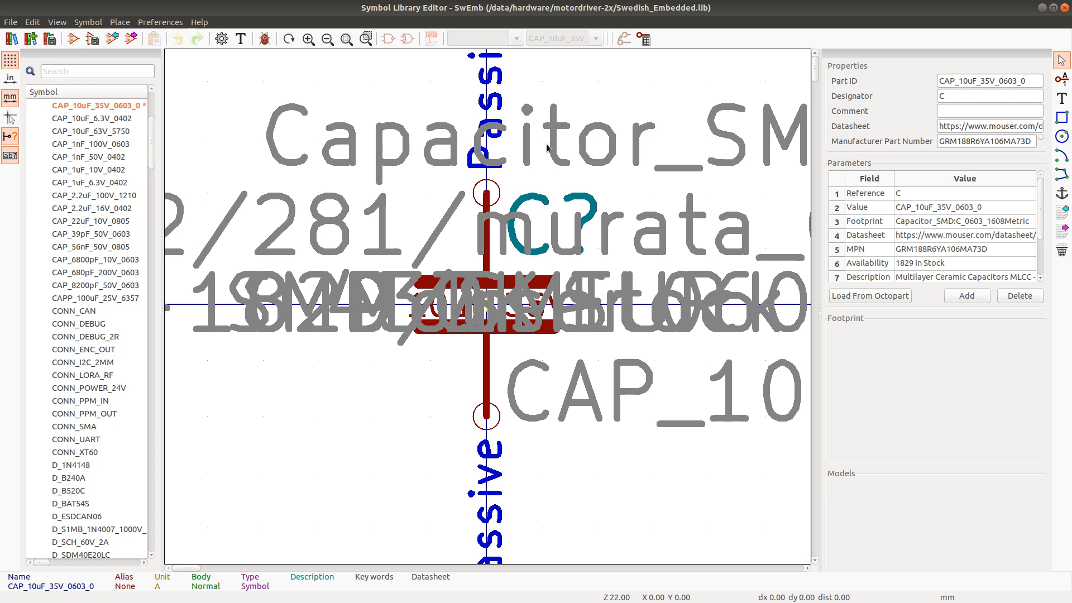
Set the duplicated capacitor's Part ID to CAP_0.022uF_100V_0603
click(1020, 79)
key(BackSpace)
key(BackSpace)
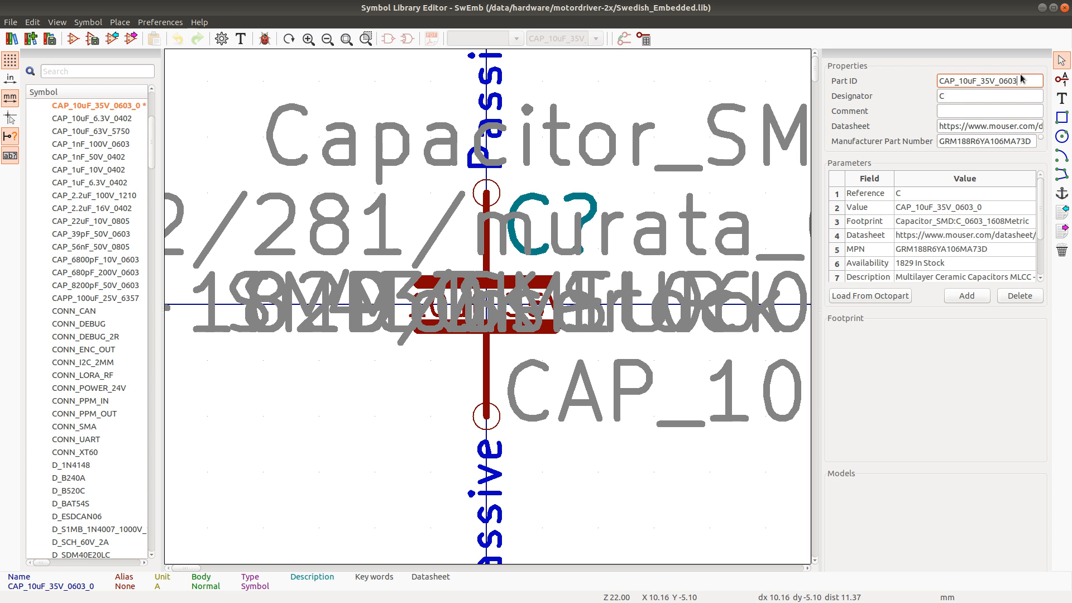
key(BackSpace)
key(BackSpace)
key(BackSpace)
key(BackSpace)
key(BackSpace)
key(BackSpace)
key(BackSpace)
text(0.022uF_100)
Replace the capacitor's manufacturer part number with the copied C0603C223K1RACTU
click(1000, 142)
double_click(999, 142)
key(ctrl+v)
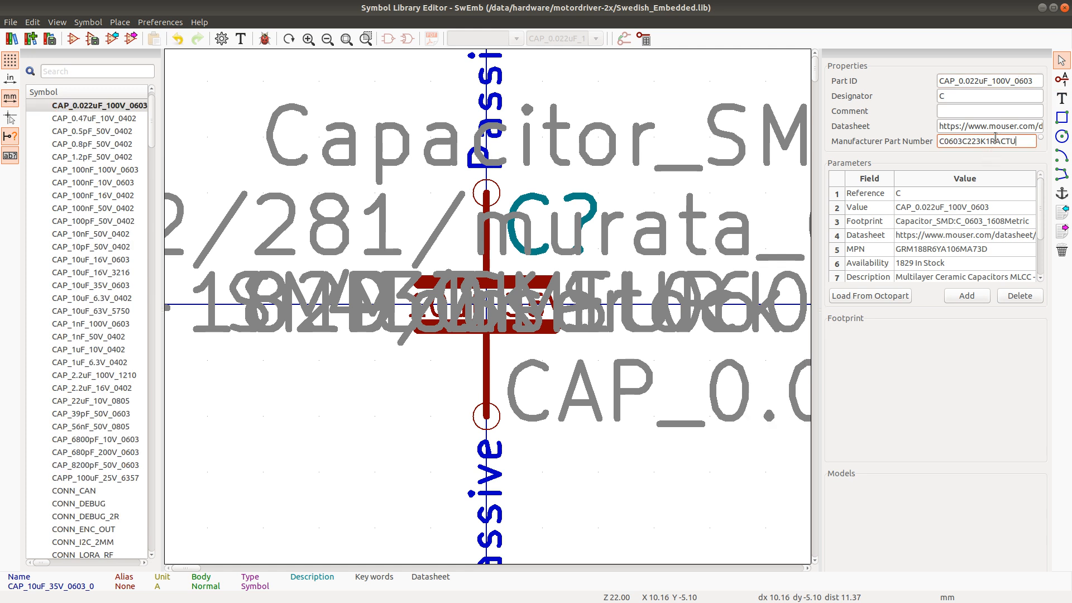
Remove the Vendor field in the capacitor symbol's field properties and save the library
click(241, 38)
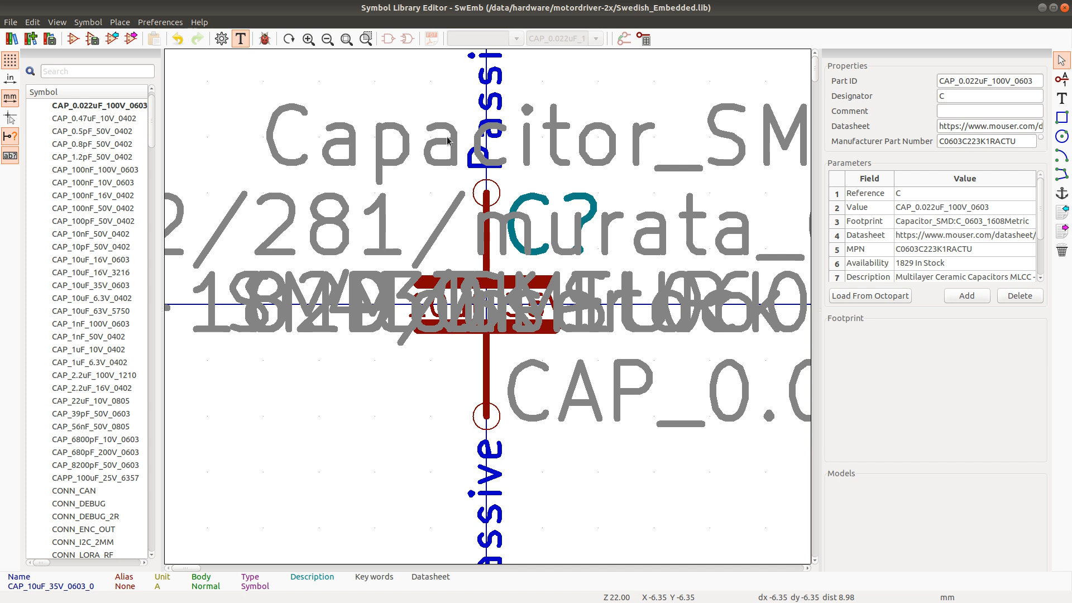
click(477, 194)
click(370, 261)
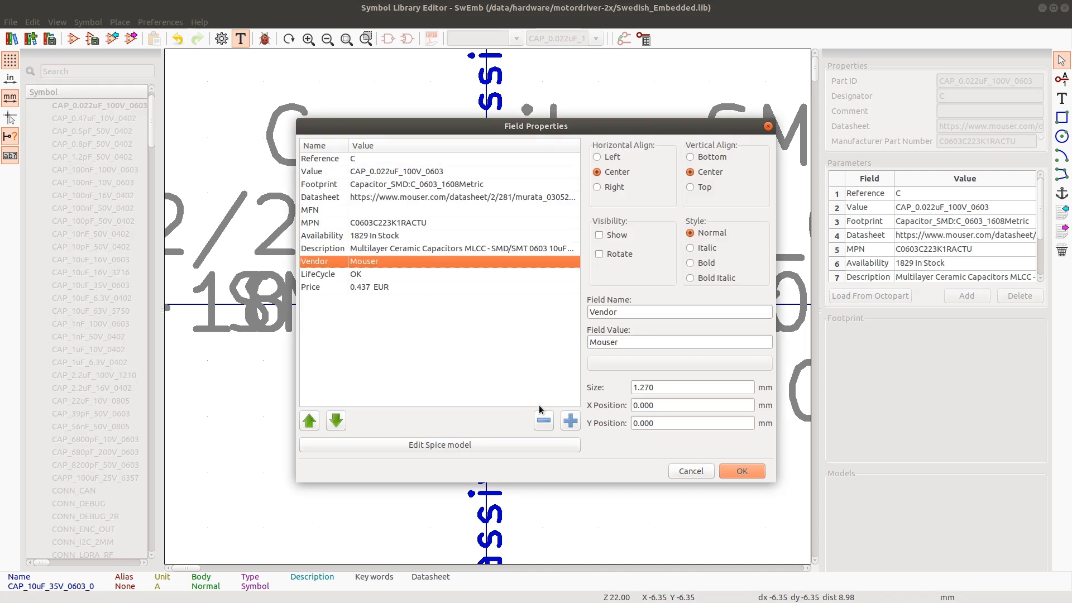
click(543, 420)
click(738, 471)
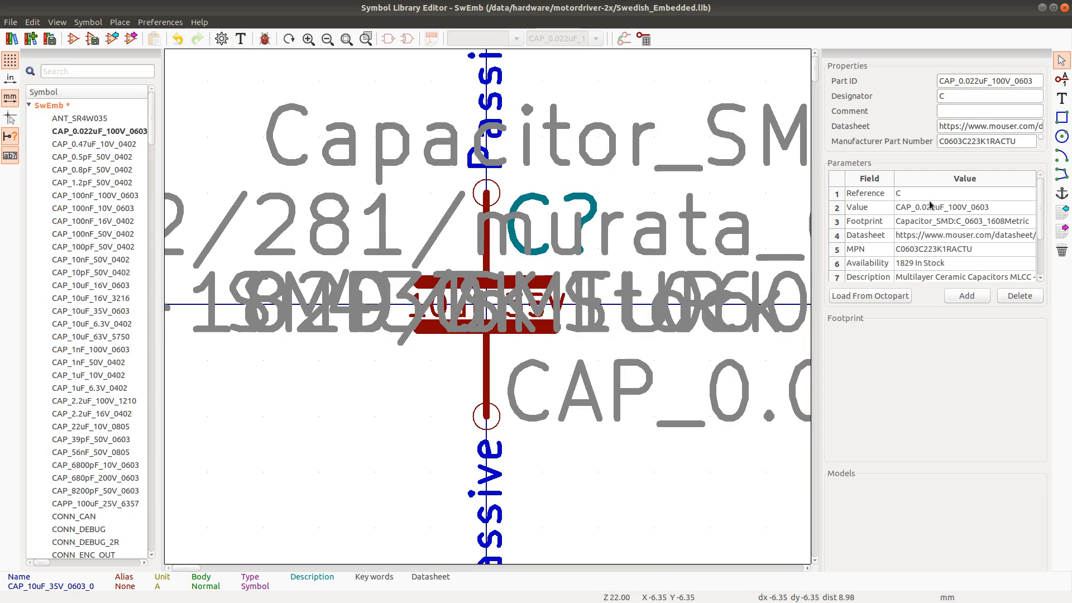
key(ctrl+s)
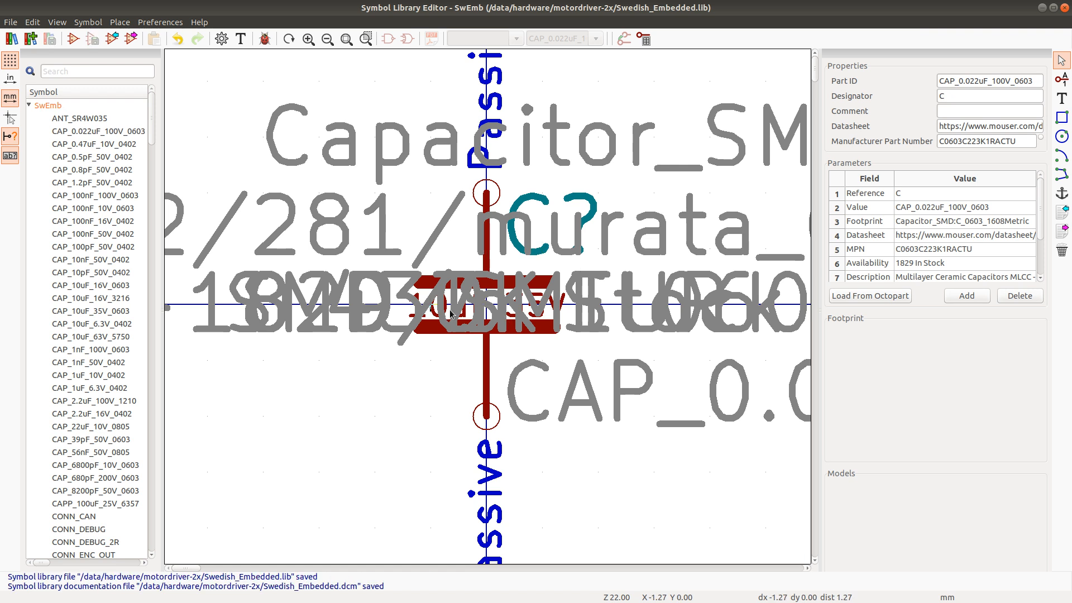
Change the text on the capacitor symbol's body to "0.022uF 100V" and save the library
click(451, 311)
click(504, 334)
key(e)
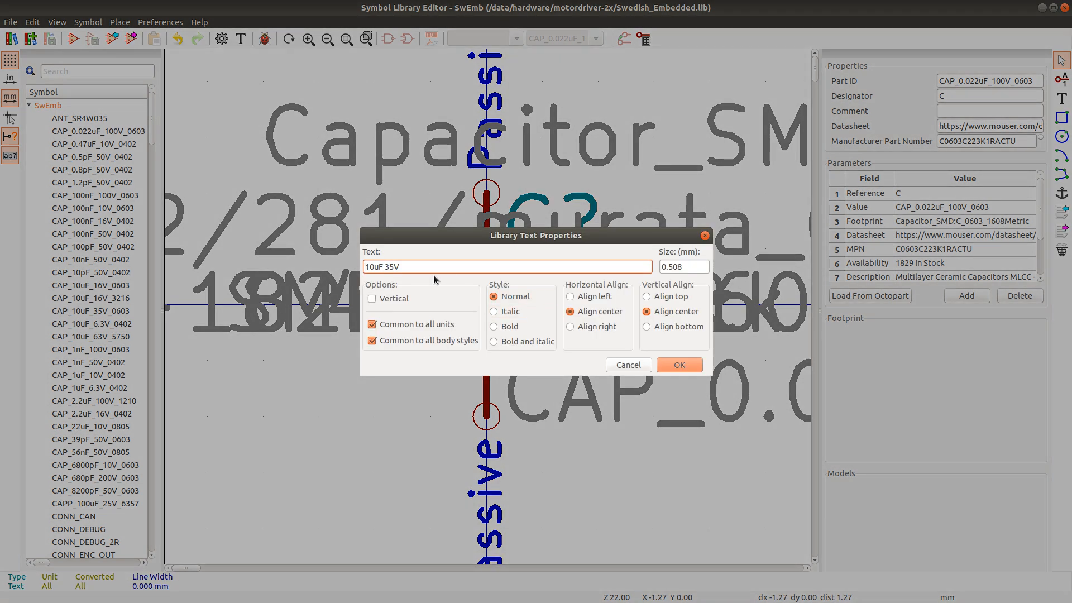
text(0.022uF 100V)
key(Return)
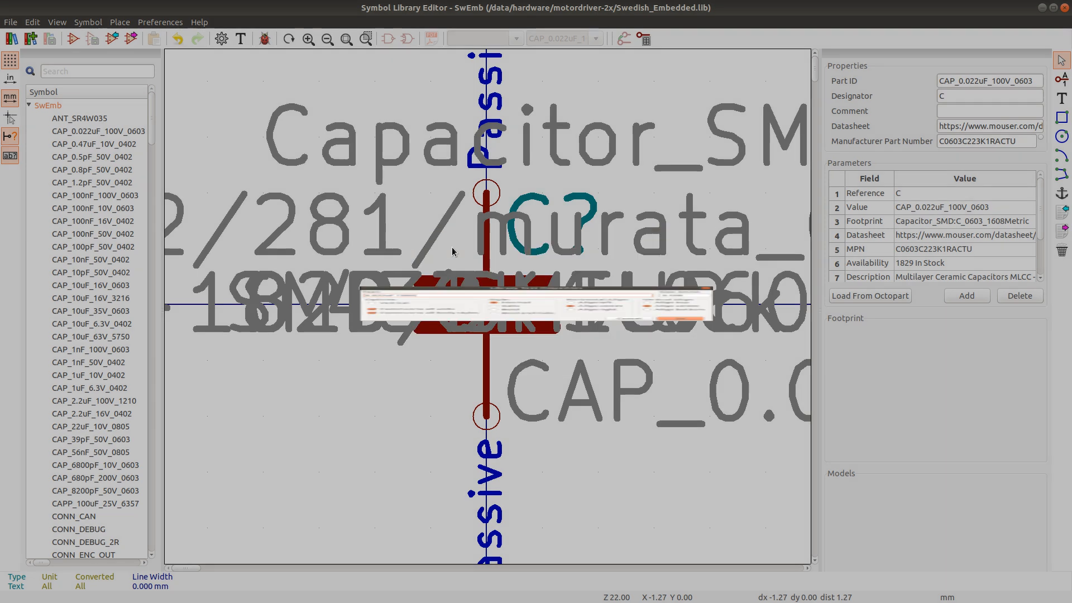
key(ctrl+s)
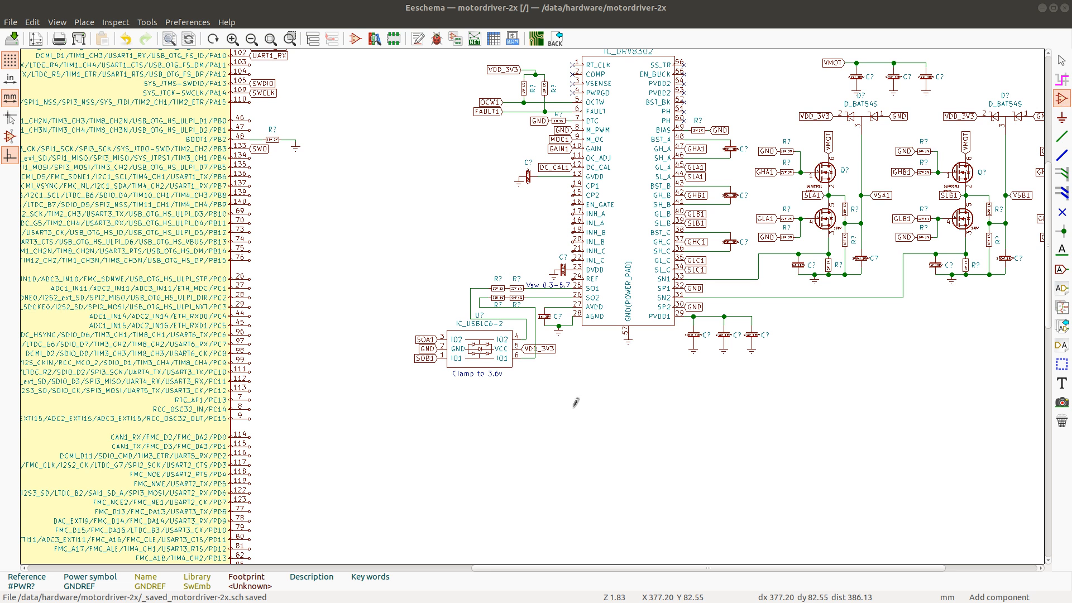
Find the 0.022 uF capacitor CAP_0.022uF_100V_0603, review its fields, and place it rotated a quarter turn at the DRV8302's CP2 pin
click(574, 367)
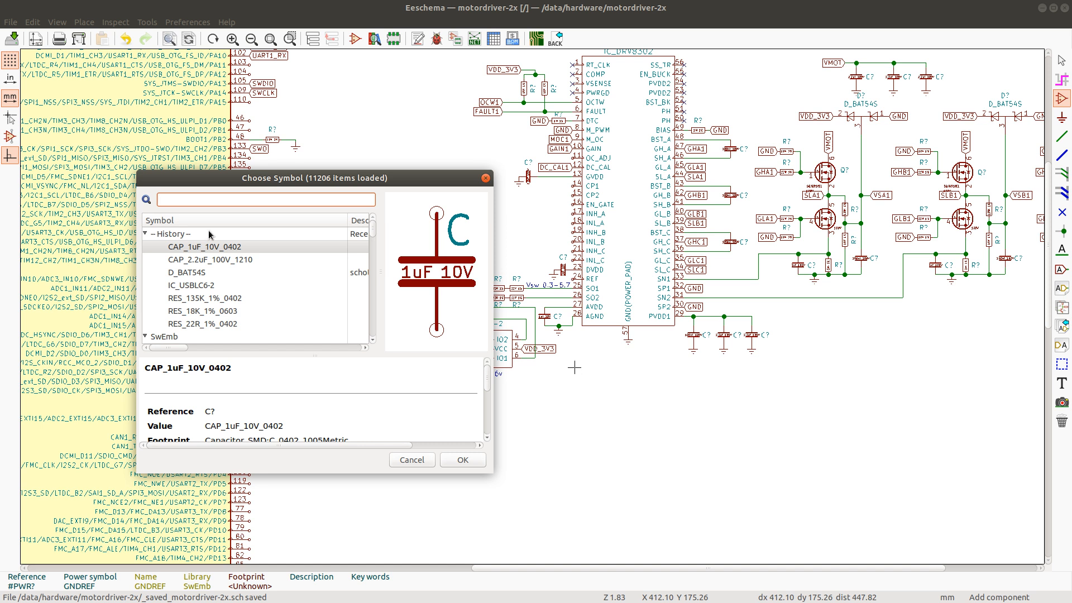
text(0.022)
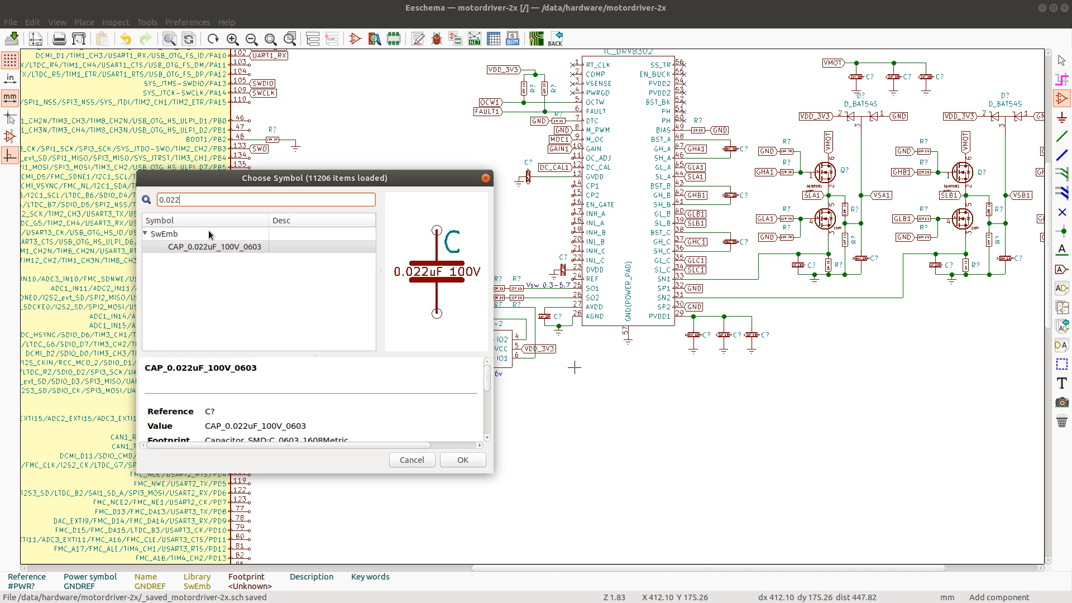
scroll(297, 393, down, 3)
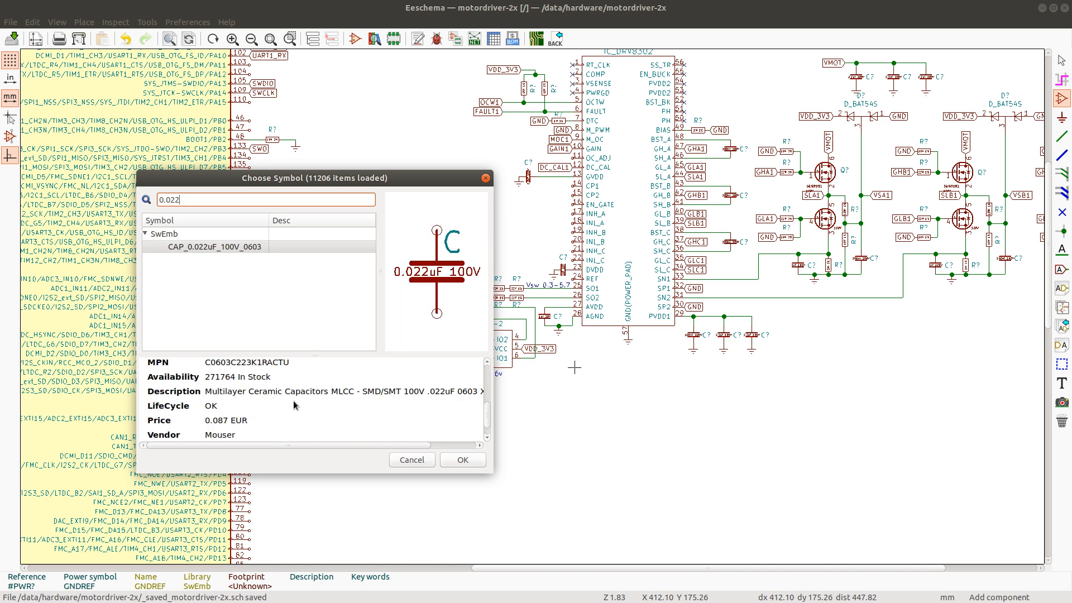
scroll(295, 406, up, 2)
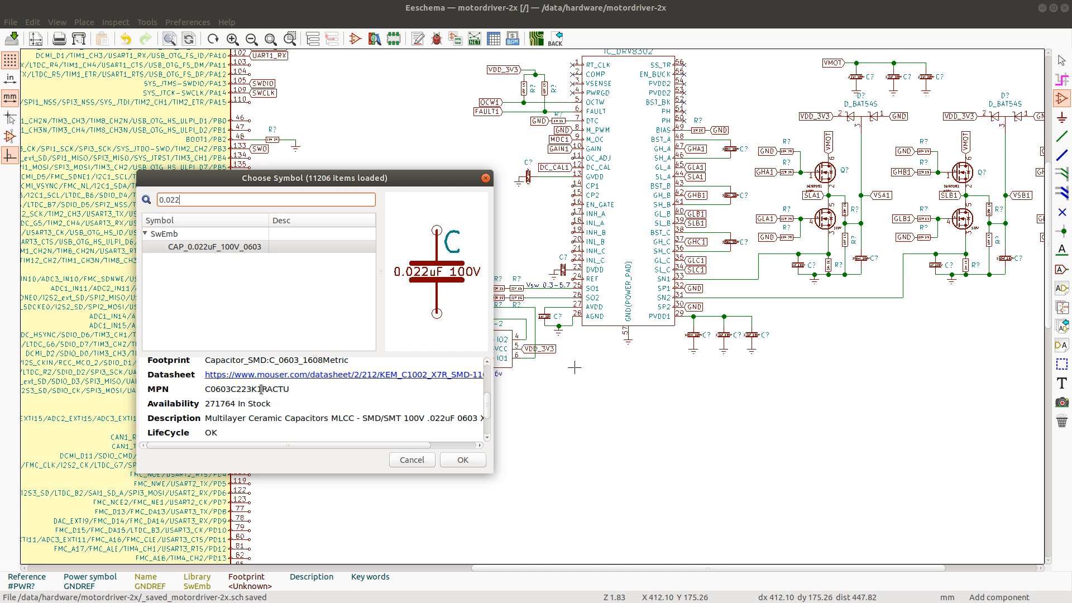
scroll(249, 392, down, 2)
scroll(258, 395, up, 4)
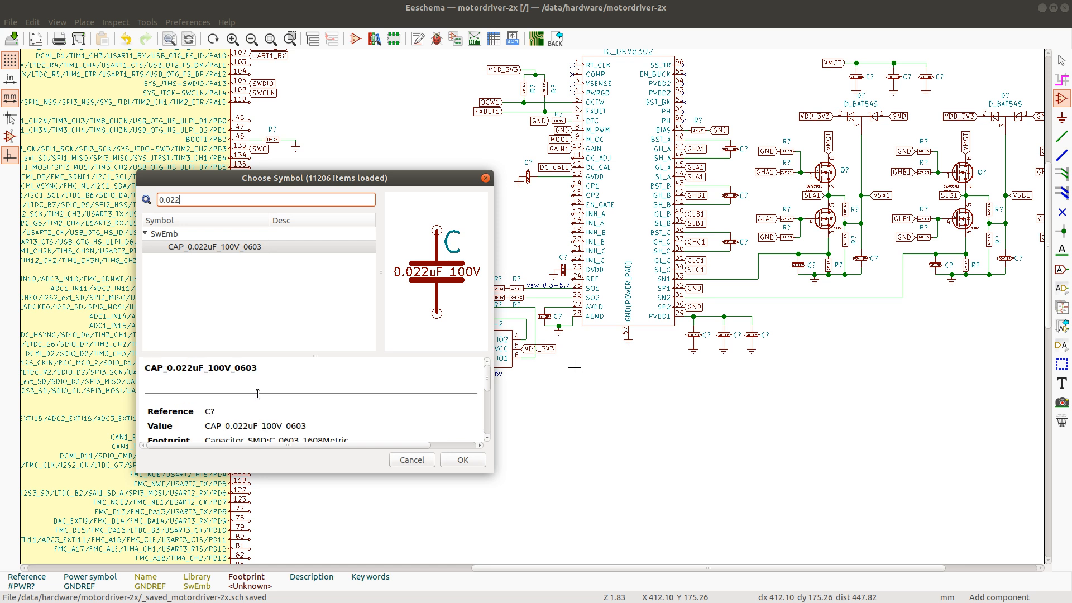
scroll(278, 427, down, 4)
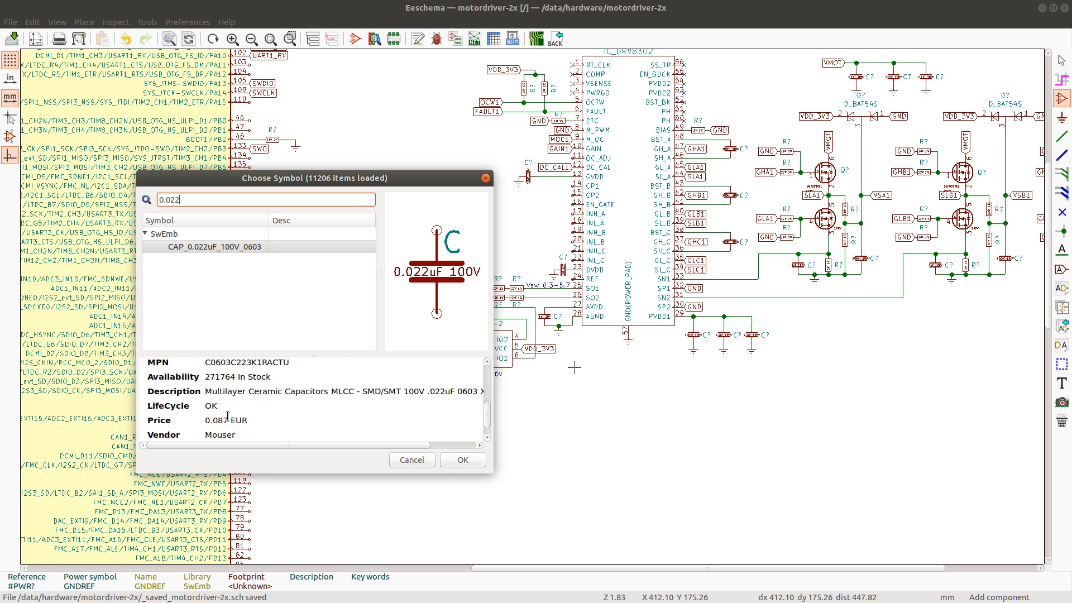
double_click(213, 247)
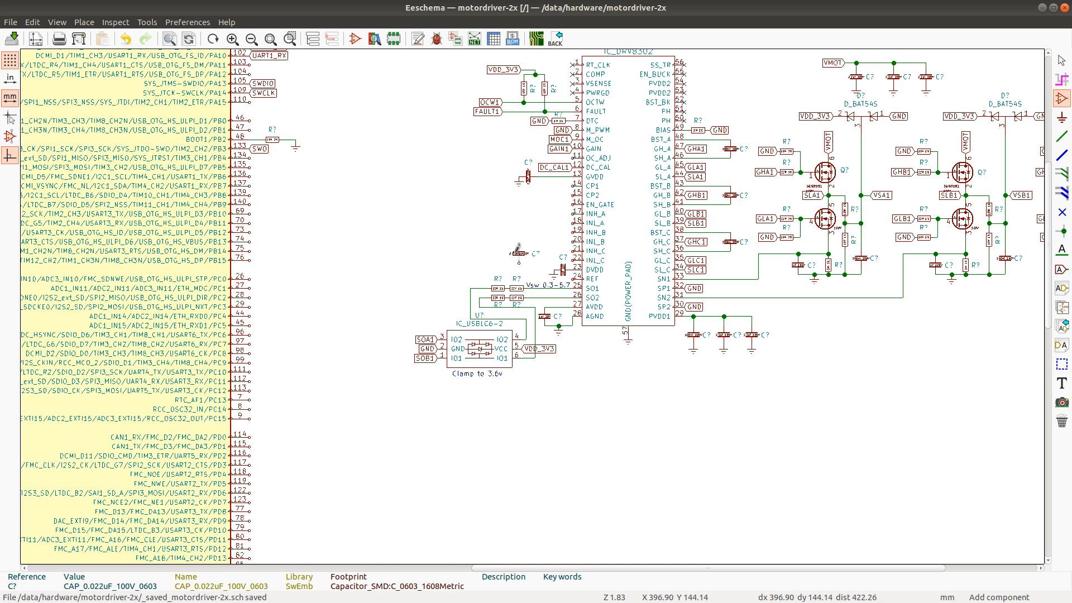
key(r)
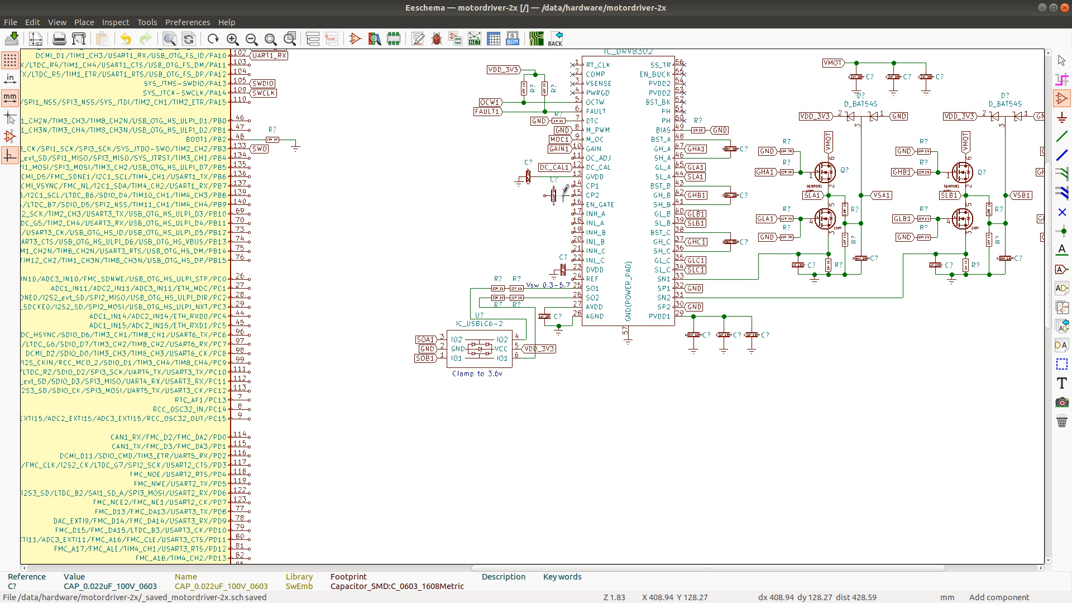
Wire the free end of the 0.022 uF capacitor to the DRV8302's CP1 pin
key(w)
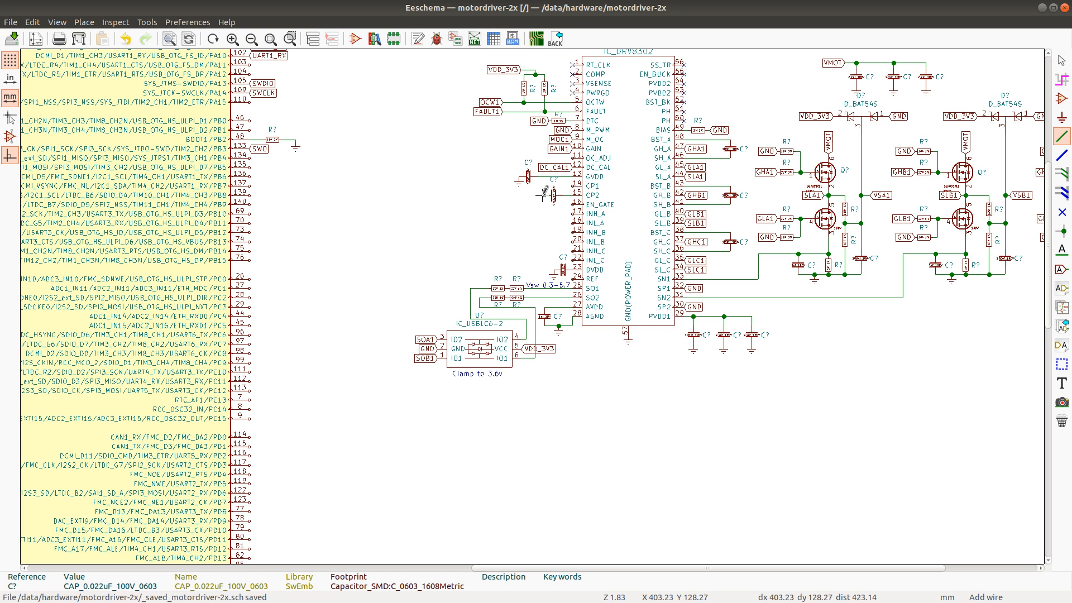
click(551, 194)
click(577, 186)
Switch to Firefox and examine the Typical Application schematic in the DRV8302 datasheet
key(alt+Tab)
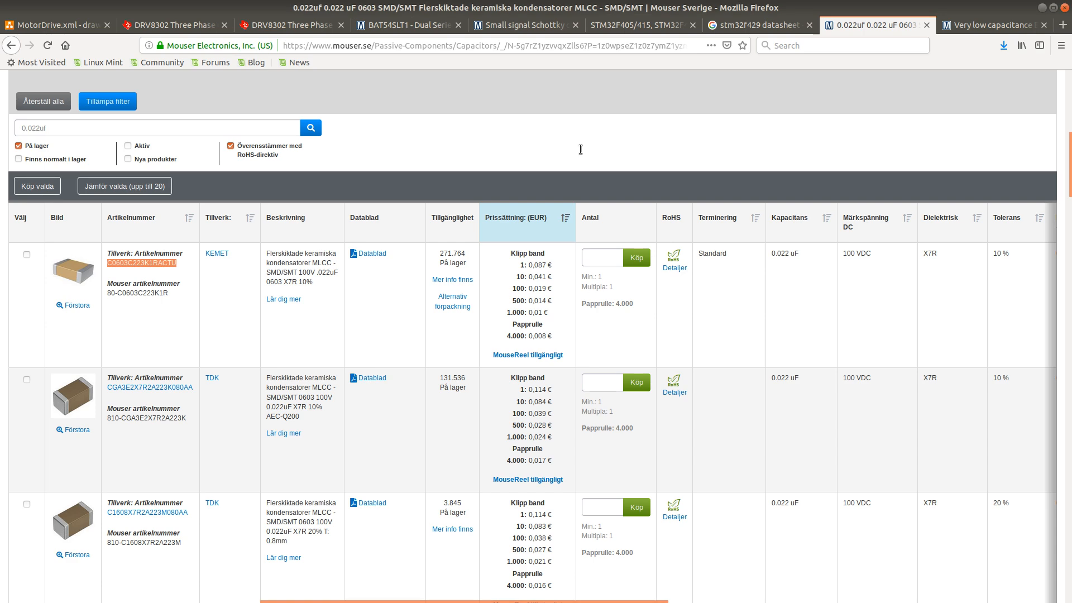
click(389, 25)
click(282, 25)
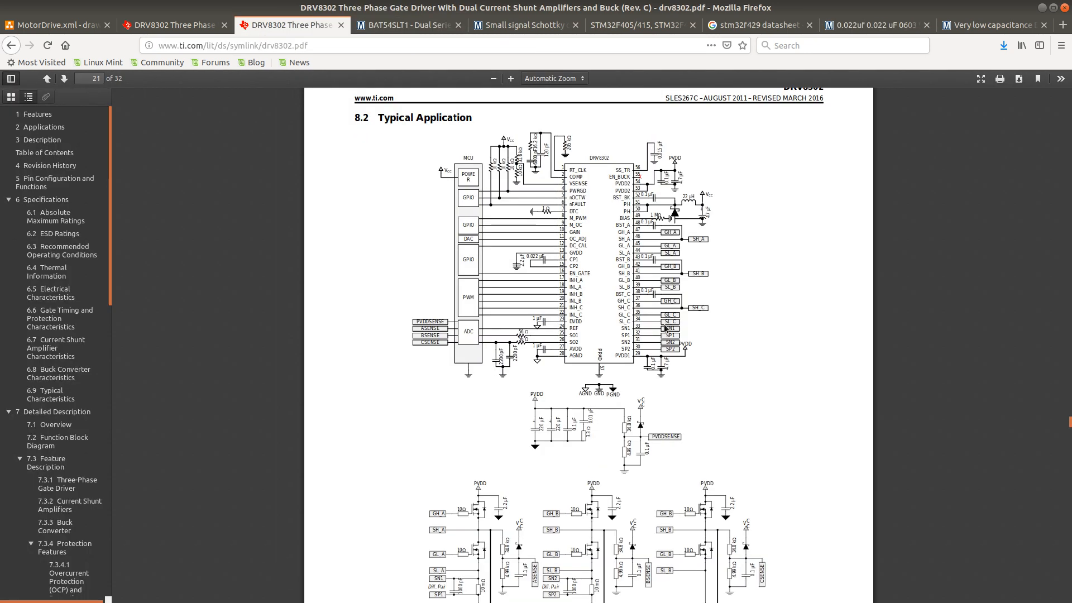
scroll(619, 367, down, 2)
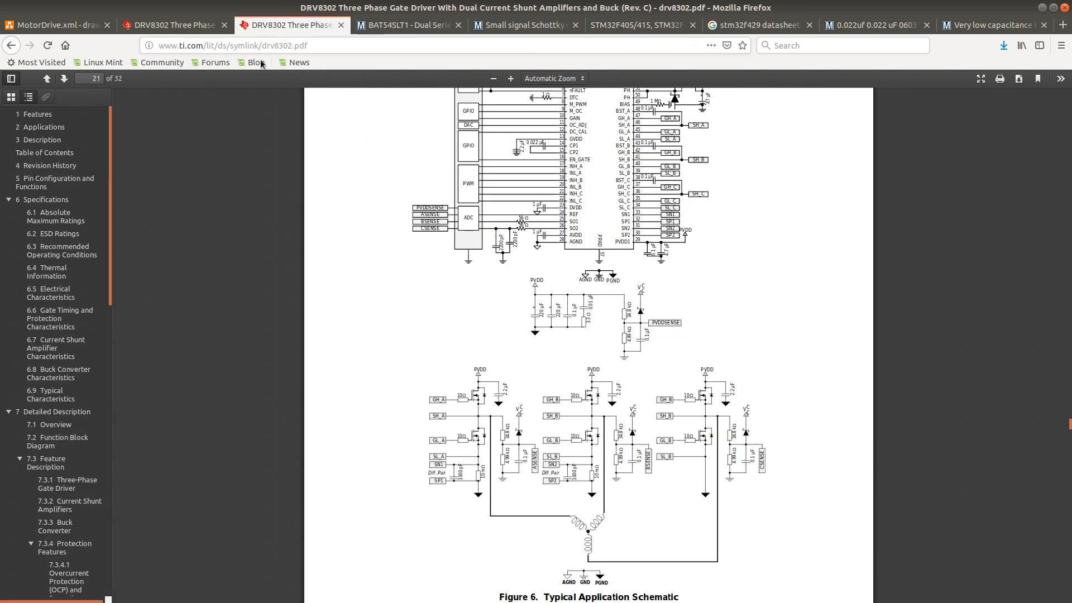
scroll(554, 260, up, 2)
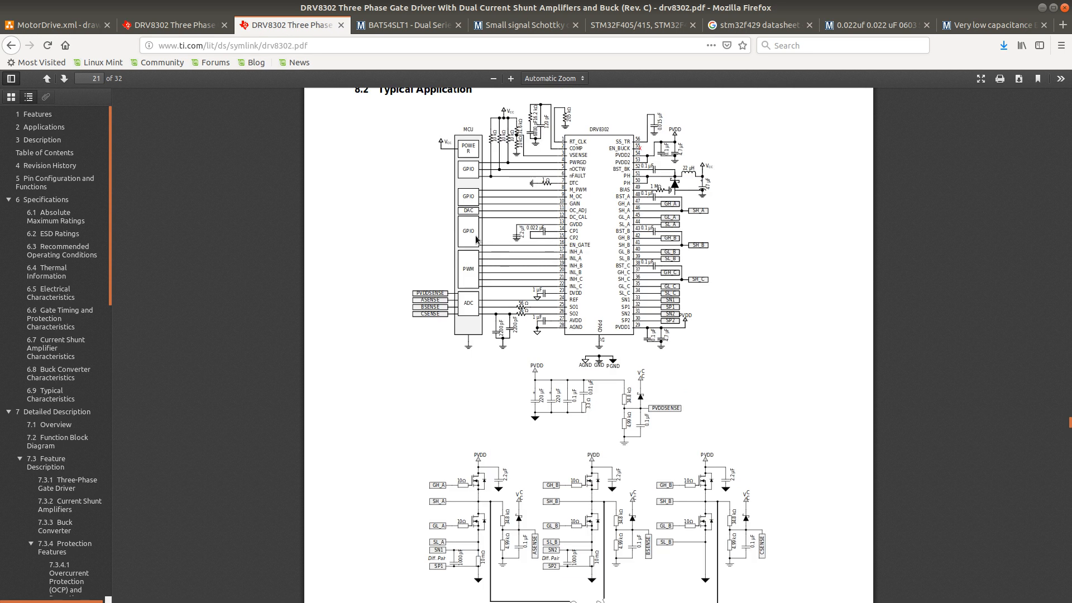
Search the DRV8302 datasheet for EN_GATE and read the section on how the pin works
click(177, 24)
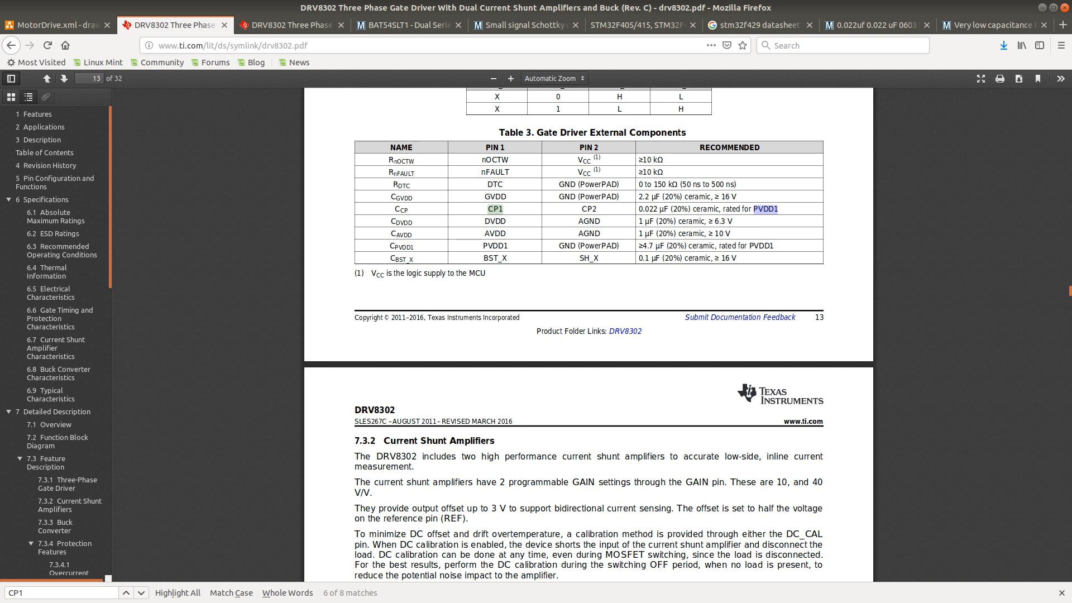
key(ctrl+f)
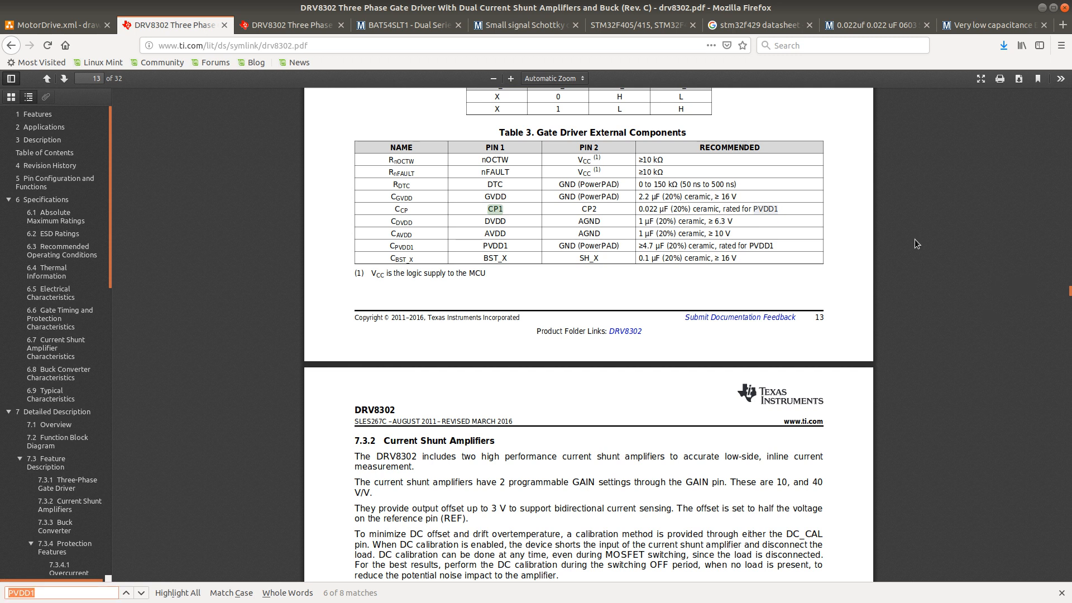
text(EN_GATE)
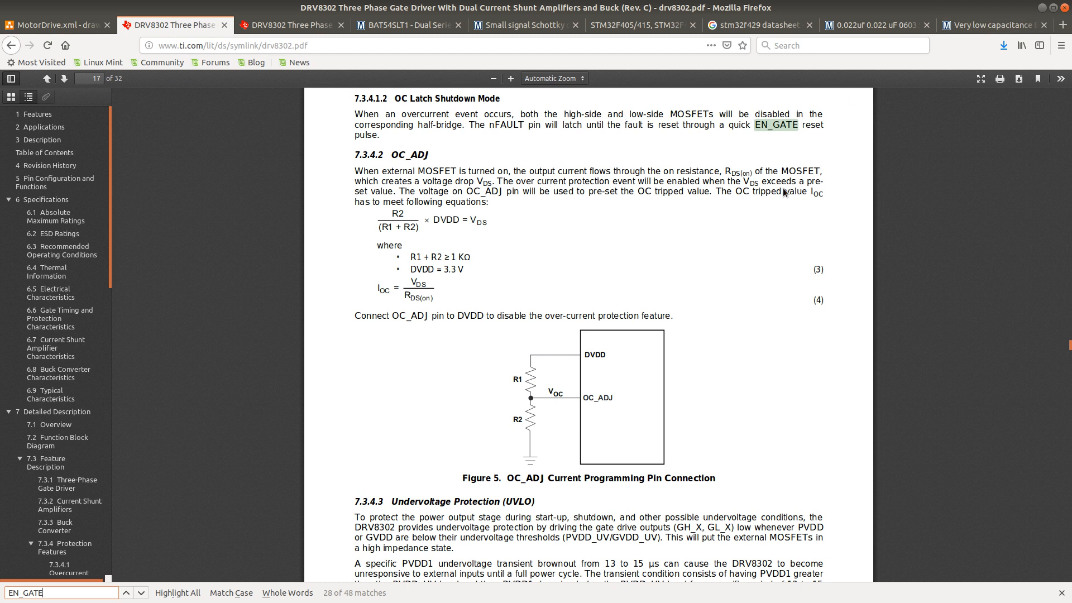
key(Return)
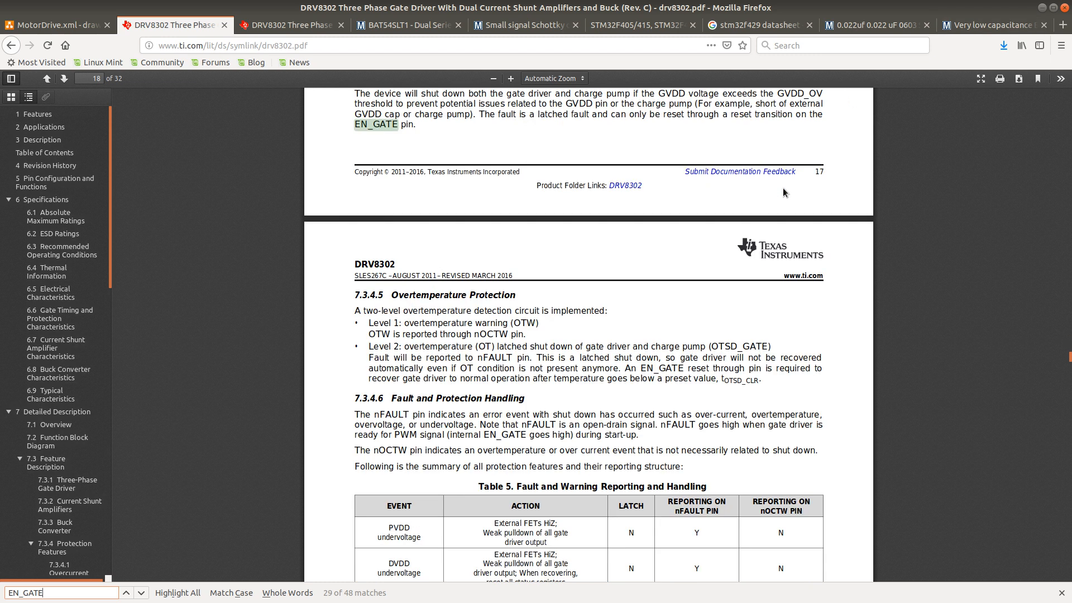
key(Return)
key(Return)
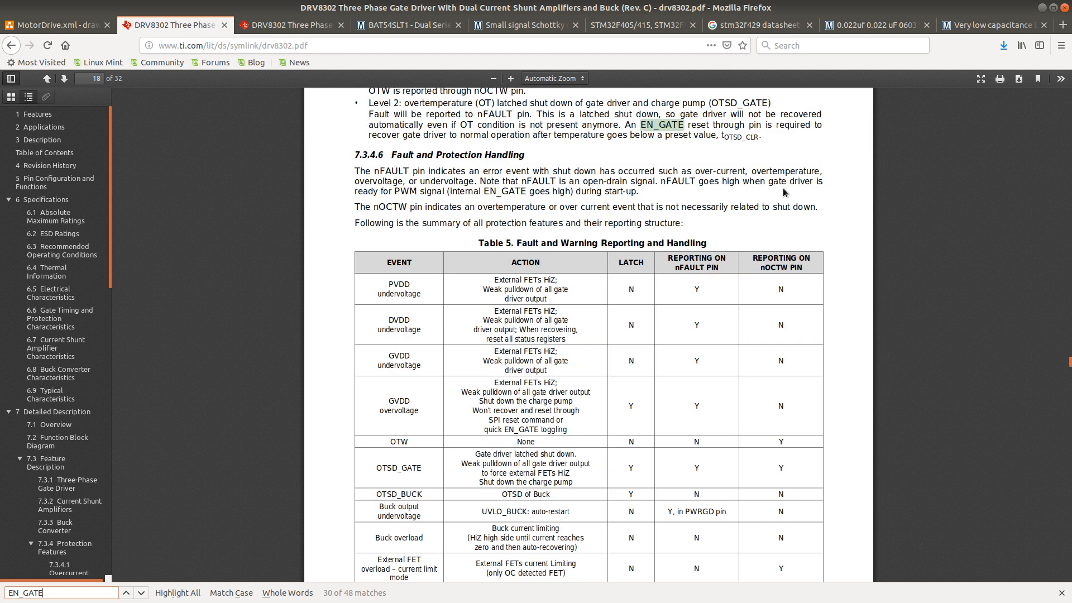
key(Return)
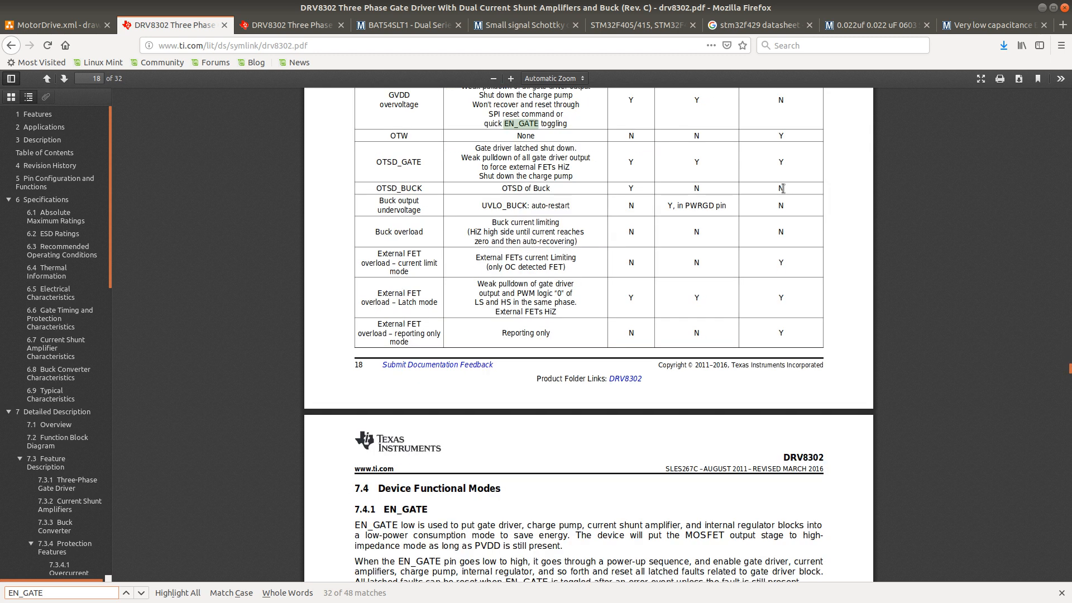
key(Return)
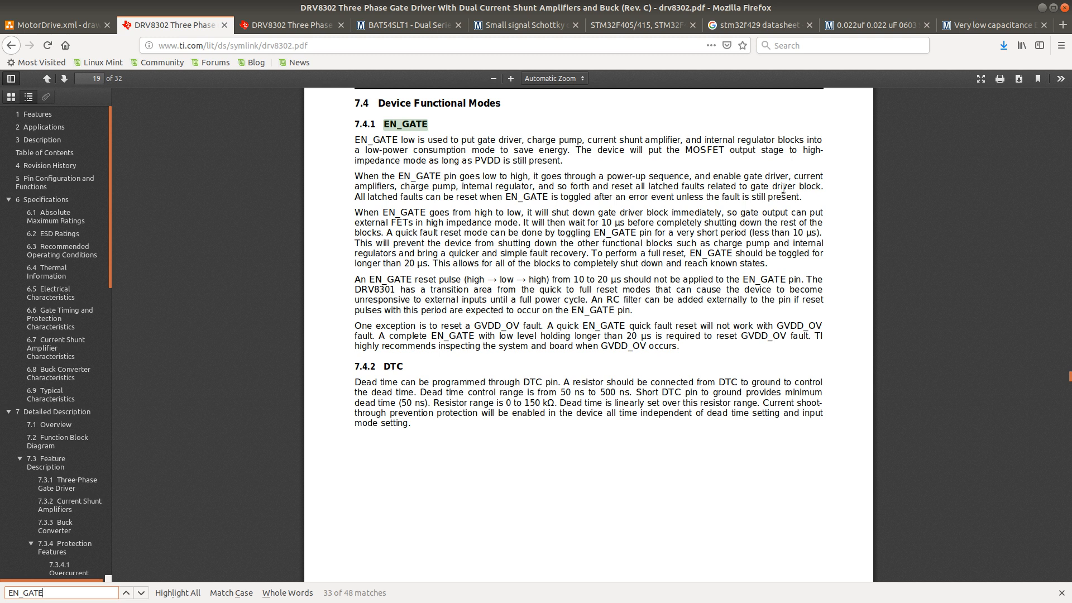
key(Return)
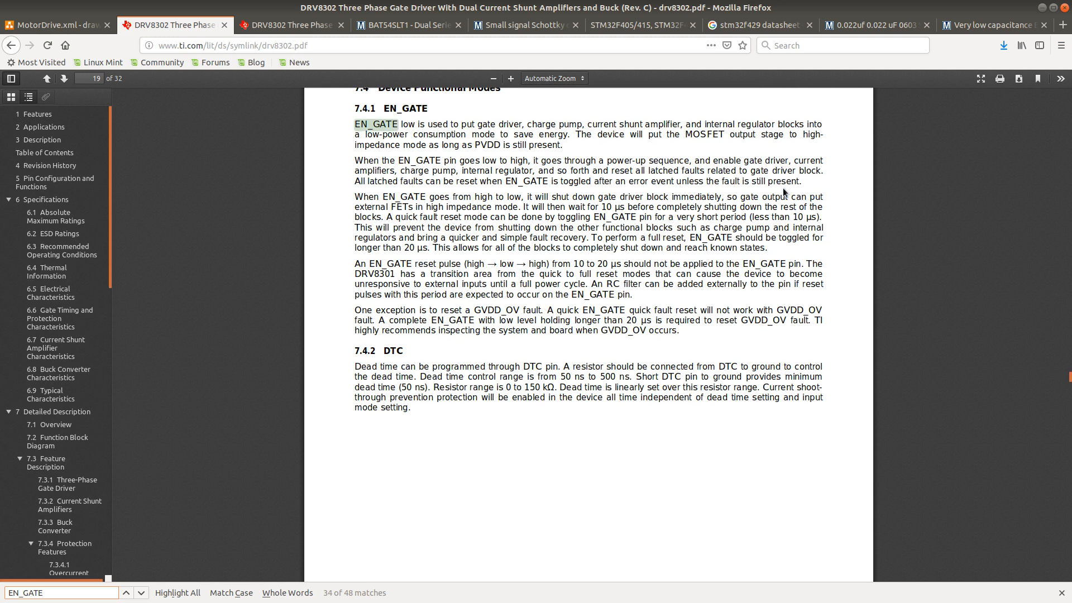
key(Return)
key(Return)
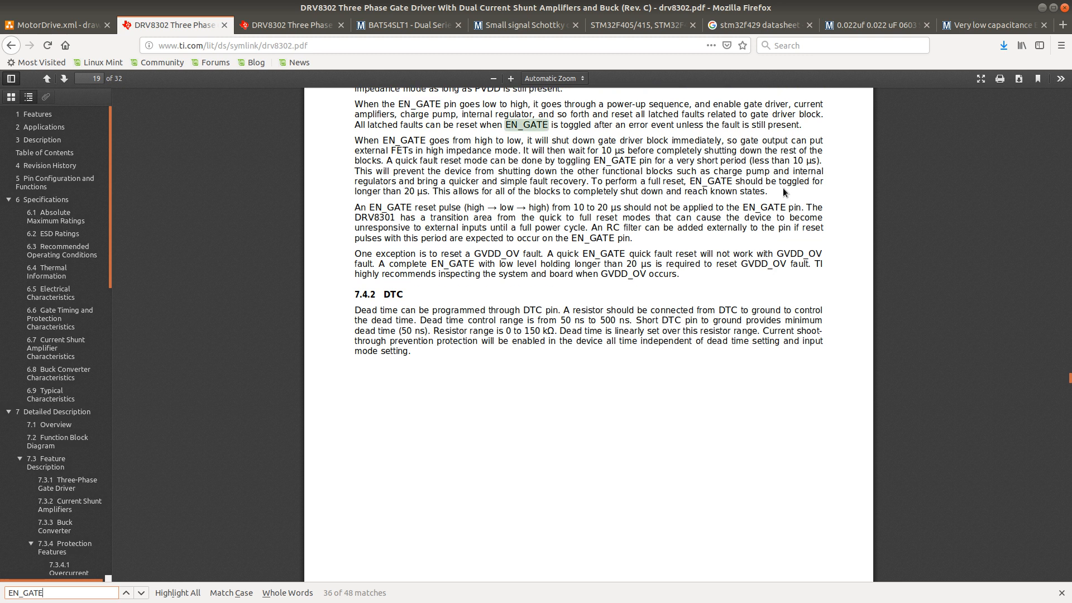
key(Return)
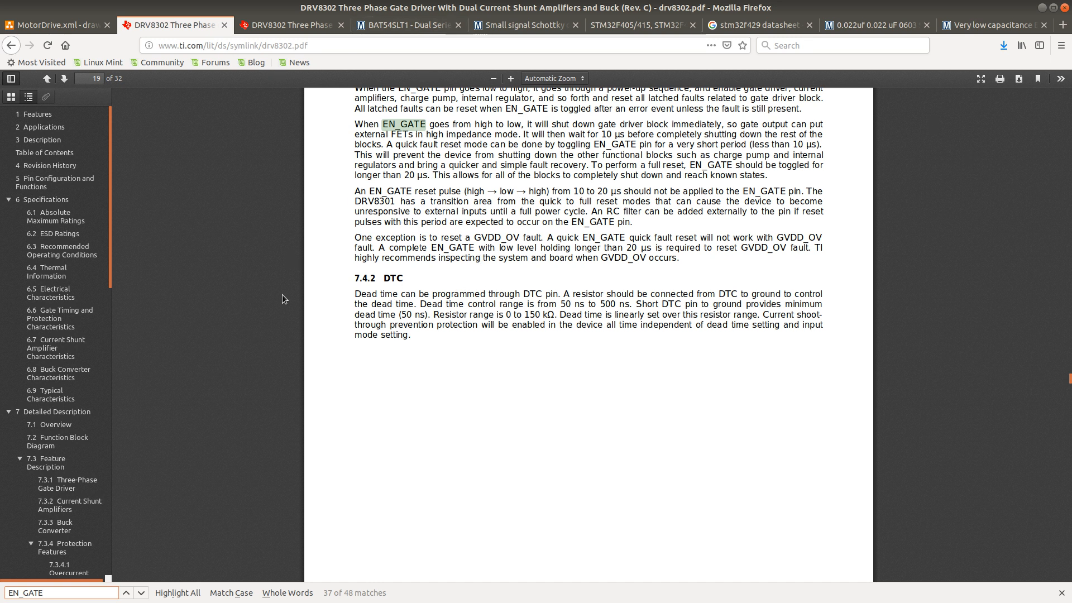
scroll(703, 359, down, 1)
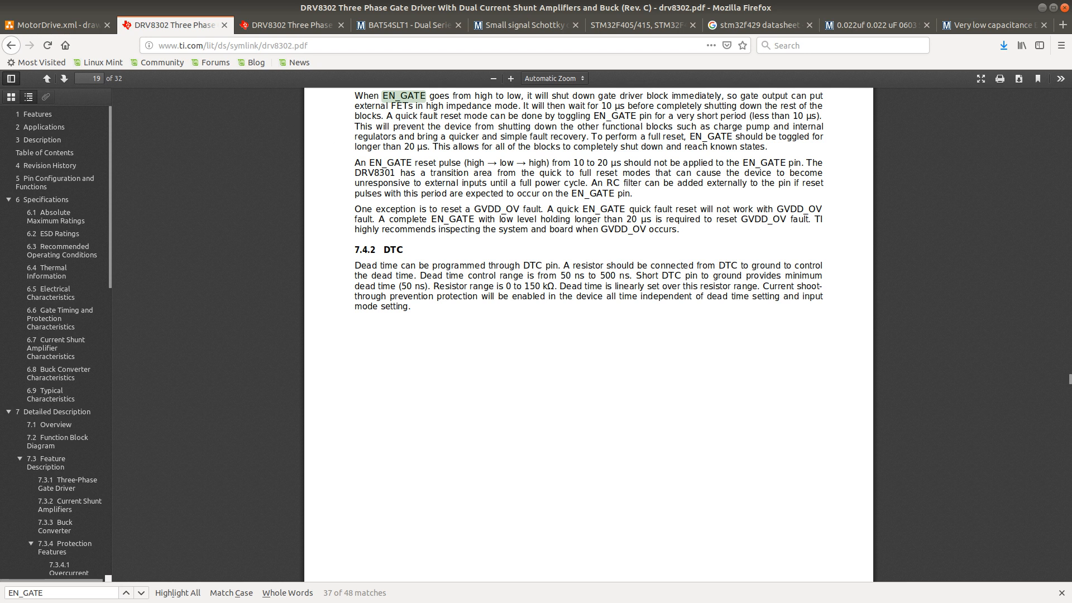
Return to Eeschema, copy the DC_CAL1 global label to the DRV8302's EN_GATE pin and rename the copy EN_GATE1
key(alt+Tab)
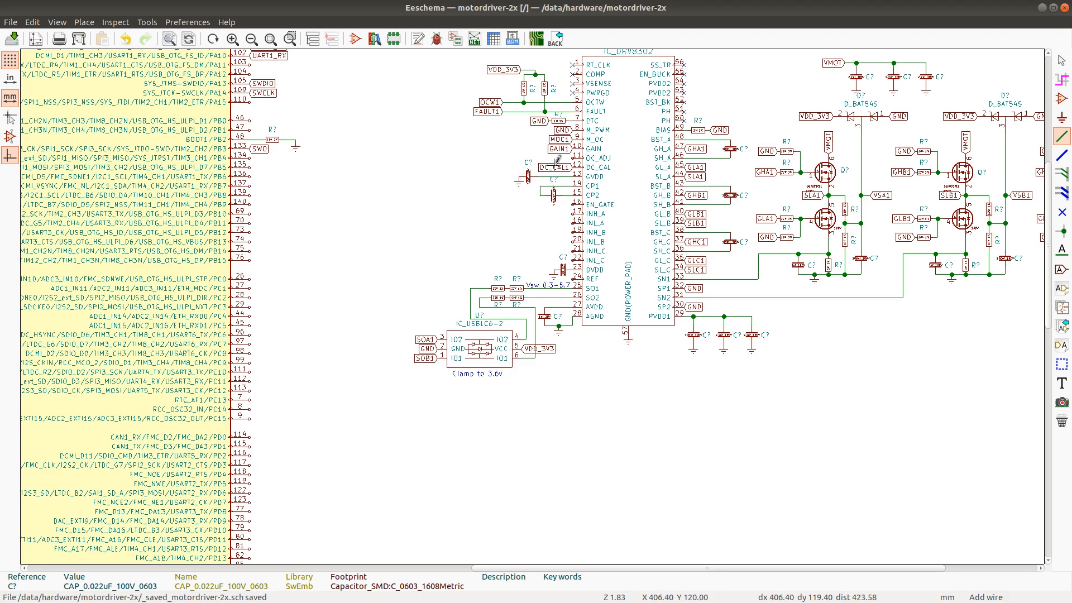
key(c)
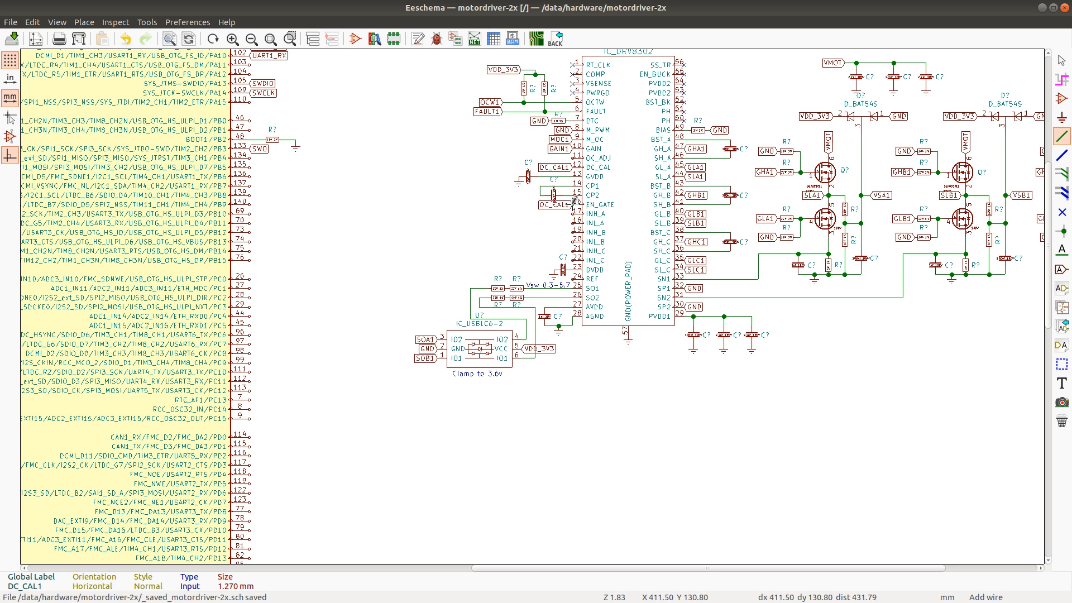
click(558, 206)
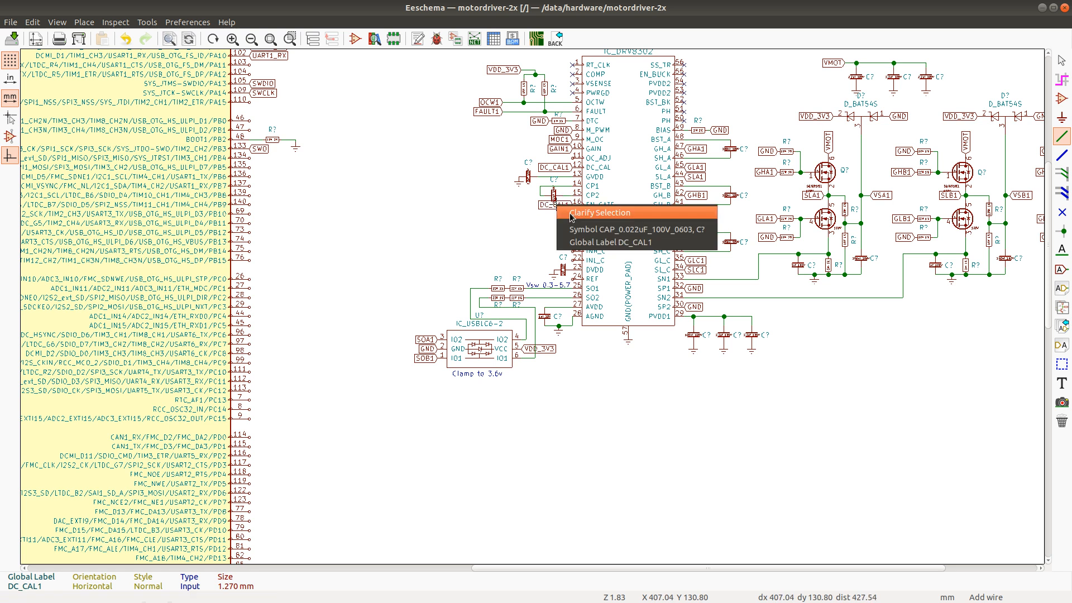
click(608, 242)
text(E)
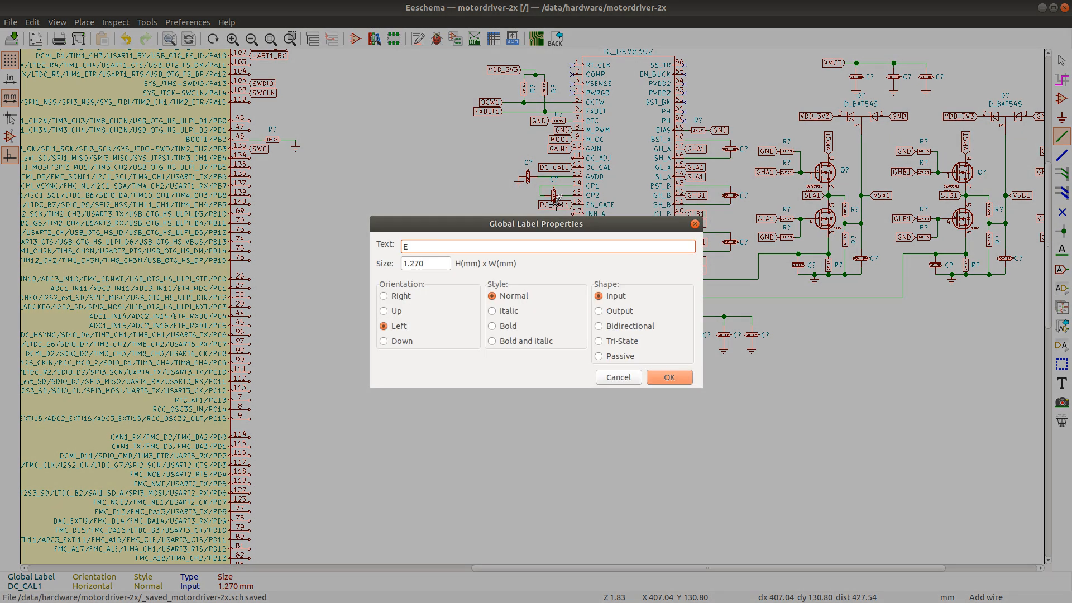
text(N_GATE1)
key(Return)
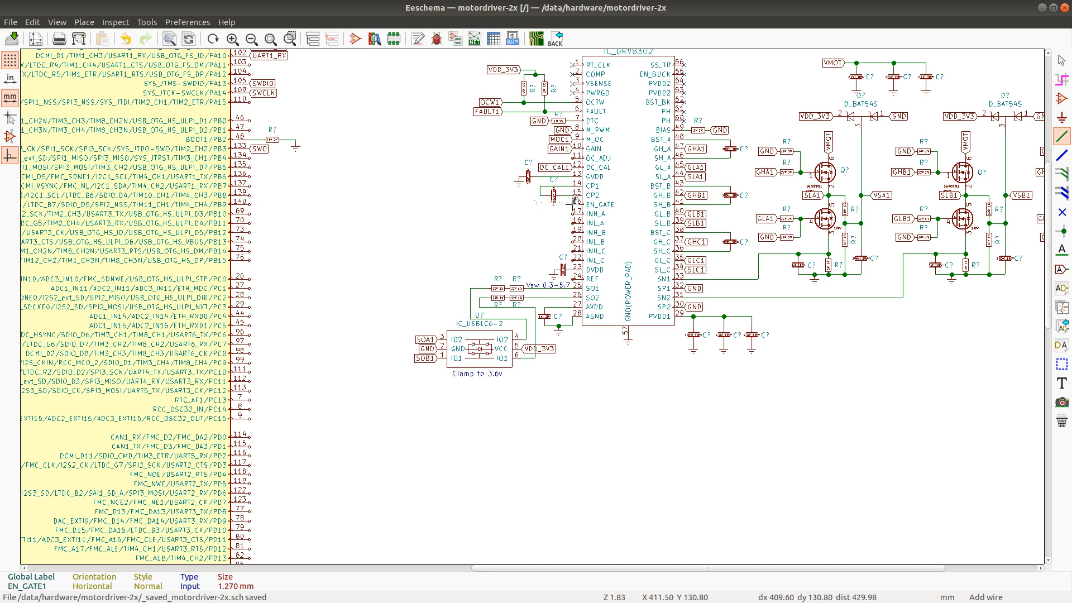
Place a copy of the EN_GATE1 global label at the INH_A pin and rename it INHA1
click(576, 203)
key(e)
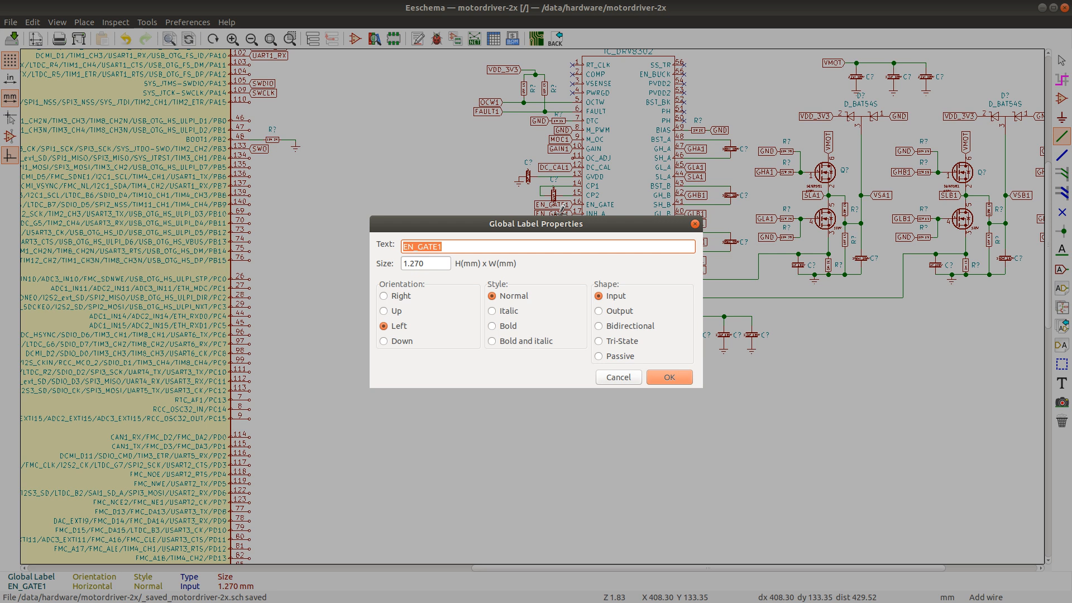
text(INHA1)
key(Return)
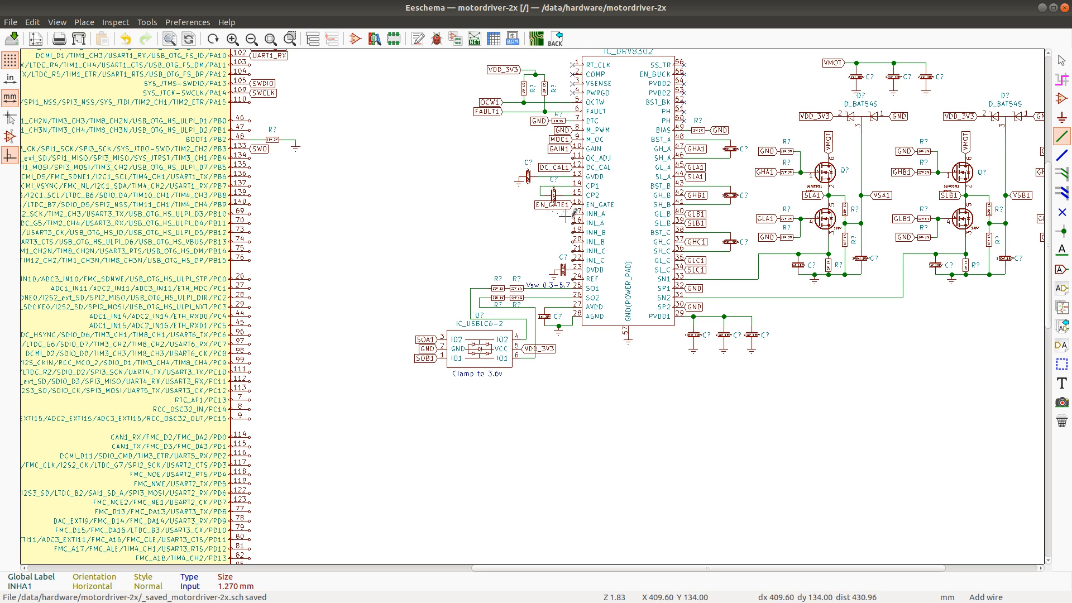
Copy the INHA1 global label onto the INL_A, INH_B, INL_B, INH_C and INL_C pins
key(c)
click(573, 223)
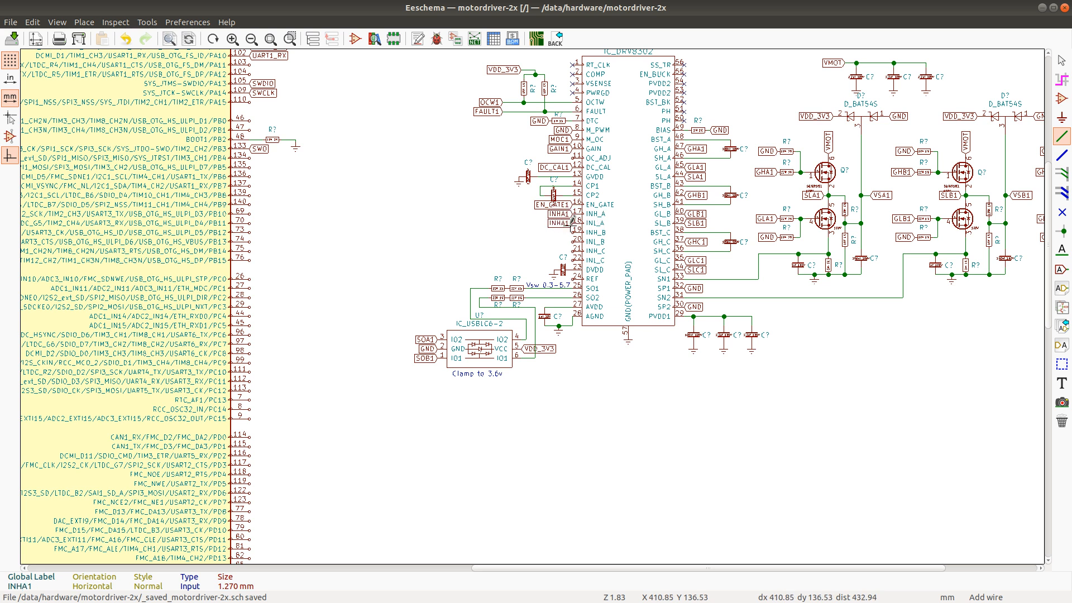
key(c)
click(575, 230)
key(c)
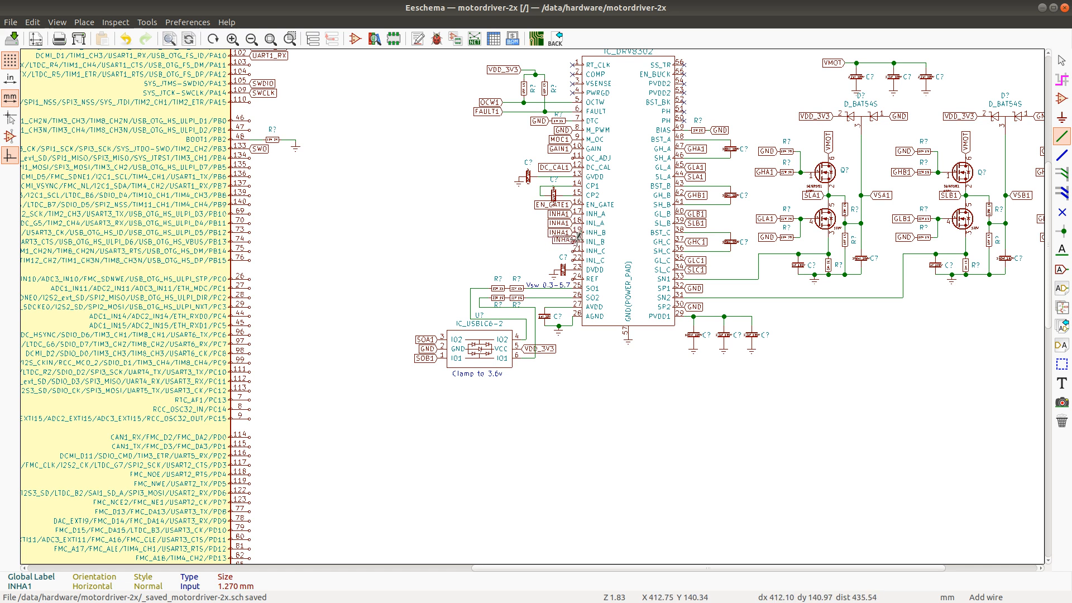
click(576, 240)
key(c)
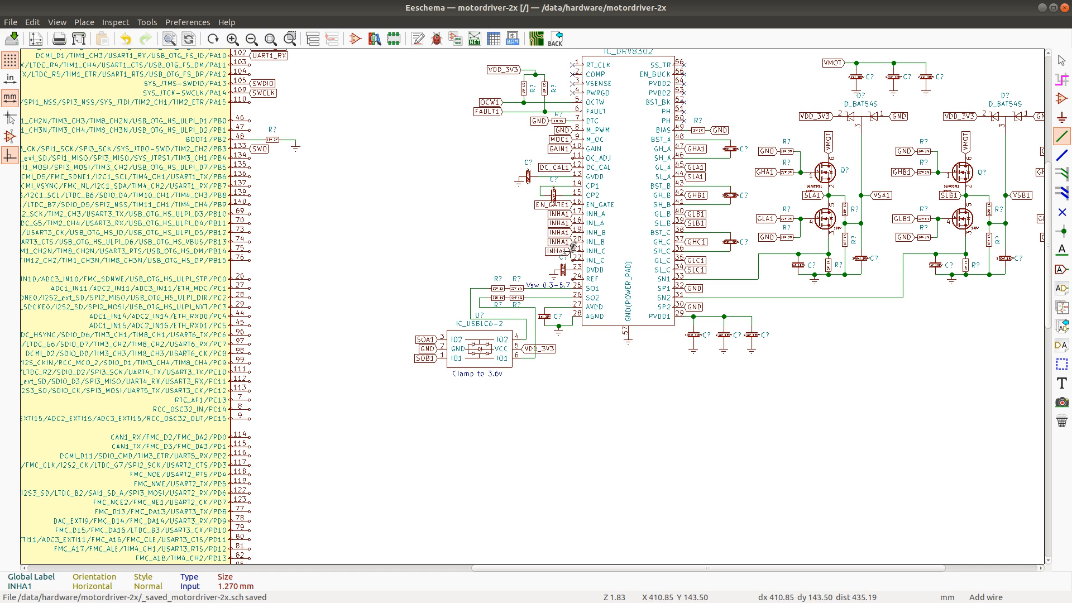
click(575, 249)
key(c)
click(574, 259)
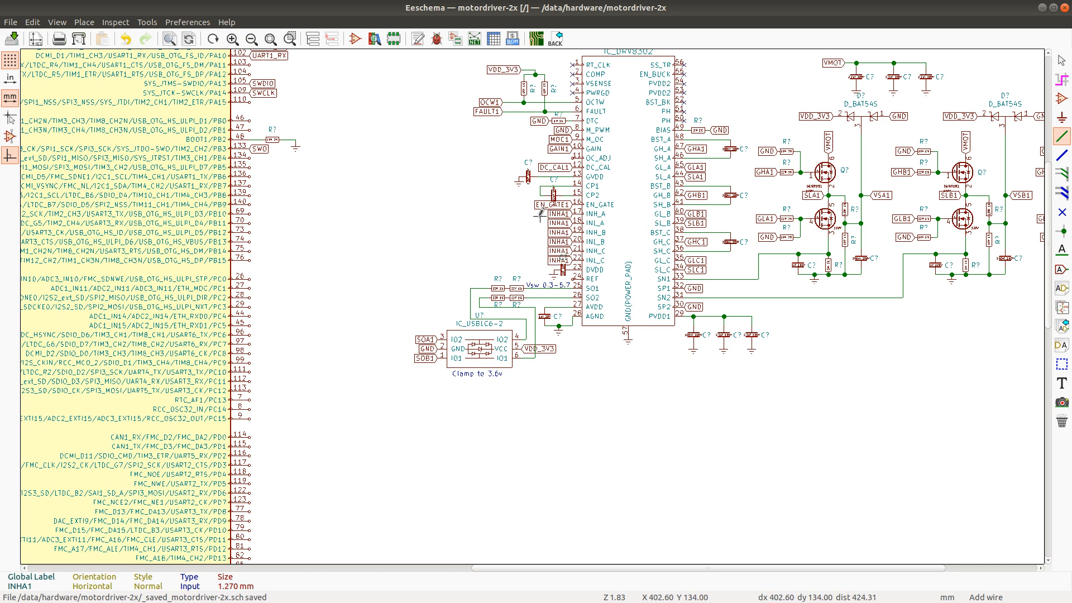
Move the six INHA1 labels away from the DRV8302 and wire each one to its pin from INH_A to INL_C
drag(539, 214, 556, 263)
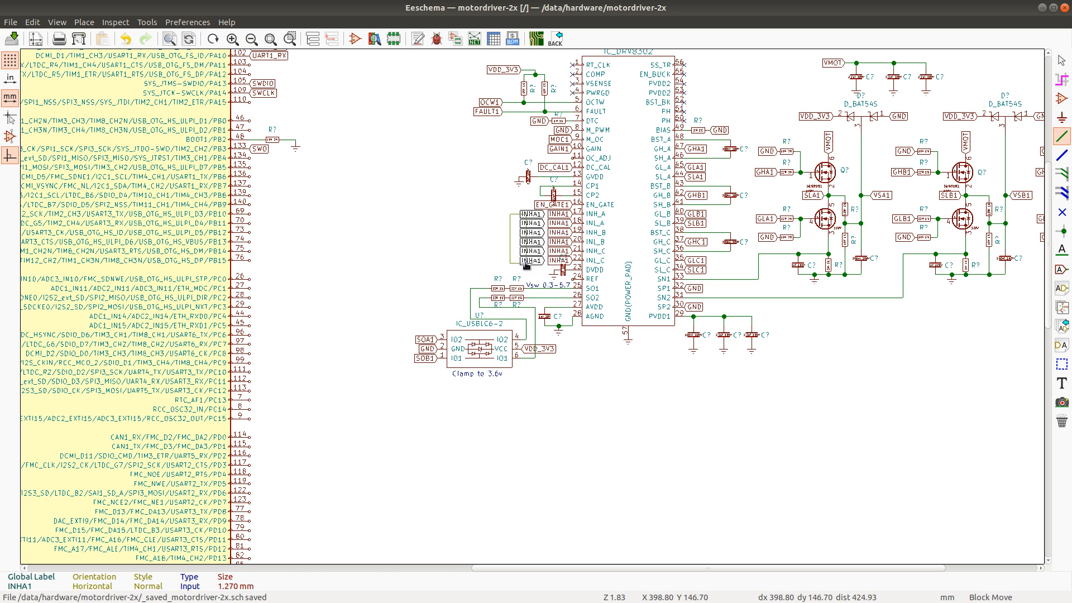
click(526, 266)
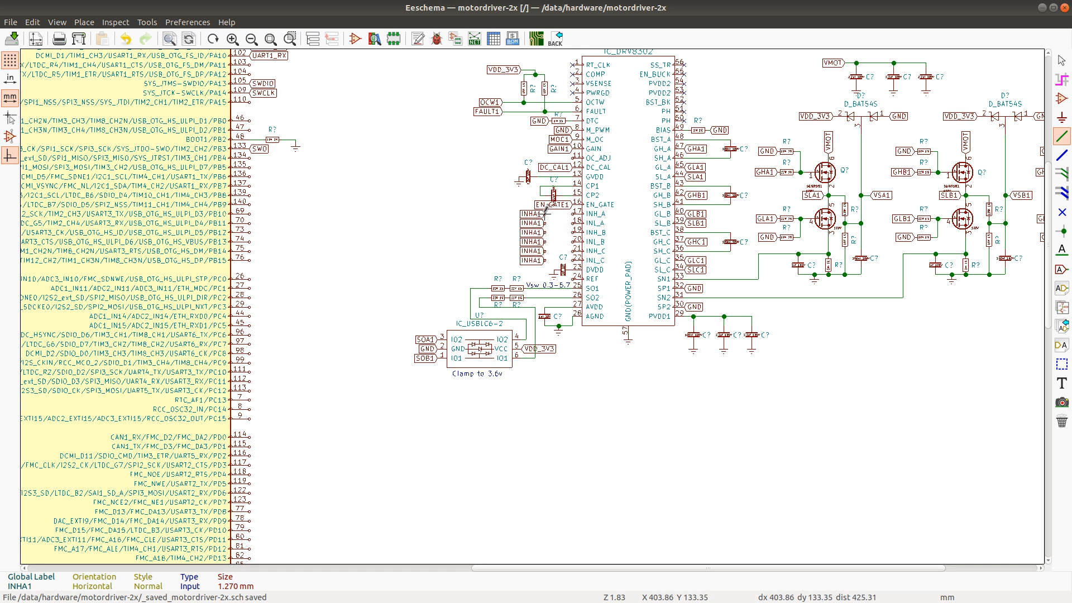
key(w)
click(575, 223)
click(544, 223)
click(545, 233)
click(574, 232)
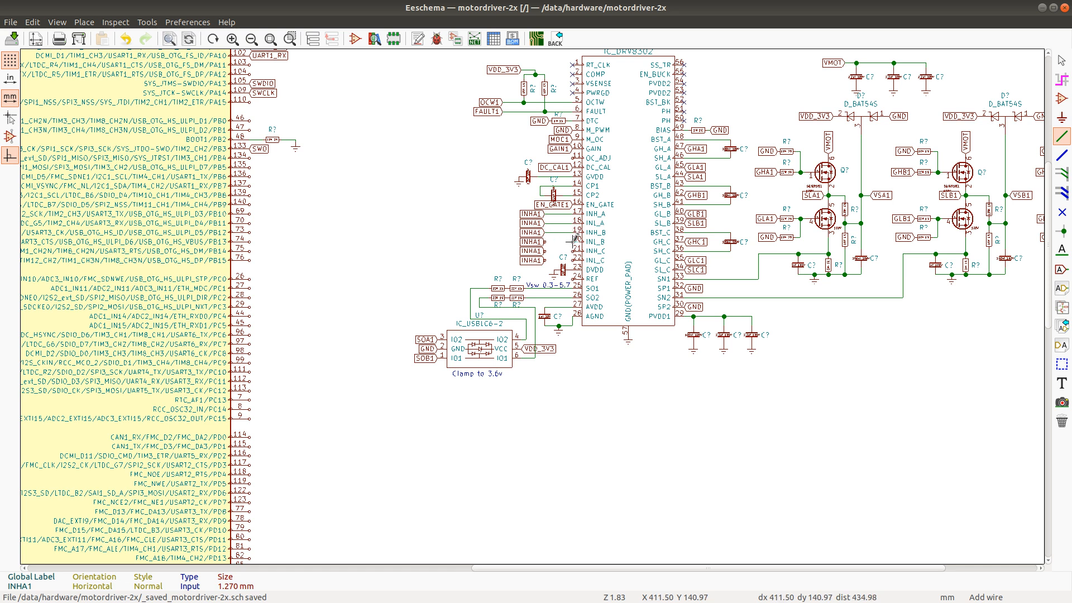
click(545, 242)
click(574, 242)
click(545, 250)
click(573, 260)
Rename the global labels wired to the INL_A and INH_B pins as INLA1 and INHB1
text(eINLA1)
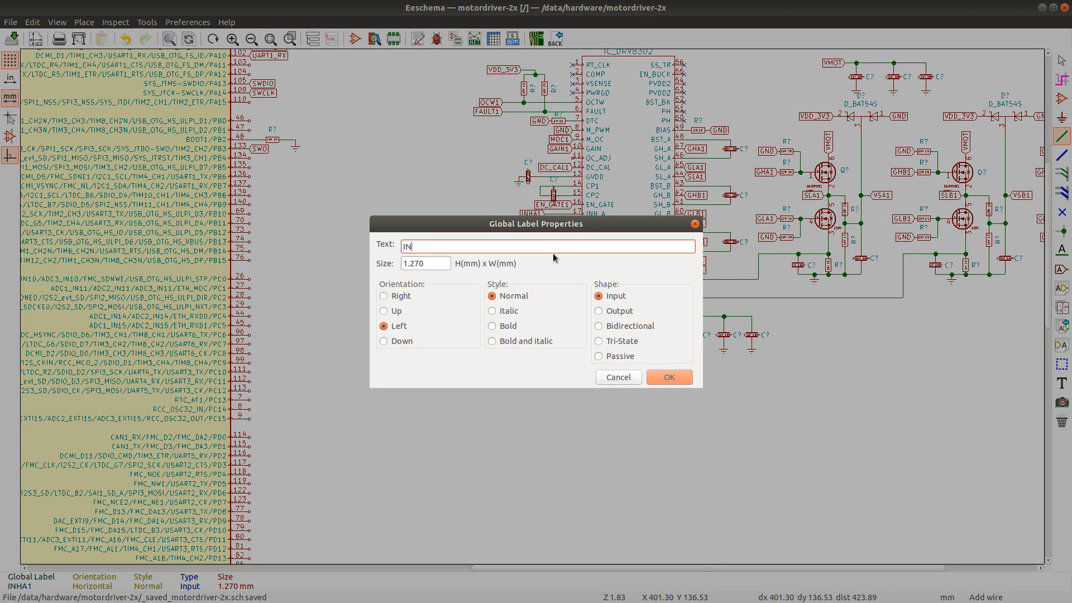
key(Return)
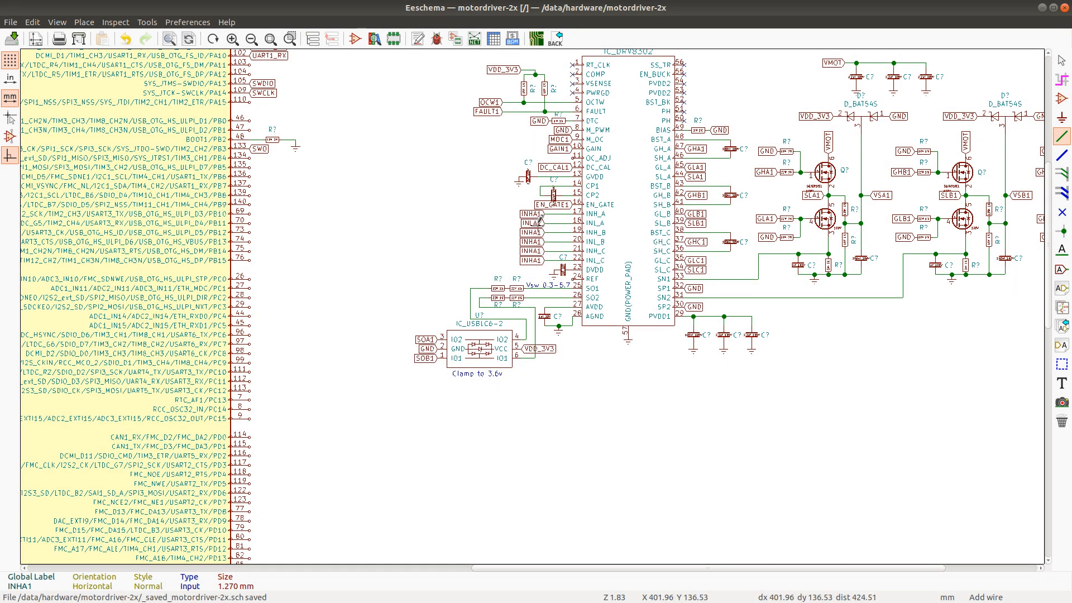
right_click(525, 232)
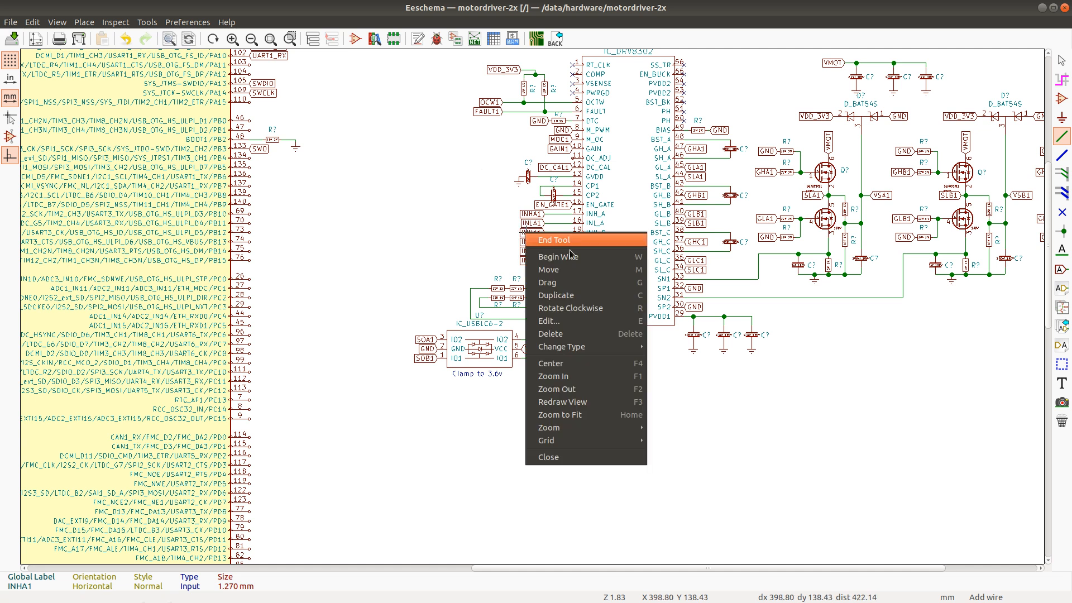
click(517, 239)
text(e)
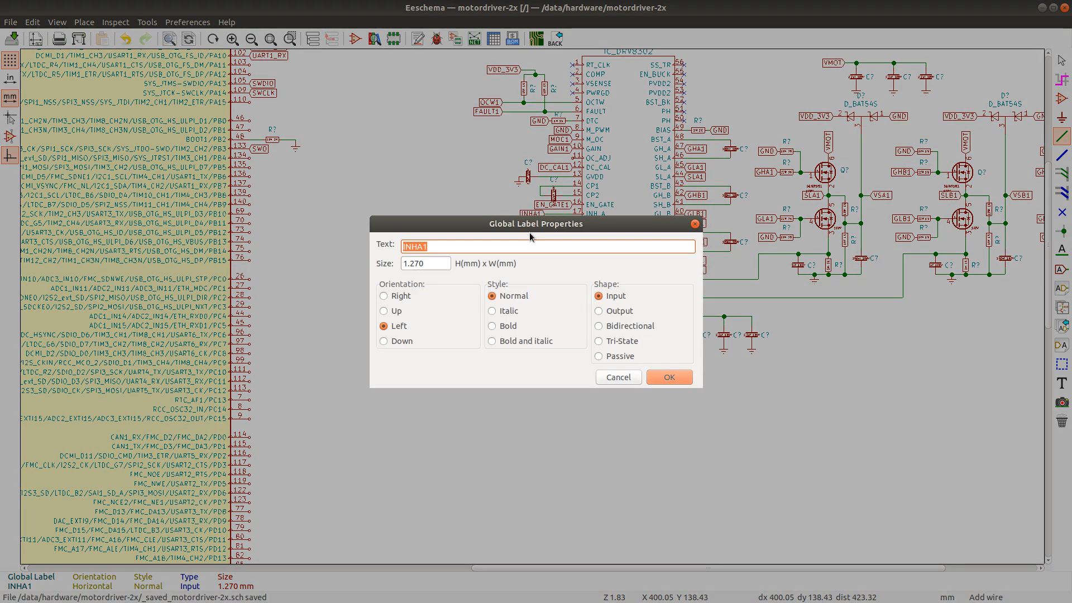
text(INHB1)
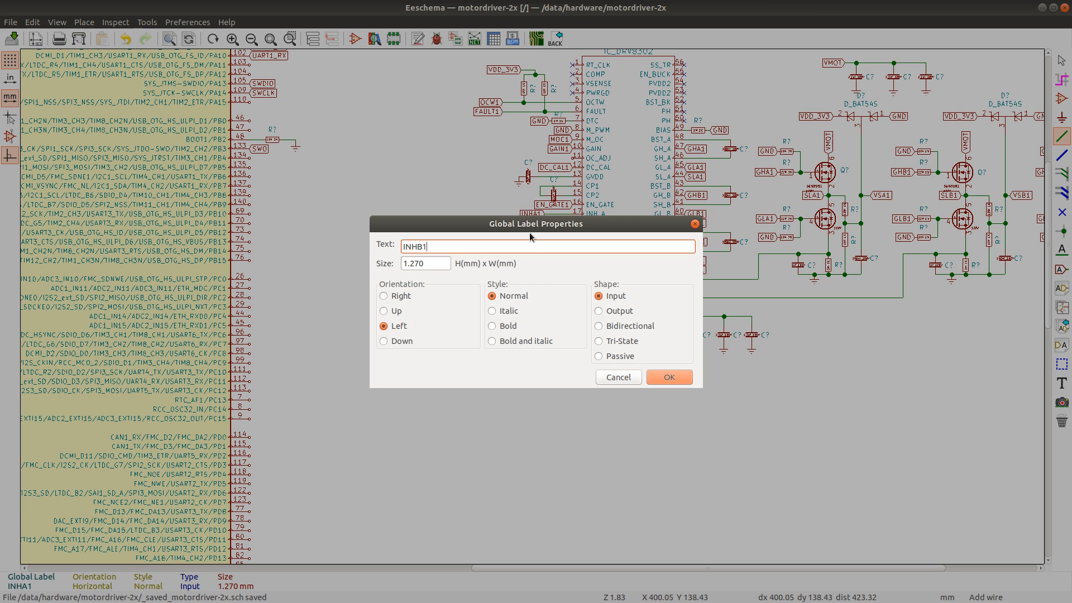
key(Return)
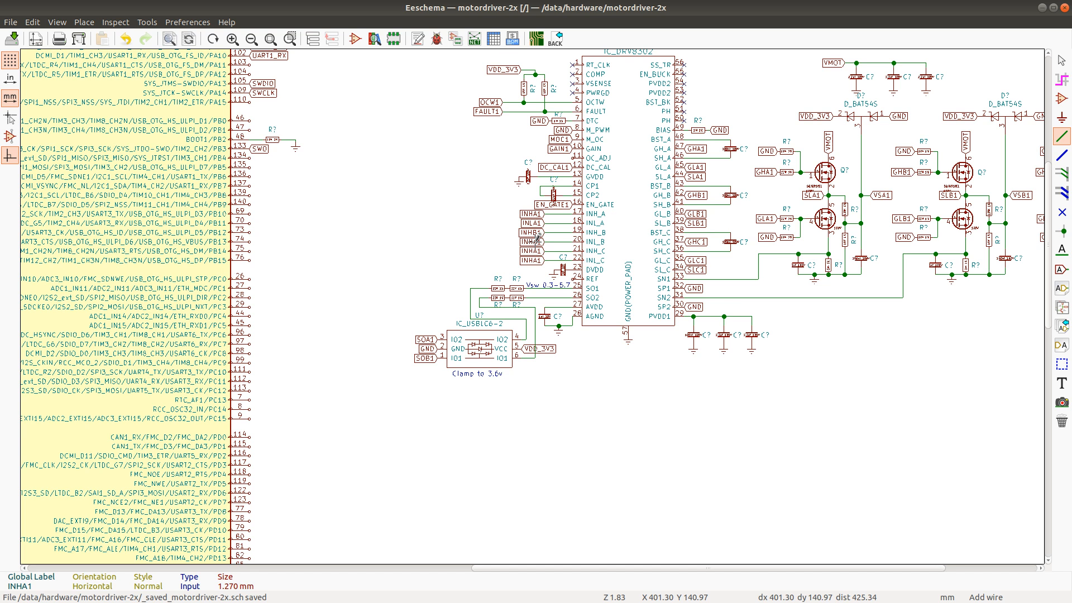
Rename the global labels wired to the INL_B, INH_C and INL_C pins as INLB1, INHC1 and INLC1
double_click(537, 242)
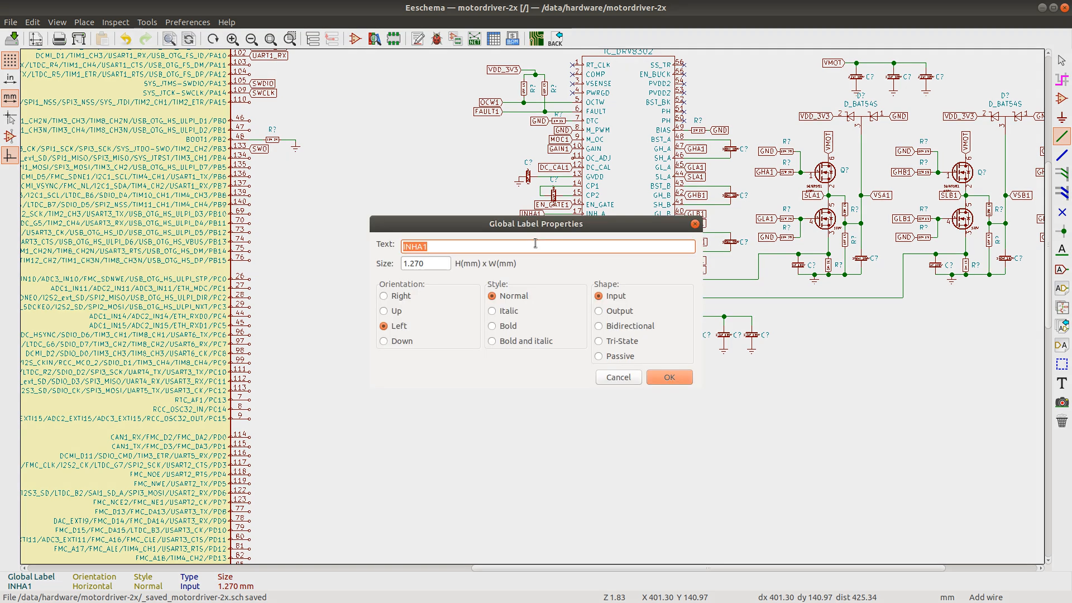
text(INLB)
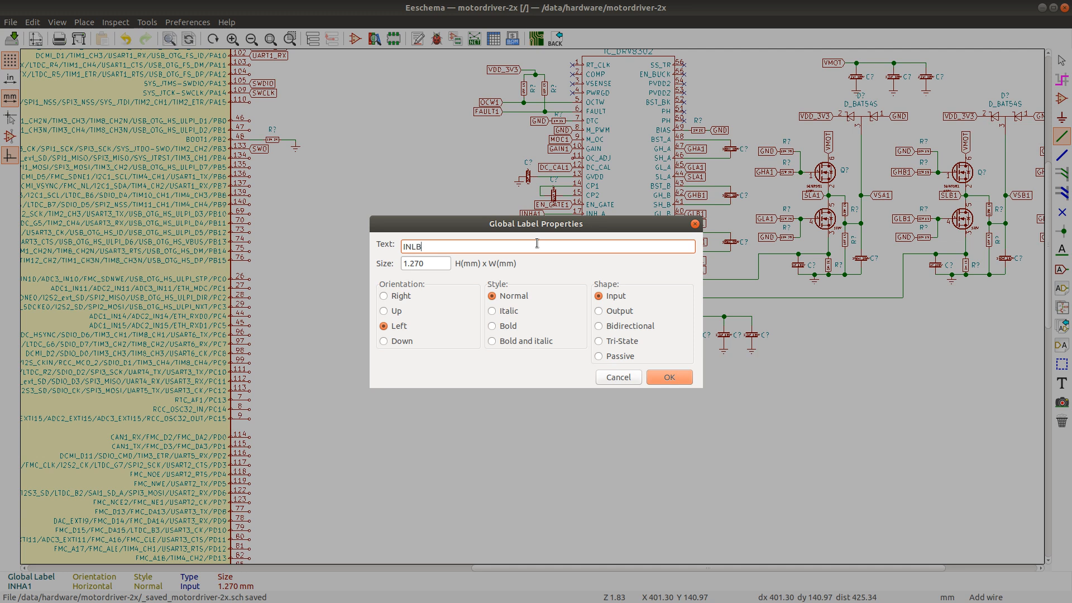
key(Escape)
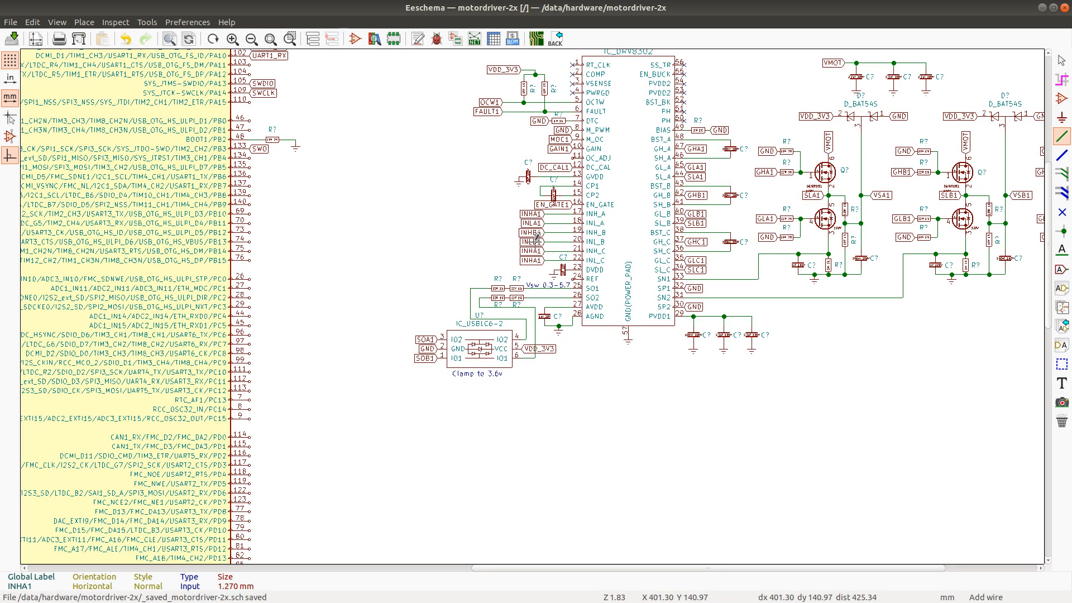
double_click(528, 241)
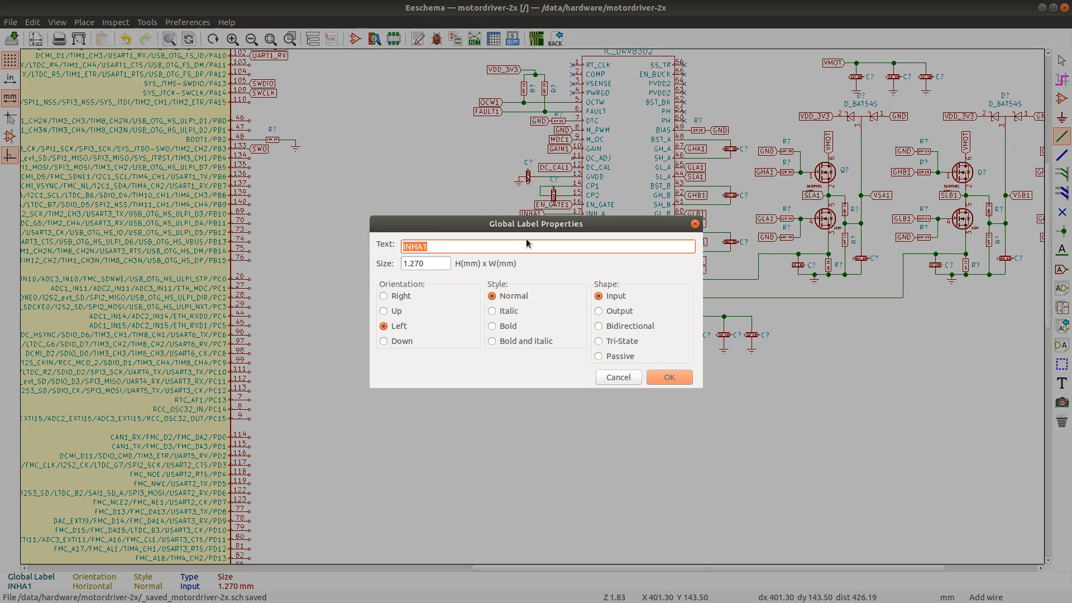
text(INHC1)
key(Return)
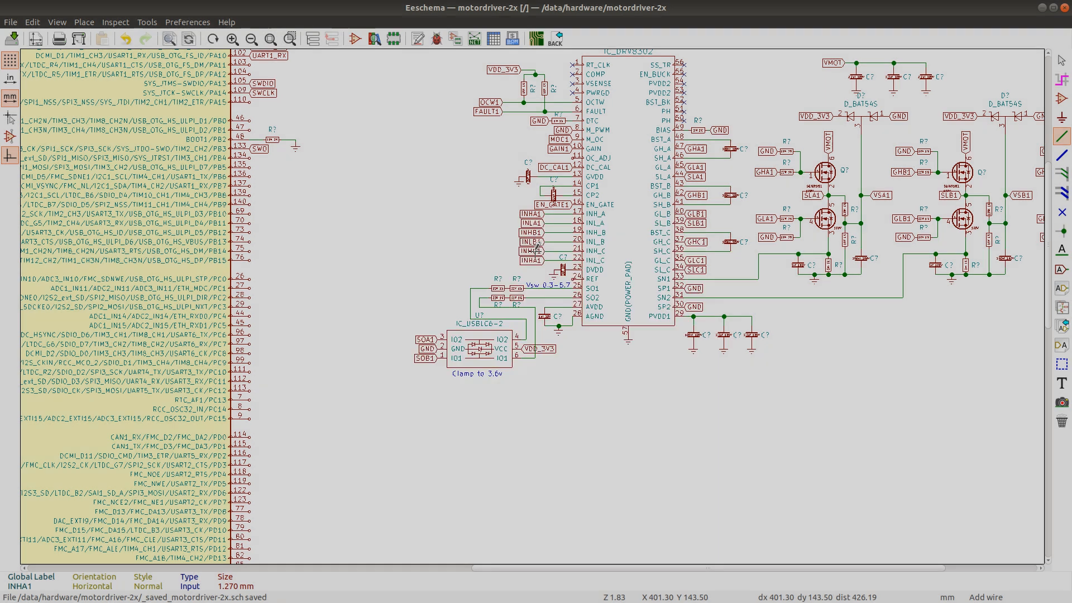
key(ctrl+h)
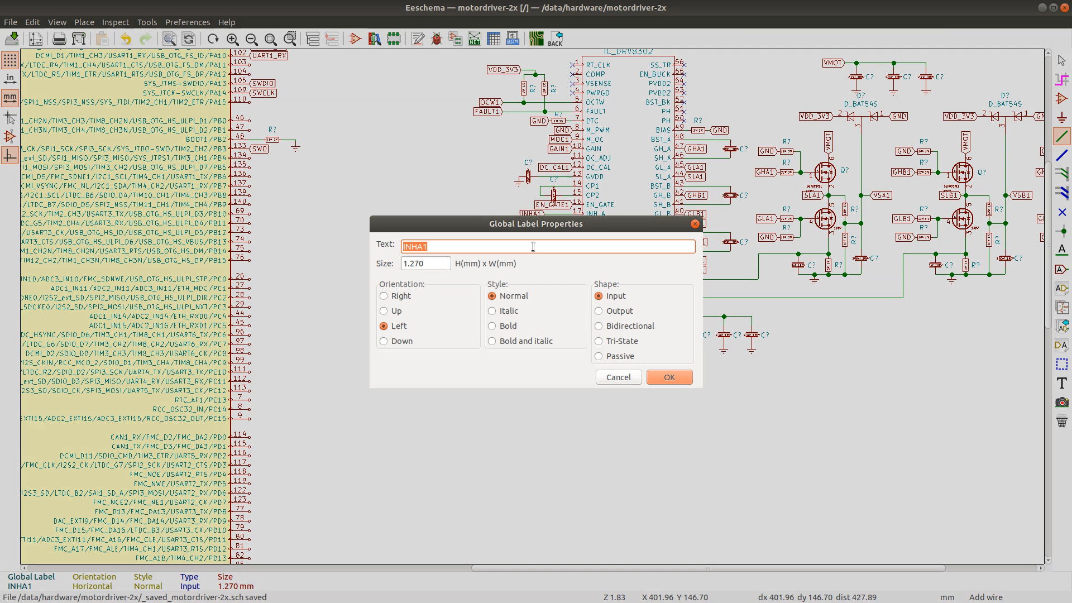
text(INLC)
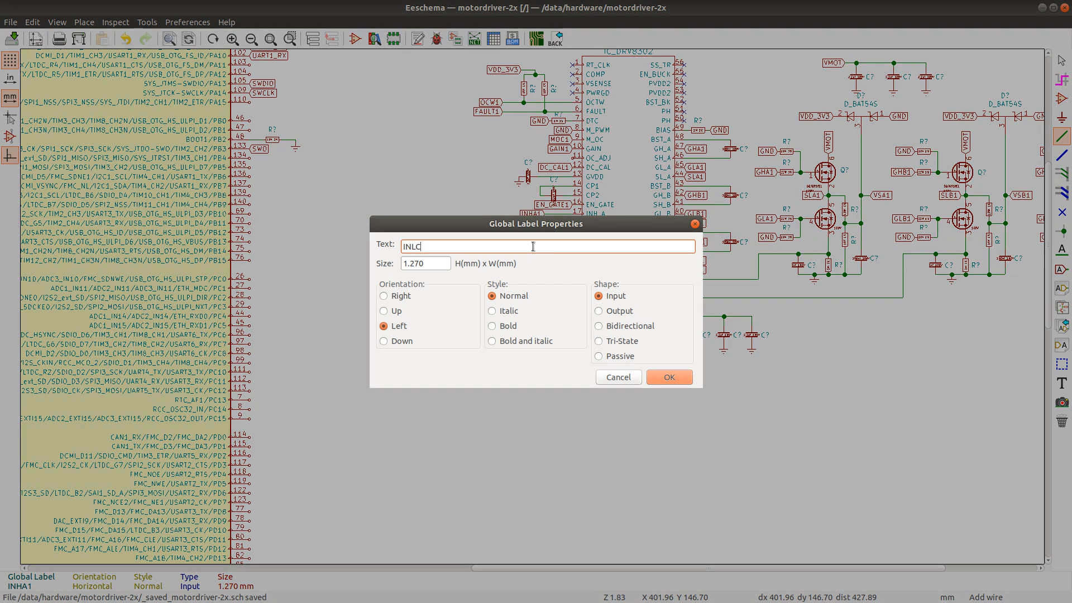
text(1)
key(Return)
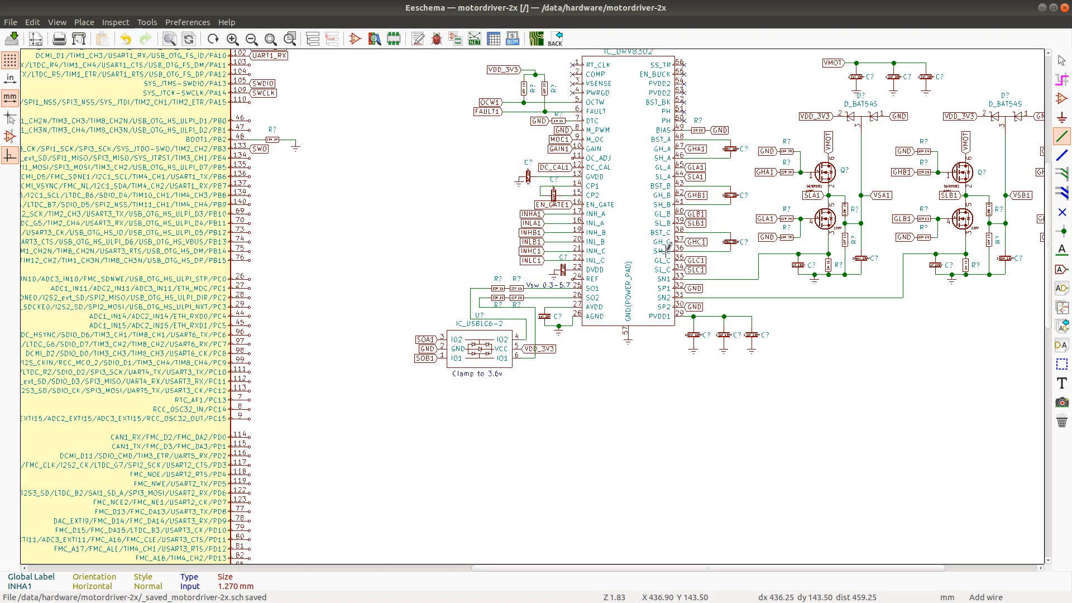
Switch to the DRV8302 datasheet in Firefox, search for EN_GATE from page 9 onward and review the matches through the fault reporting table
key(alt+Tab)
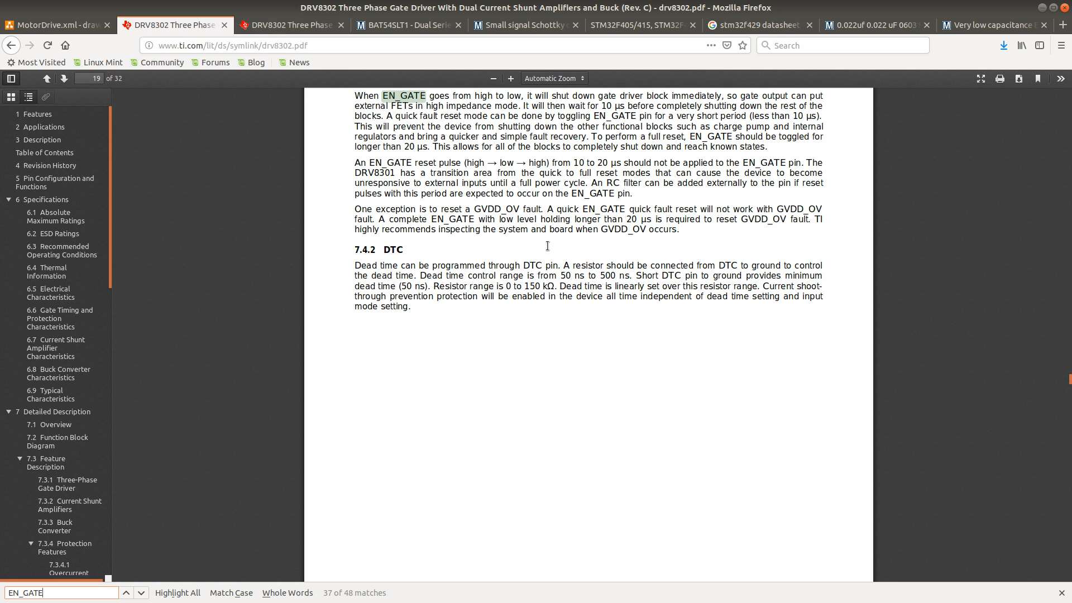
drag(1069, 381, 1070, 231)
key(ctrl+f)
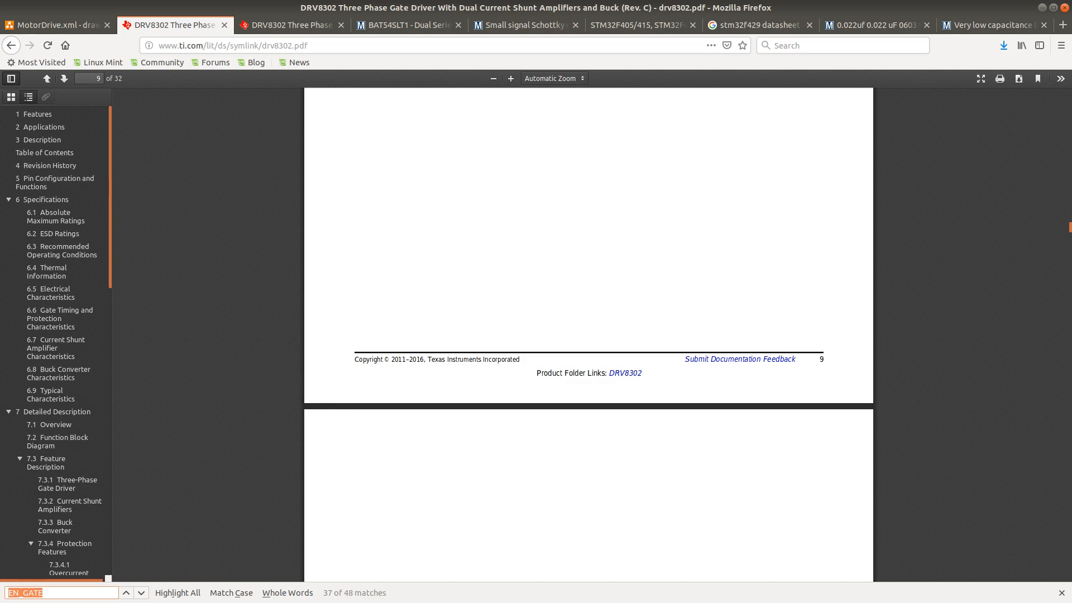
text(EN_)
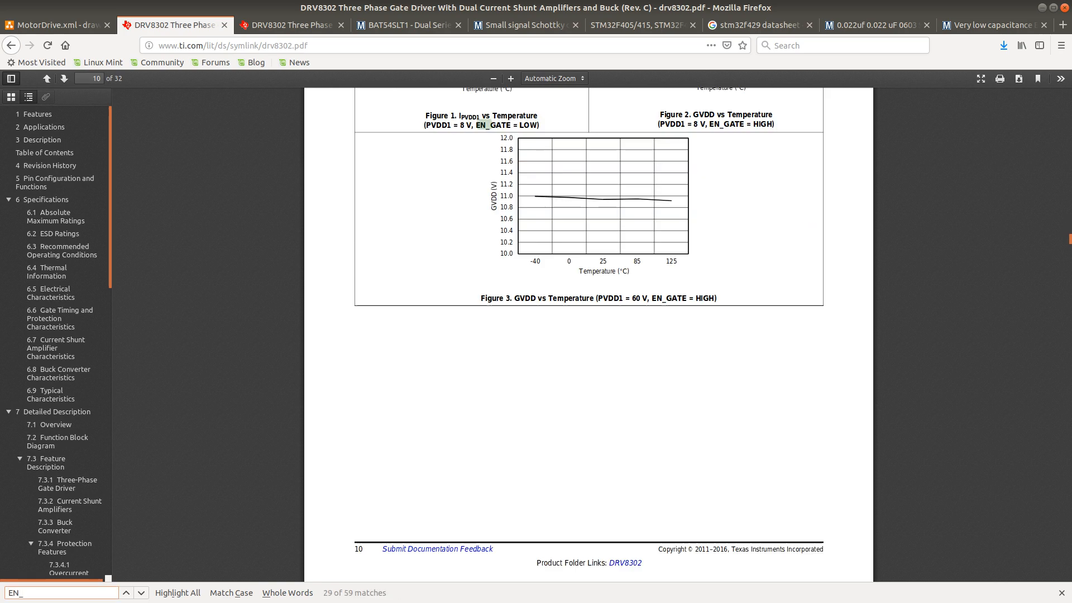
text(GATE)
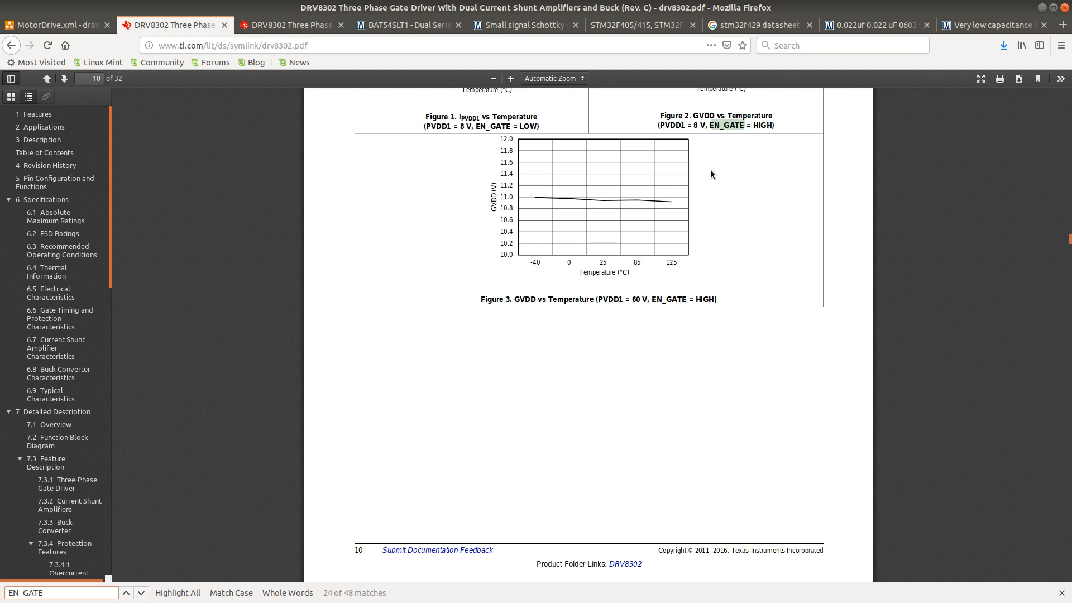
key(Return)
key(Return)
key(Return)
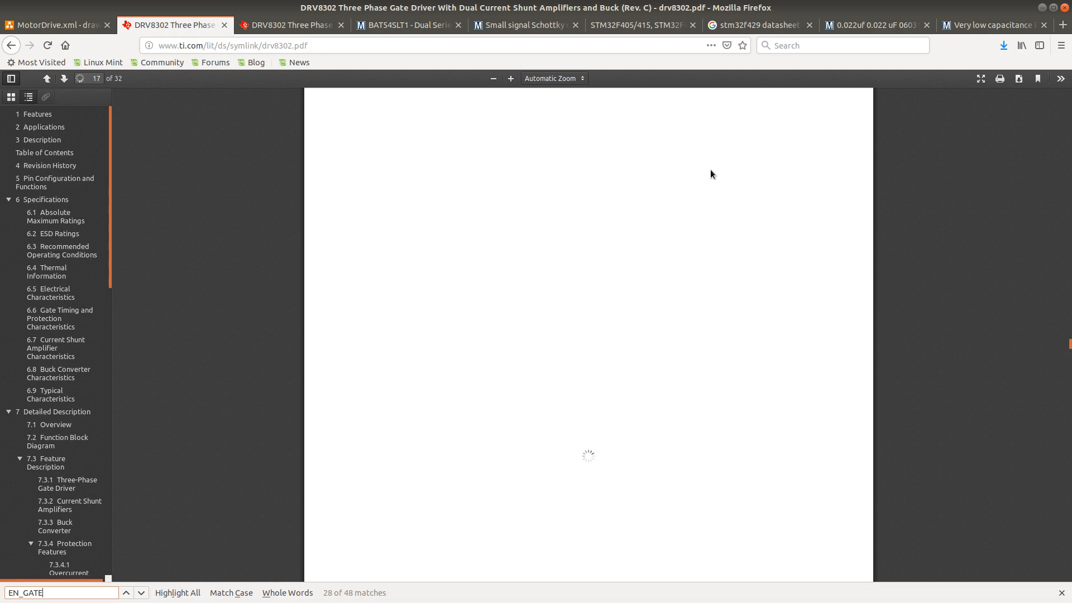
key(Return)
key(Return)
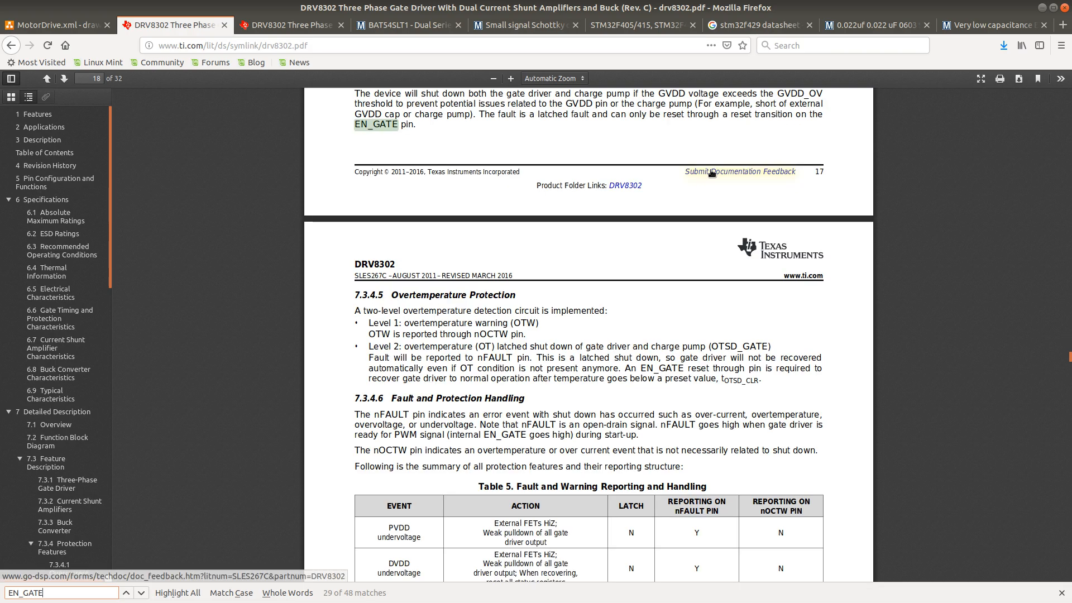
key(Return)
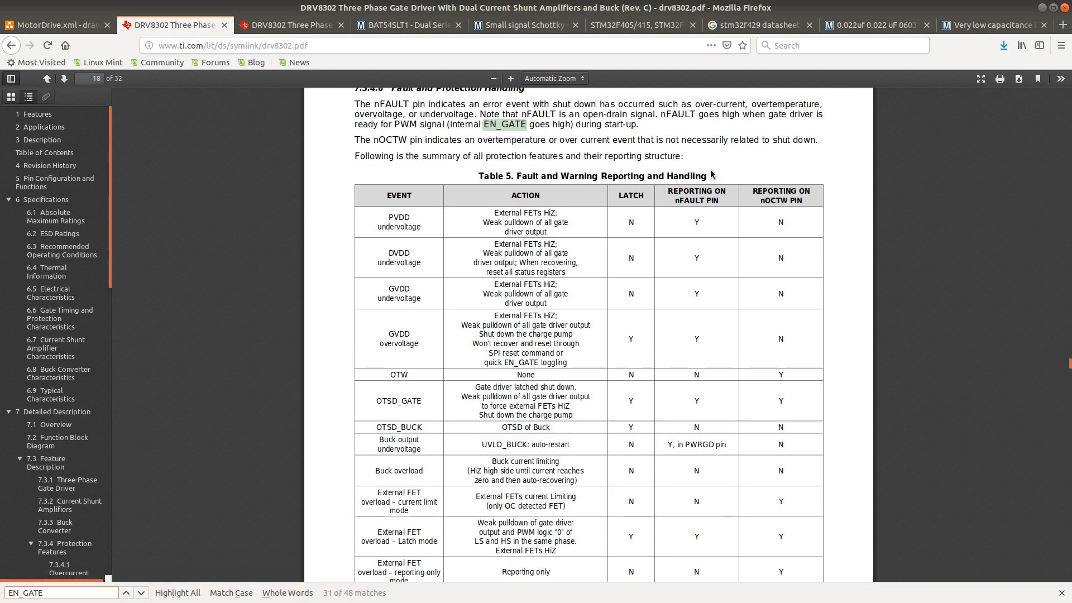
key(Return)
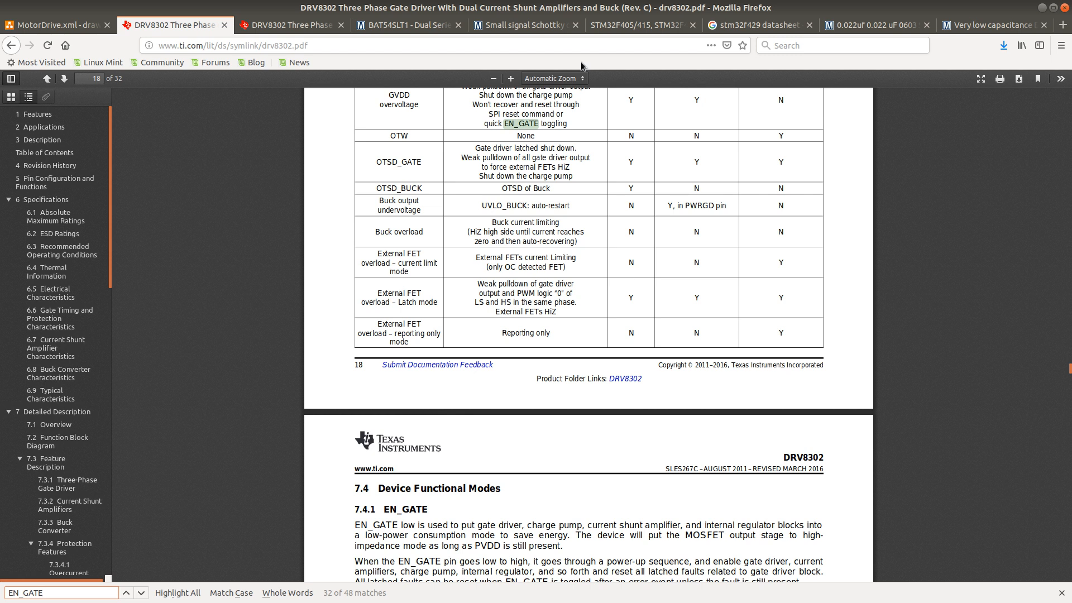
Check the typical application schematic in the other datasheet copy and the EN_GATE description in section 7.4.1
click(288, 25)
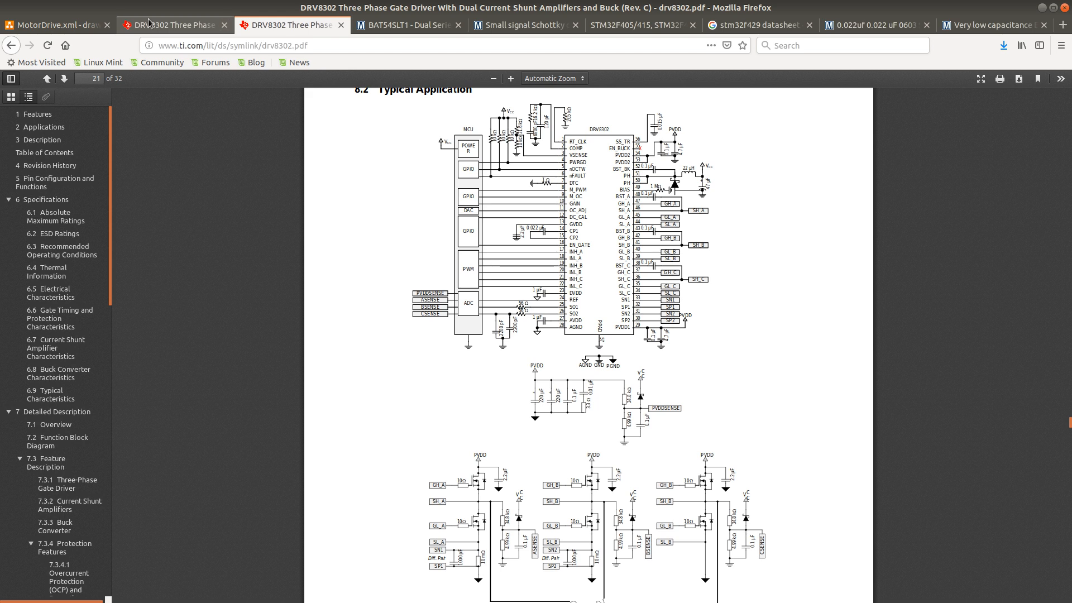
click(167, 25)
scroll(532, 323, down, 3)
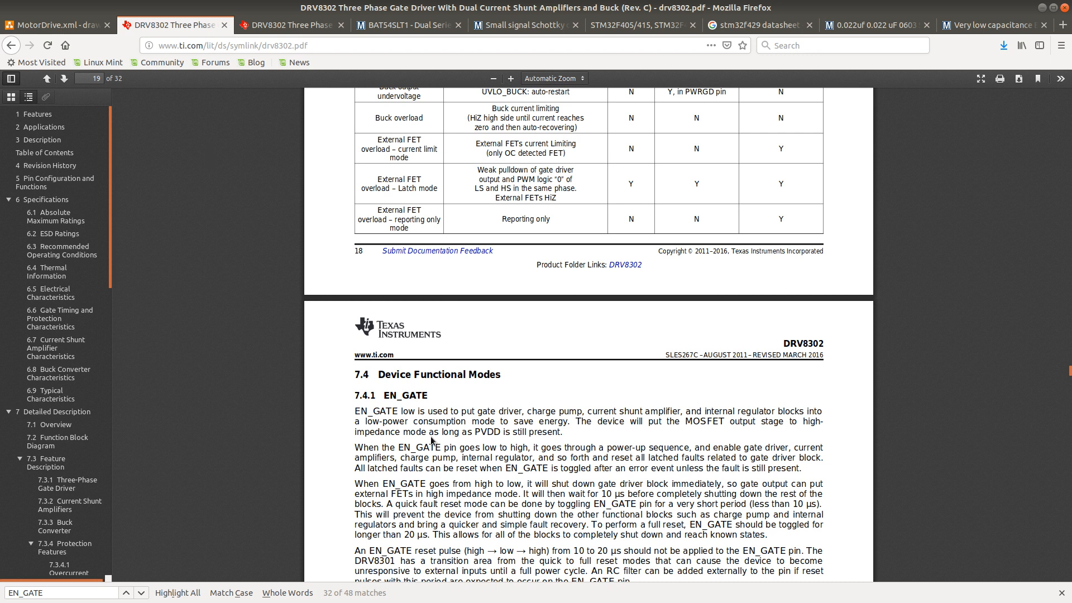
click(141, 593)
click(142, 594)
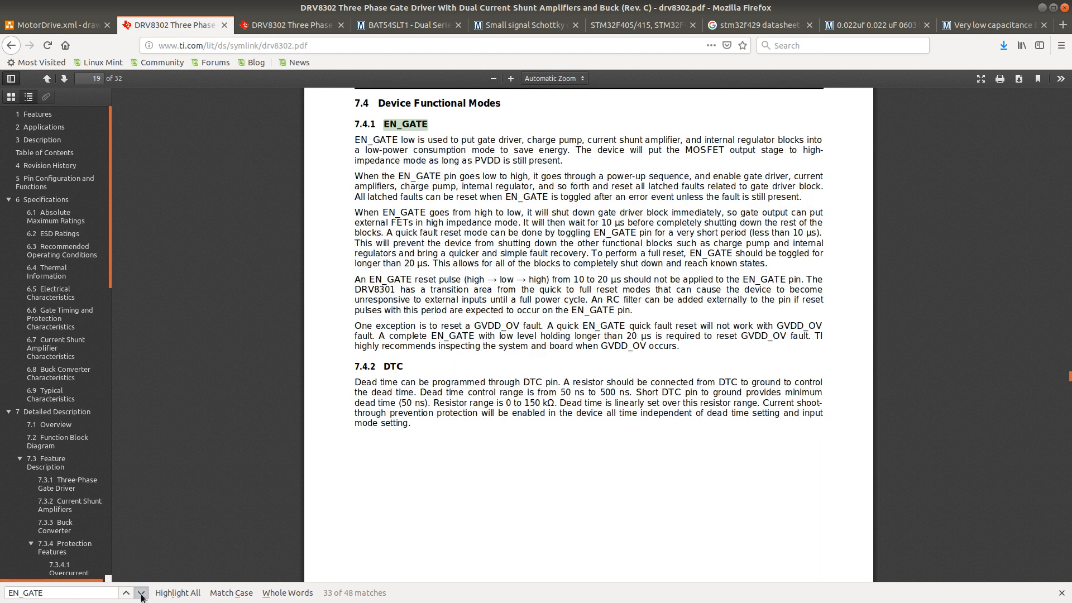
click(142, 593)
click(141, 594)
click(142, 593)
click(141, 593)
click(142, 593)
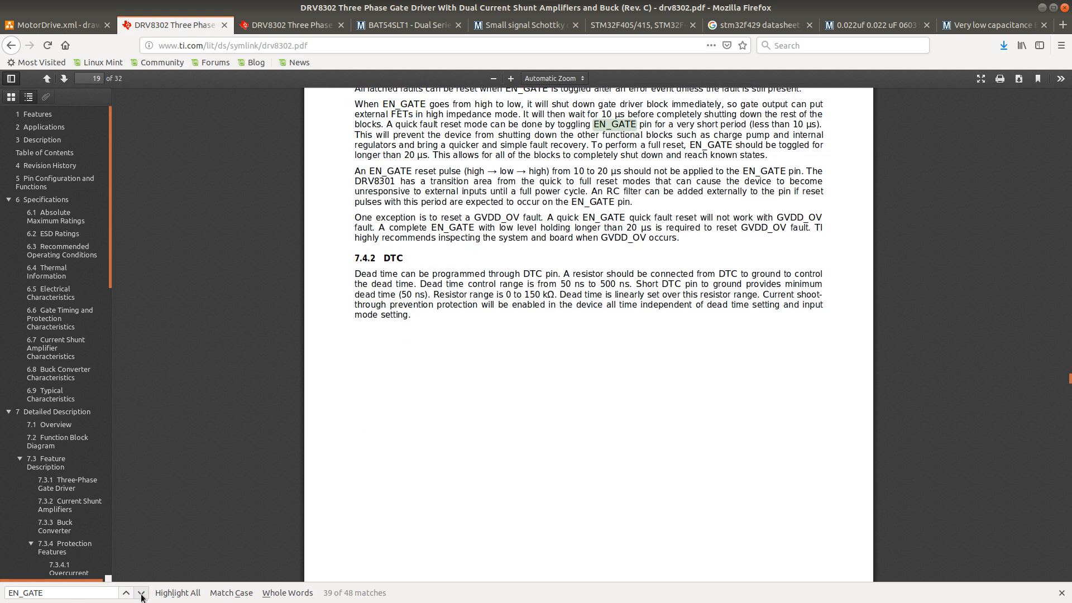
Go through the remaining EN_GATE matches to the Pin Functions table on page 4 and read the pin descriptions there
click(141, 593)
click(141, 593)
click(141, 593)
click(141, 593)
click(141, 593)
click(141, 593)
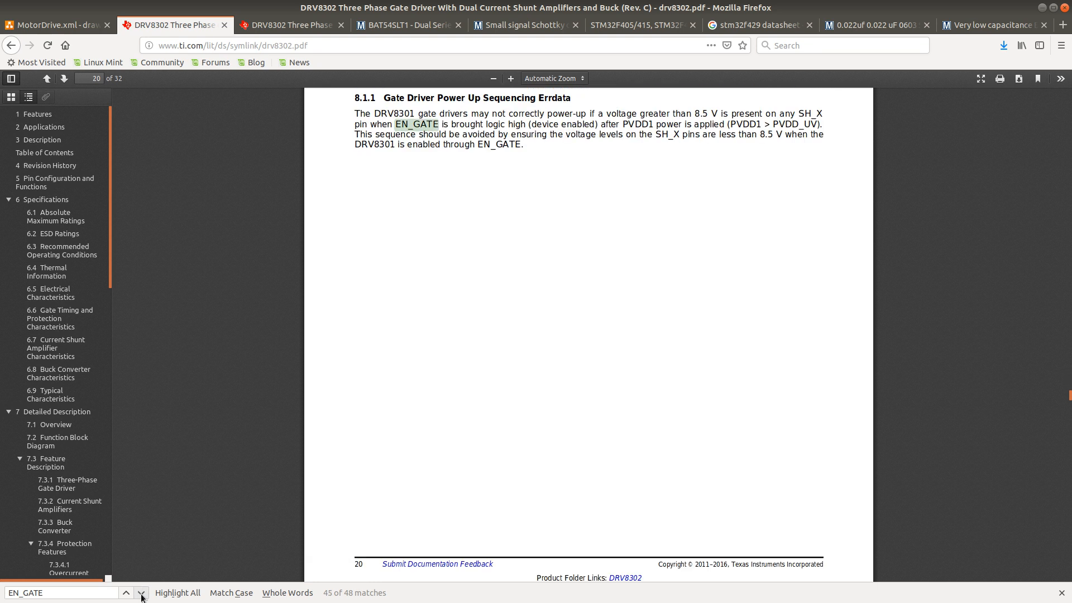
click(141, 593)
click(141, 593)
click(142, 593)
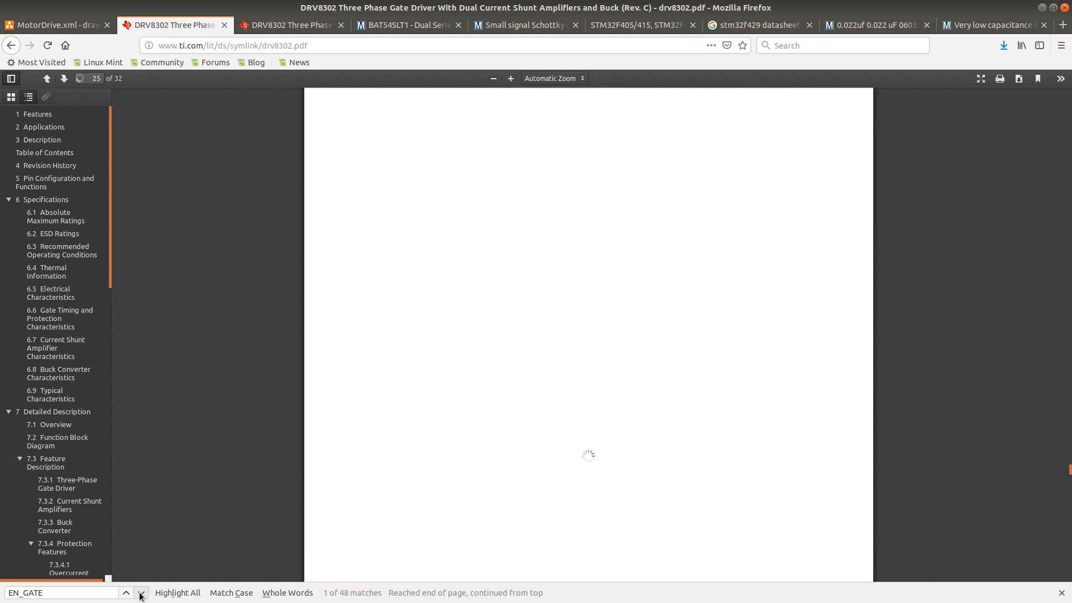
click(141, 593)
click(142, 593)
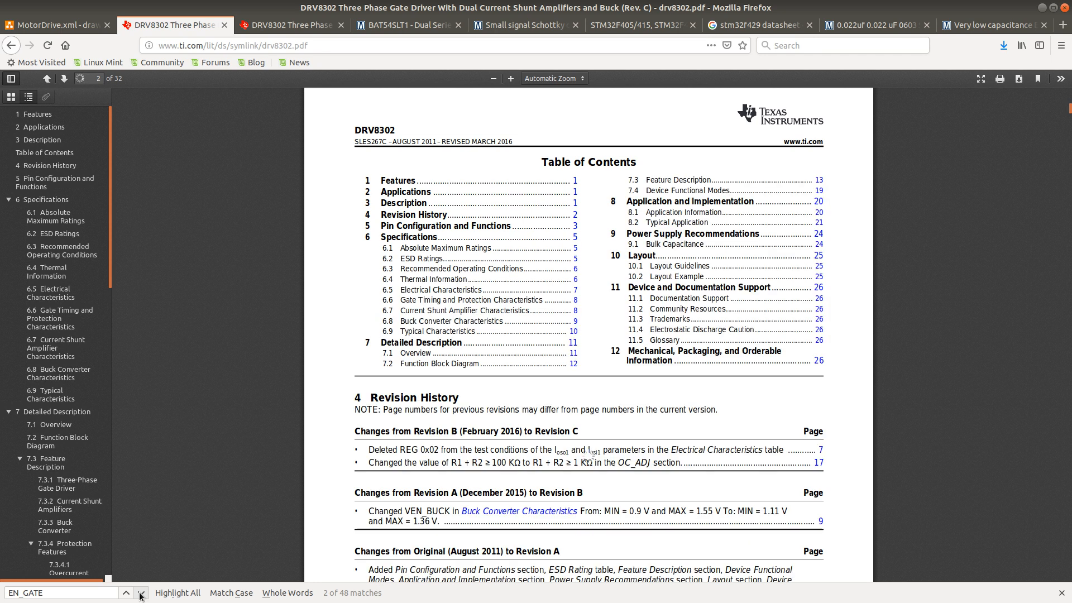
click(141, 593)
click(141, 594)
click(142, 593)
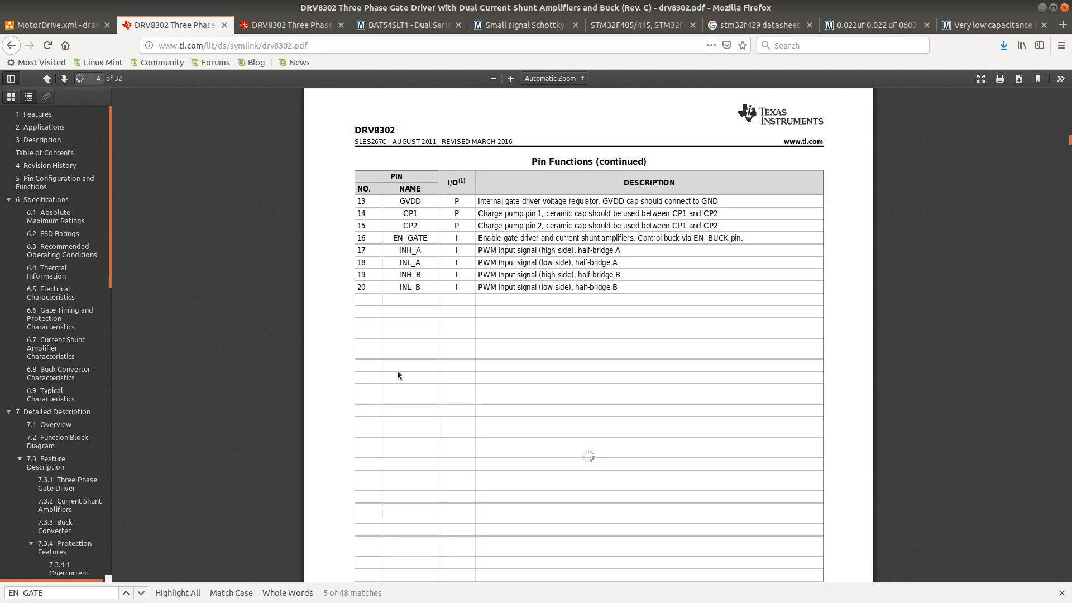
scroll(463, 307, down, 3)
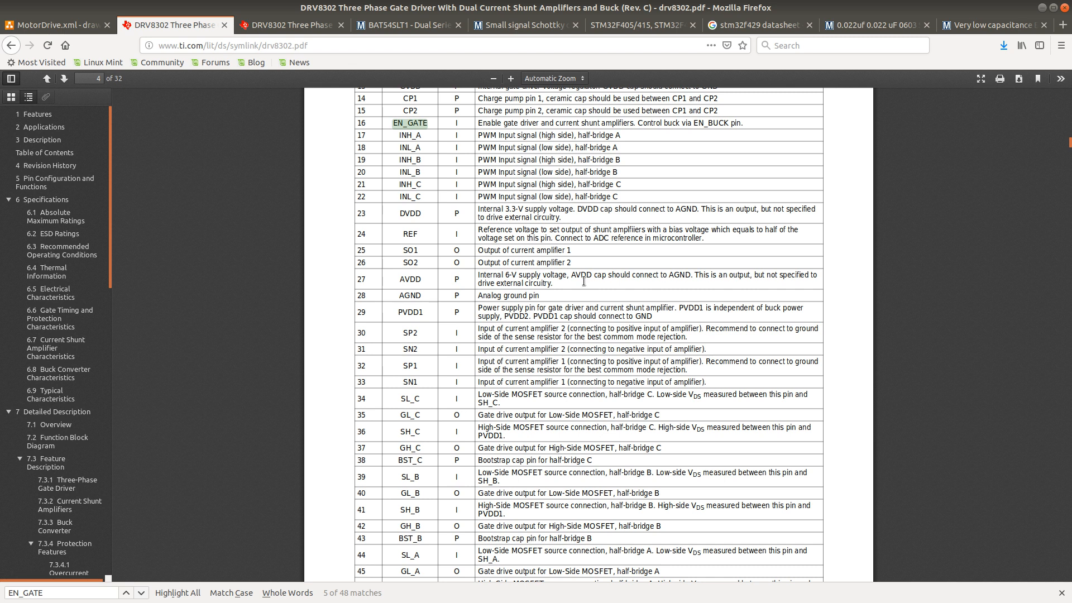
scroll(582, 280, up, 2)
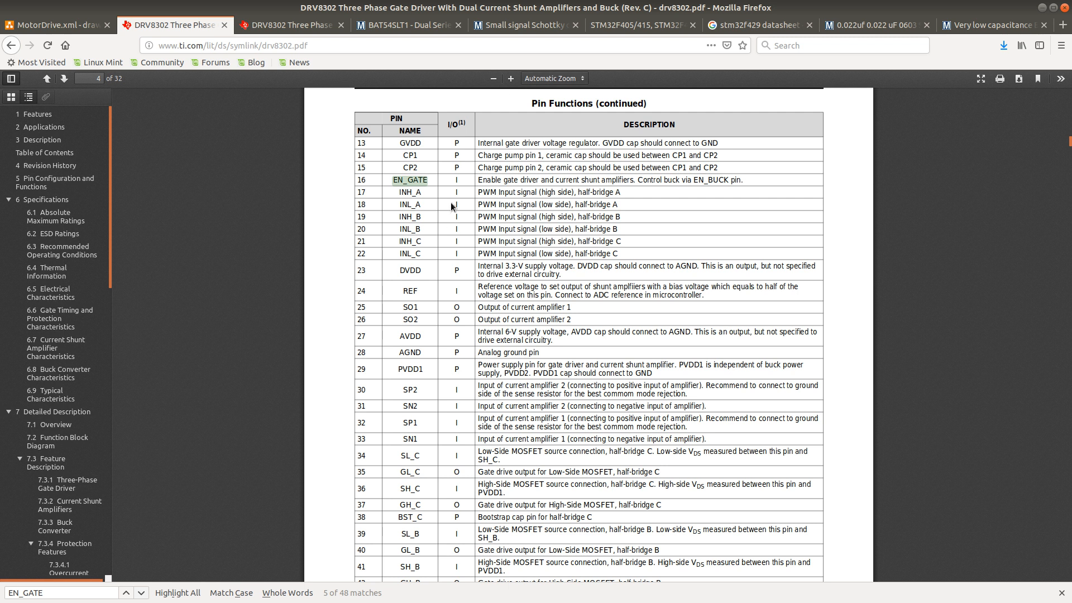
Compare the DRV8302 pins in the schematic with the datasheet's Pin Functions tables on pages 3 to 5
key(alt+Tab)
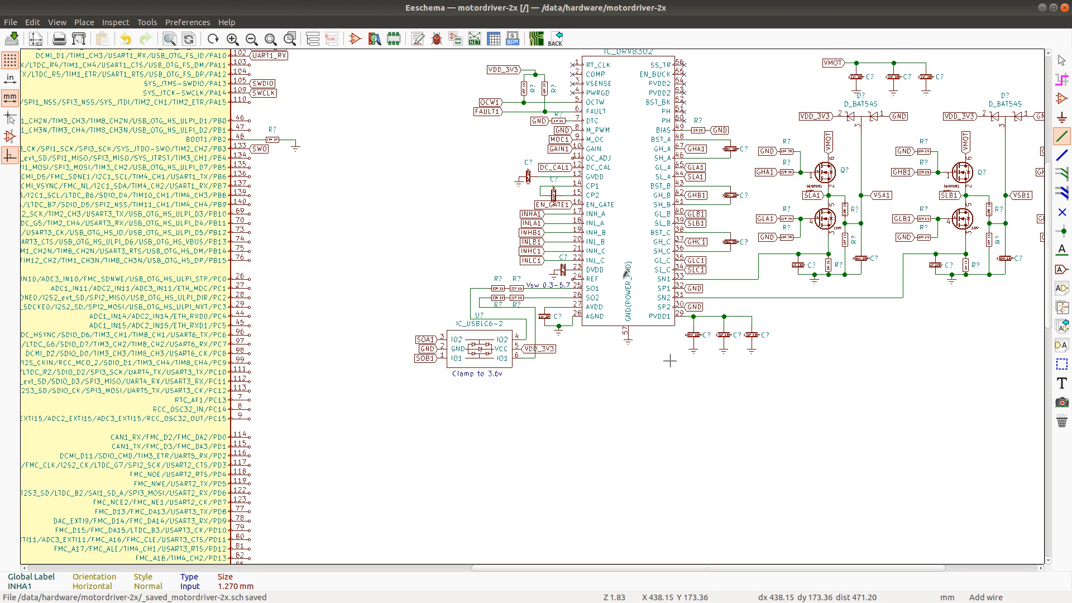
key(alt+Tab)
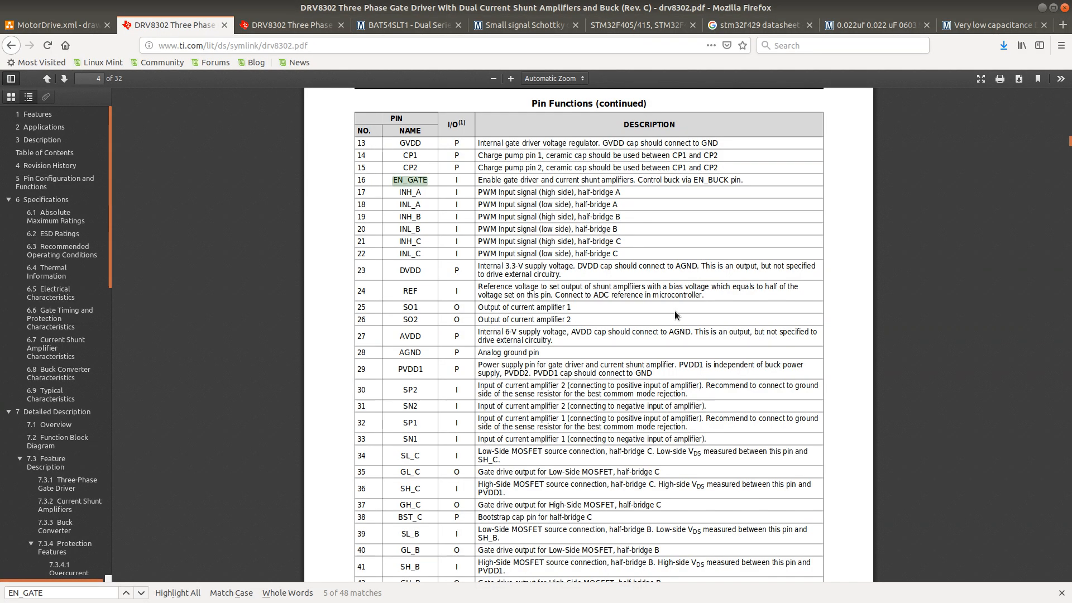
key(alt+Tab)
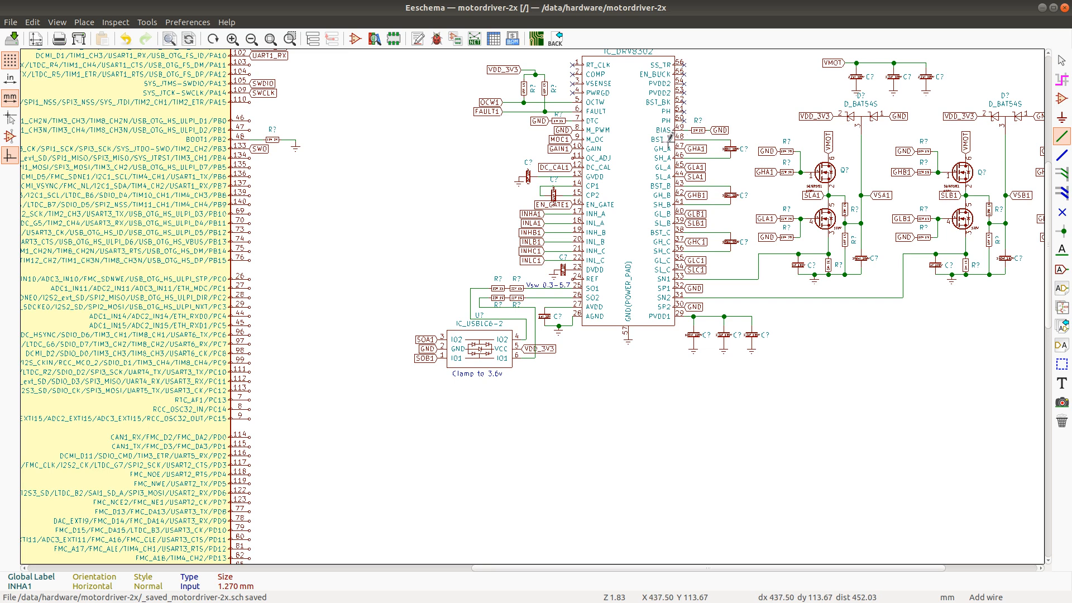
key(alt+Tab)
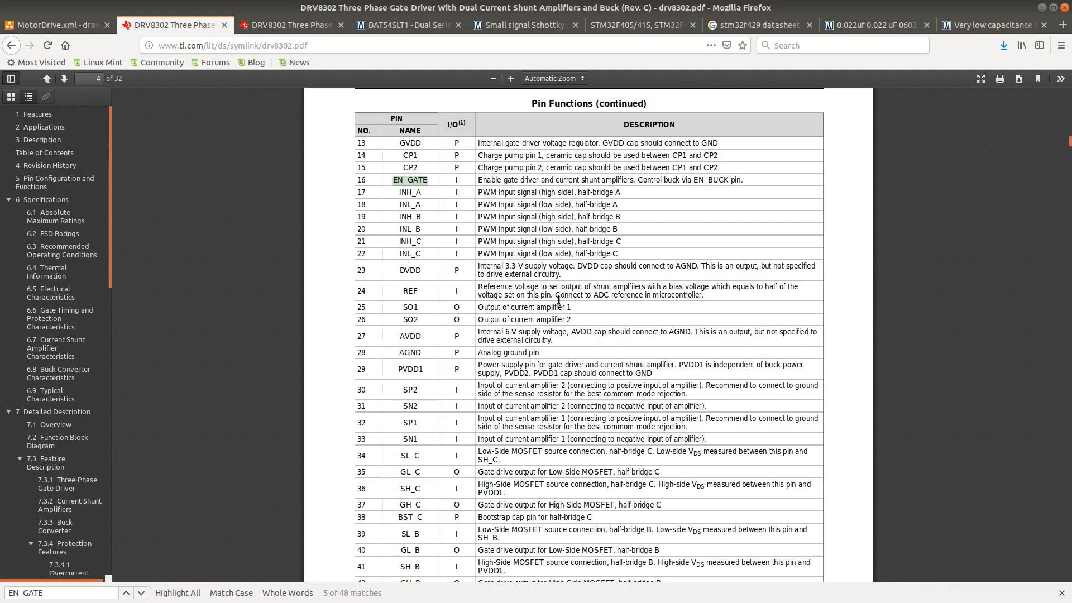
scroll(559, 300, up, 10)
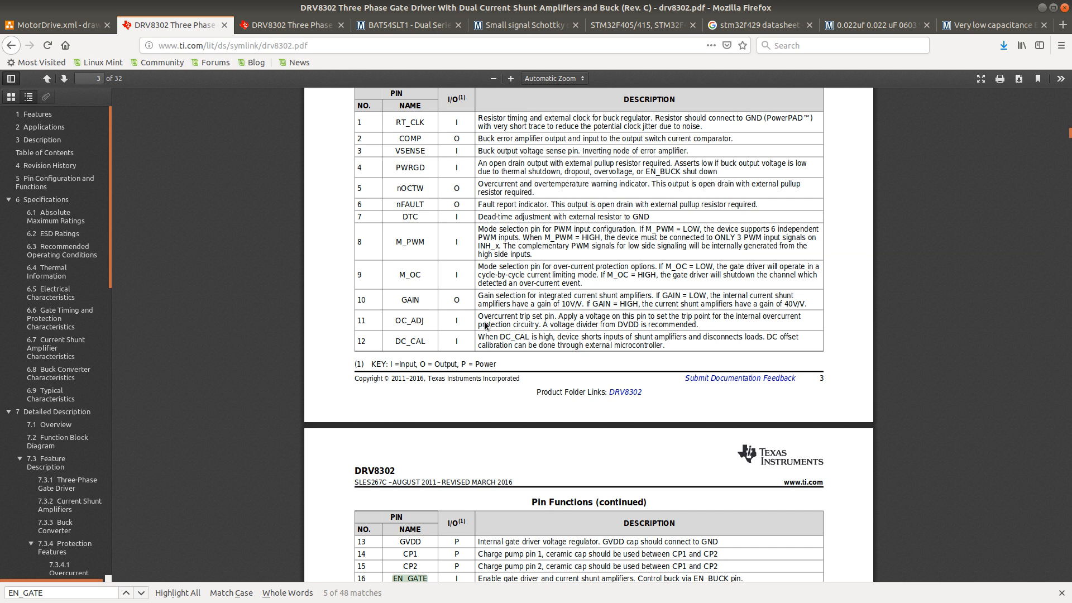
scroll(495, 343, down, 1)
scroll(504, 358, down, 8)
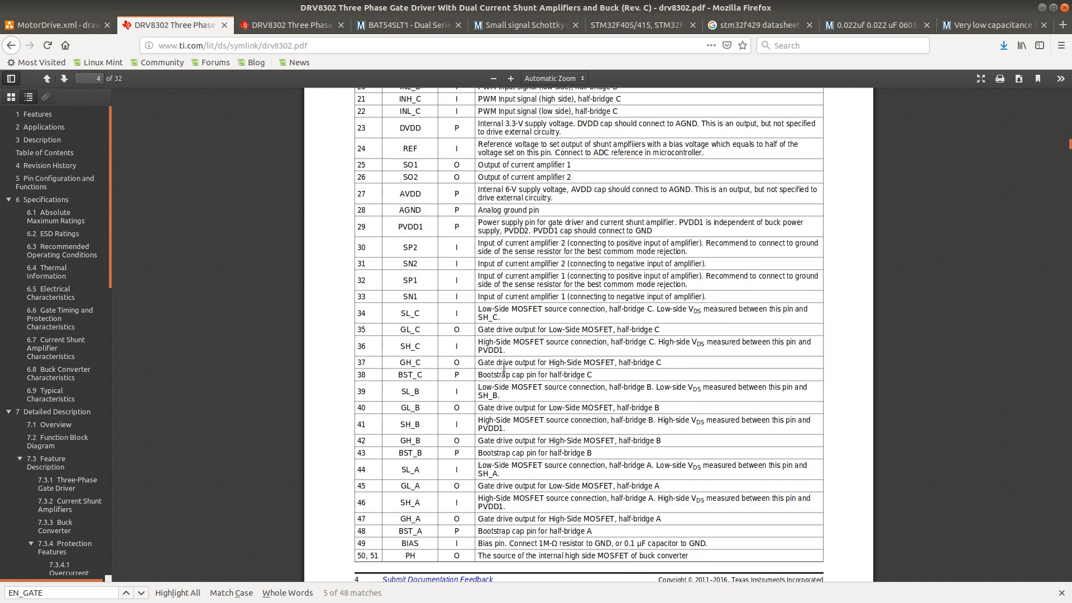
scroll(504, 367, down, 5)
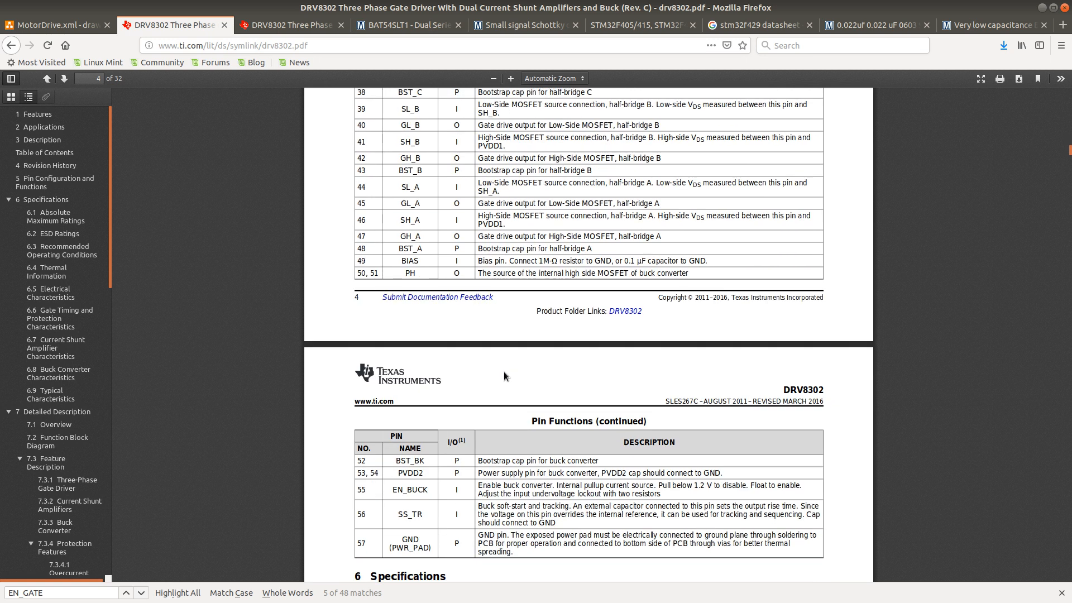
scroll(504, 371, up, 1)
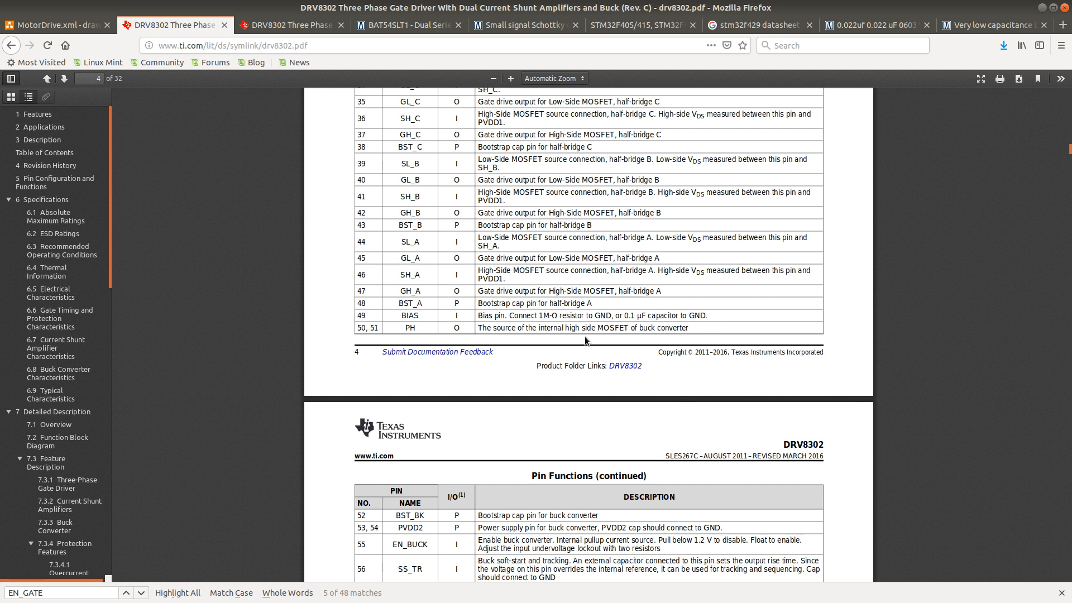
scroll(586, 339, up, 6)
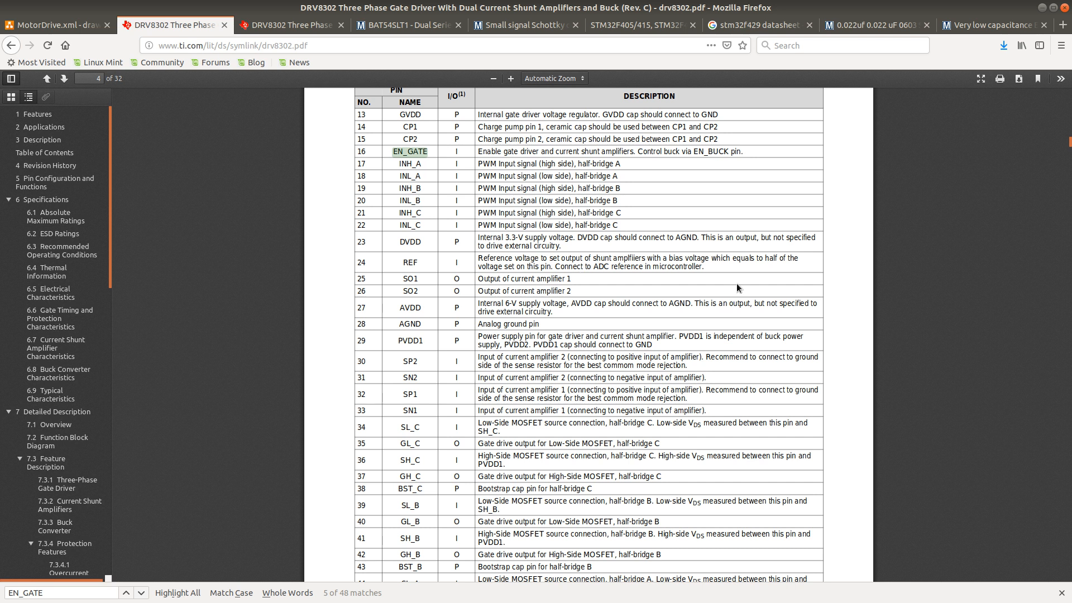
Search the datasheet for REF and review the matches from the pin table through section 6.3, Recommended Operating Conditions
key(ctrl+f)
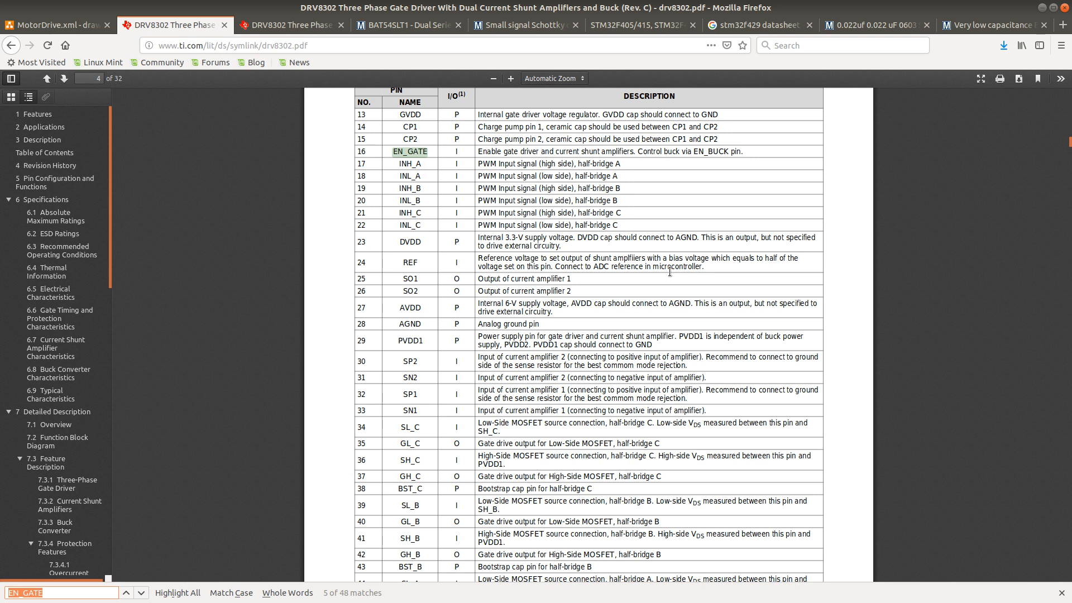
text(REF)
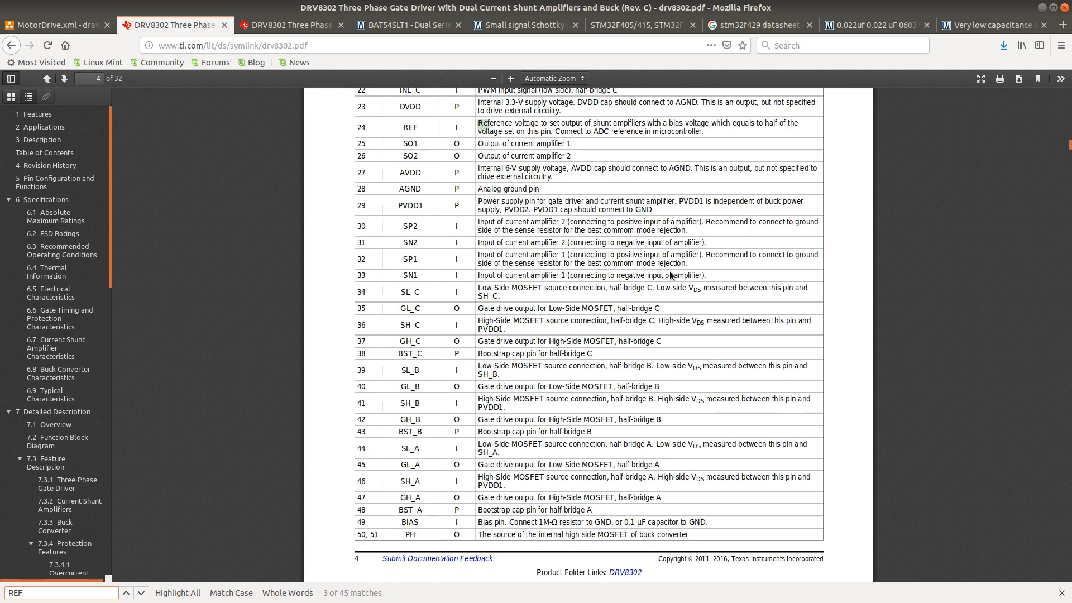
key(Return)
key(Return)
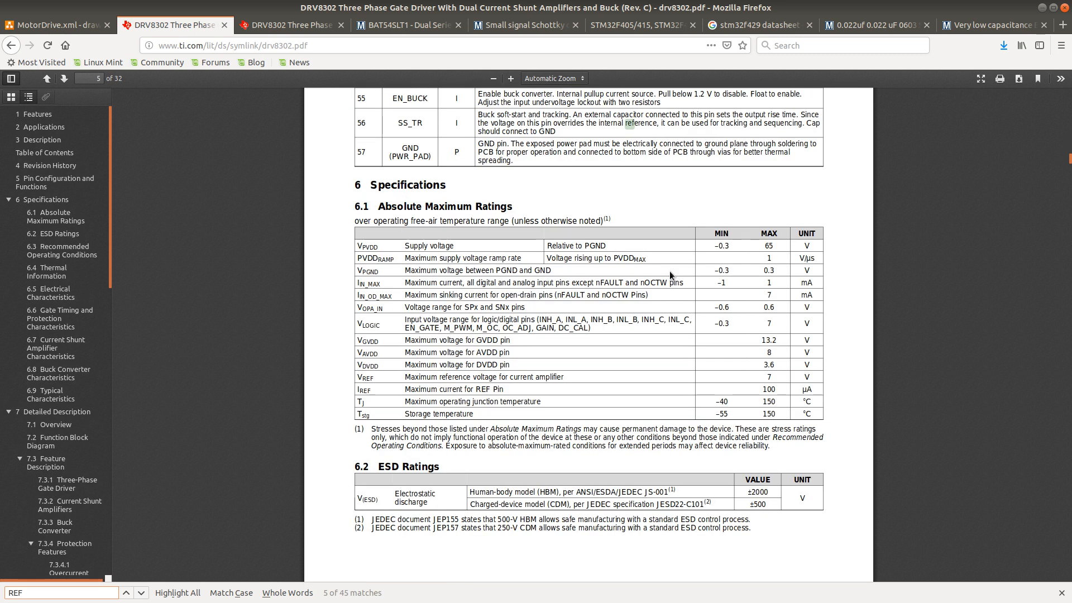
key(Return)
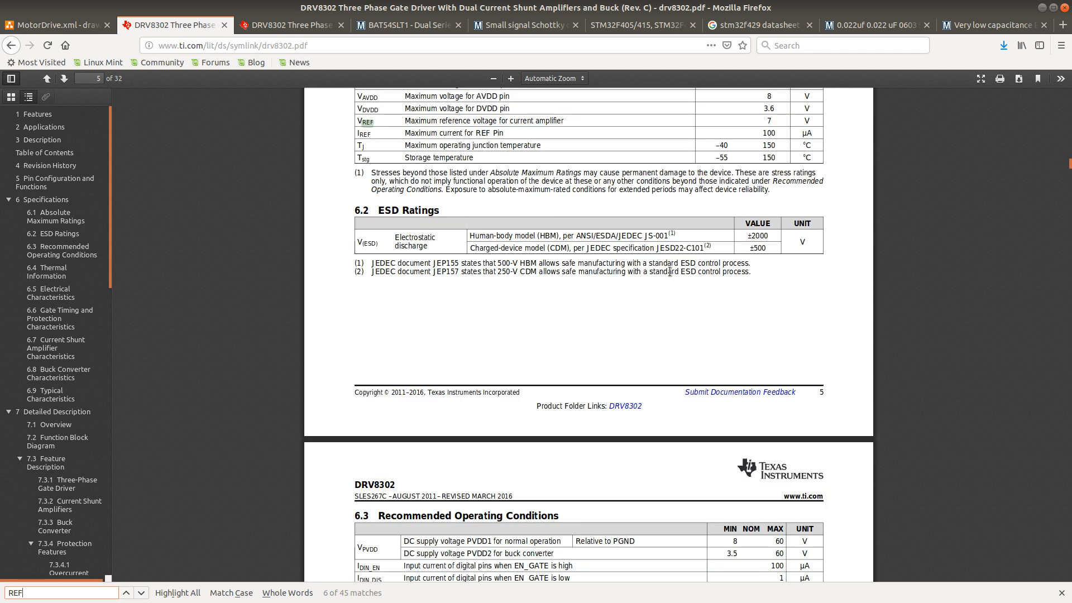
key(Return)
key(Return)
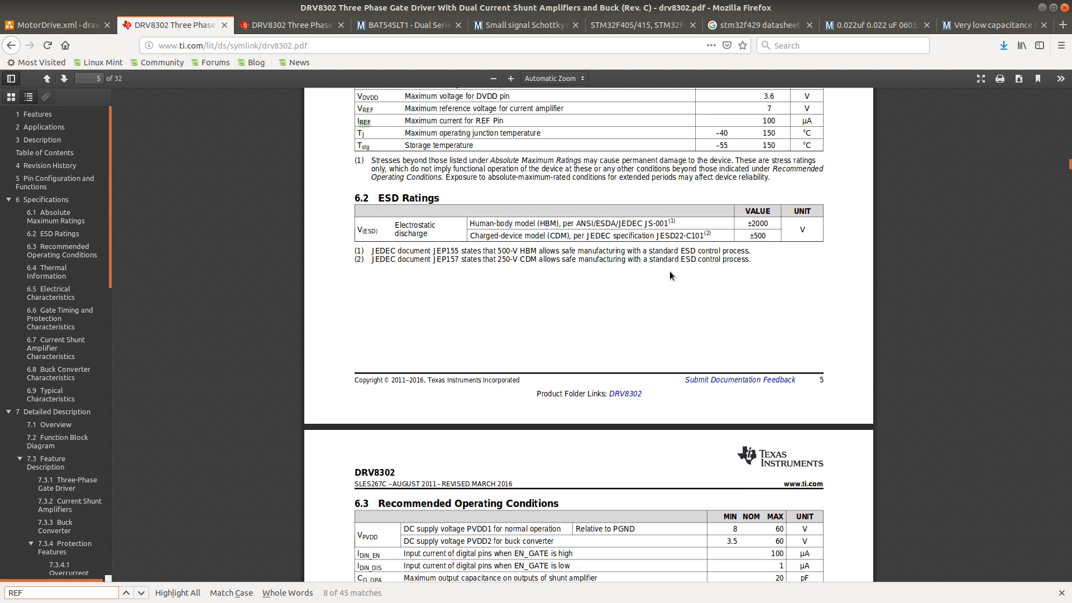
key(Return)
key(Return)
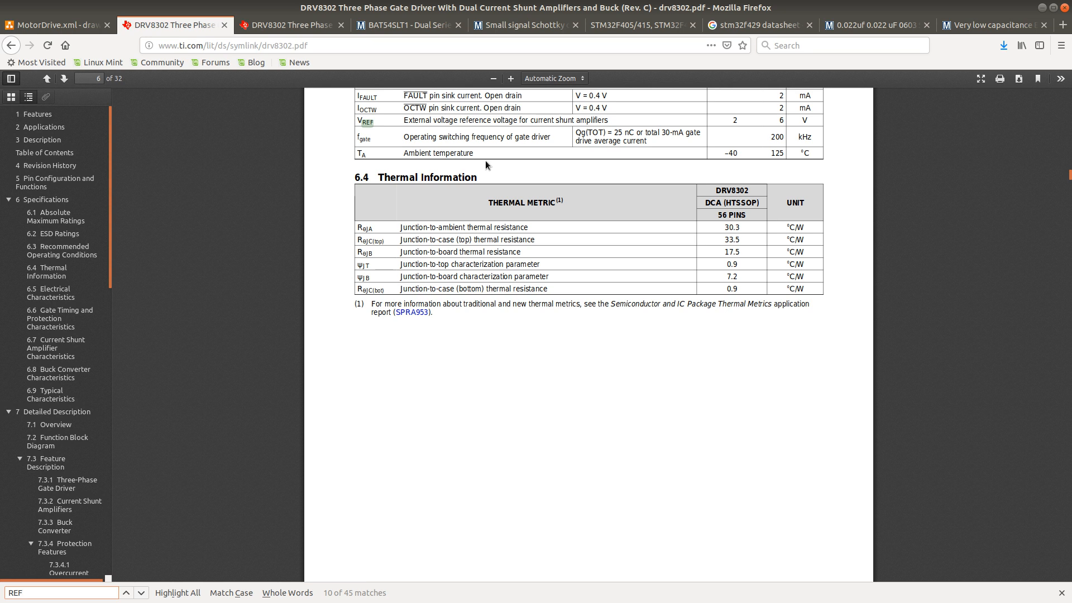
scroll(488, 161, up, 3)
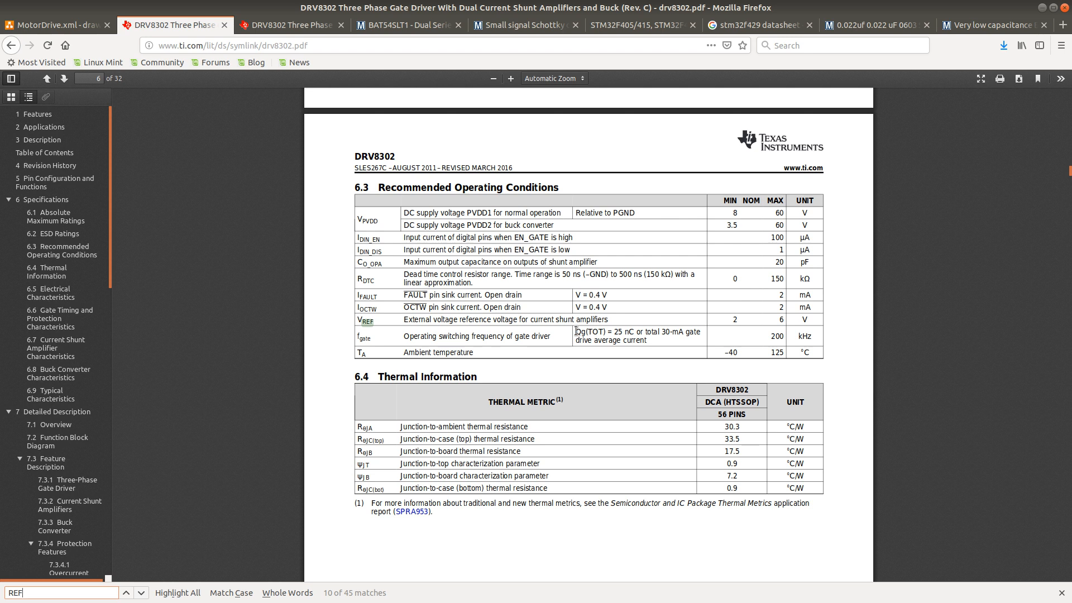
Go through the following REF matches in the shunt amplifier and buck converter characteristics up to the page 12 block diagram
key(Return)
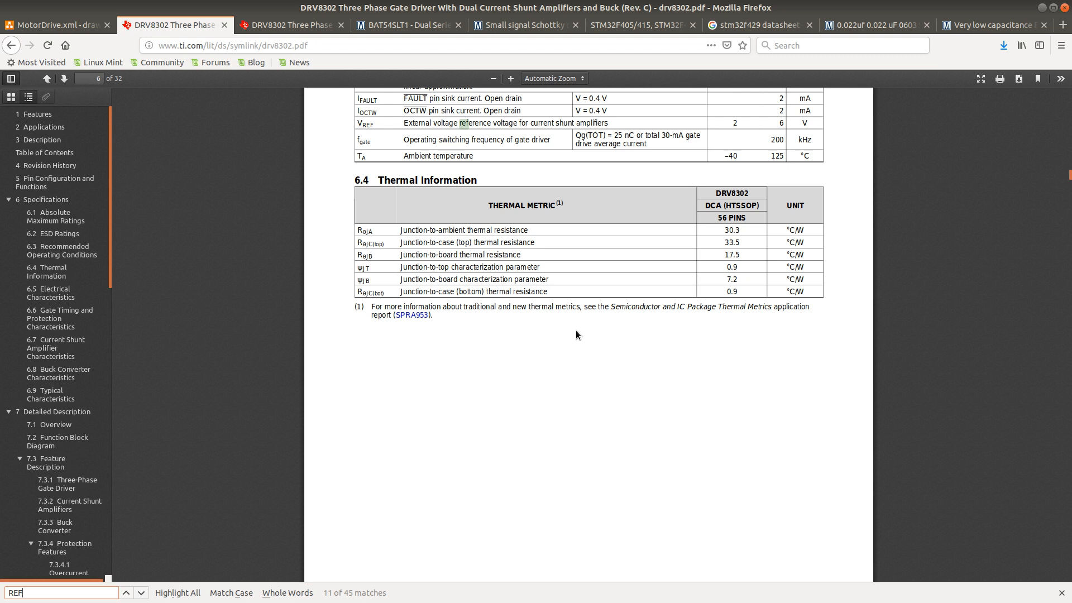
key(Return)
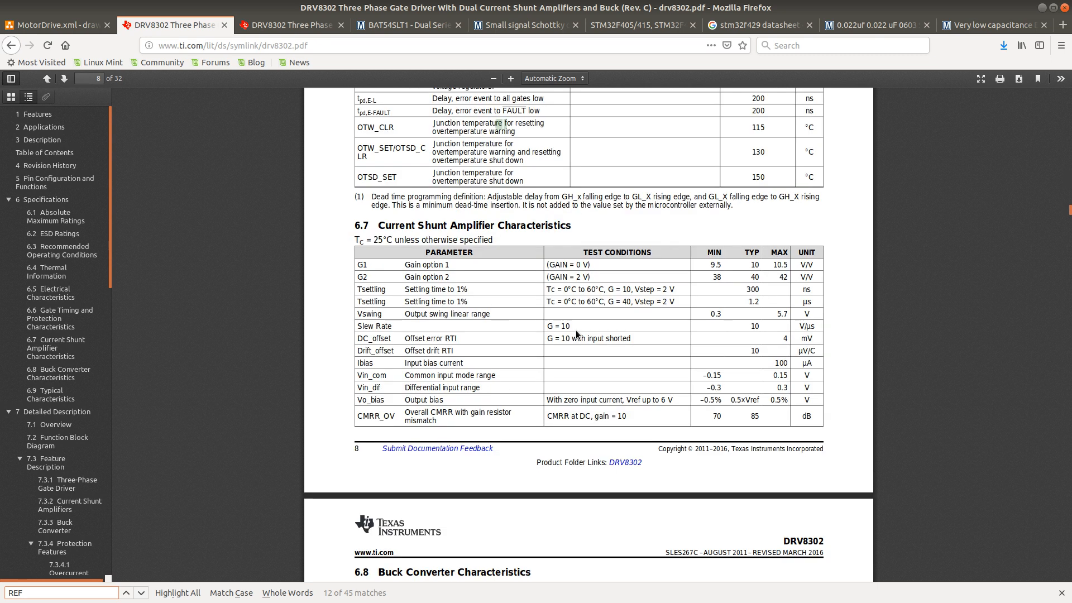
key(Return)
key(Return)
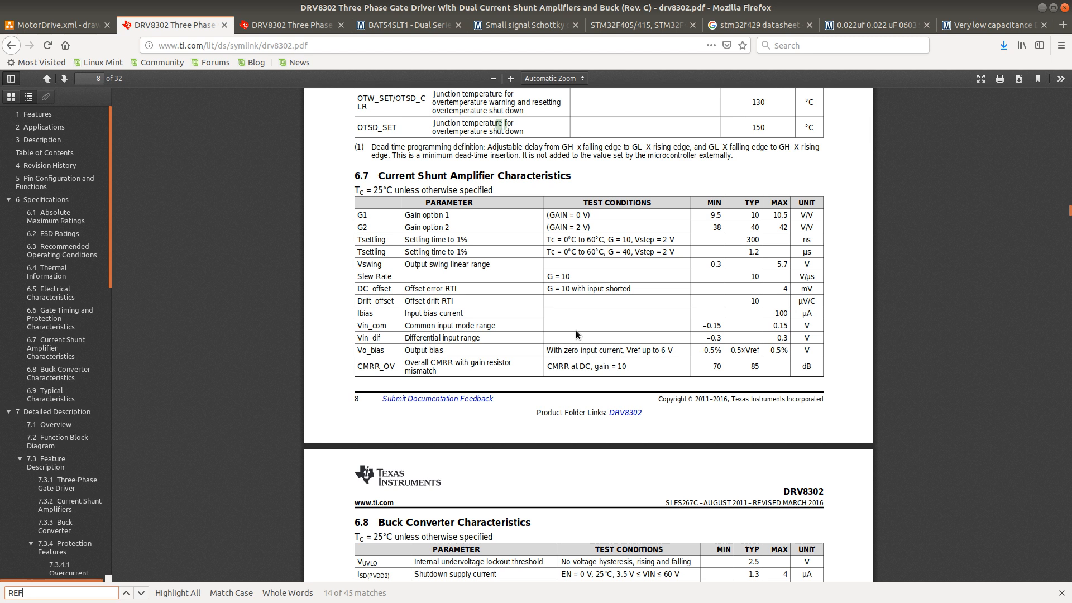
key(Return)
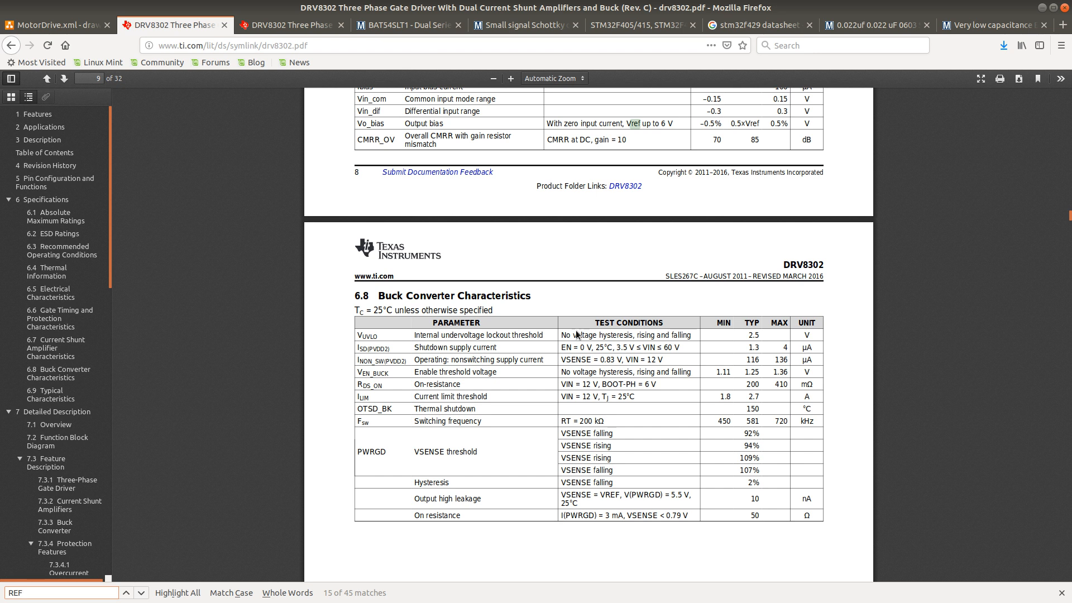
key(Return)
key(Return)
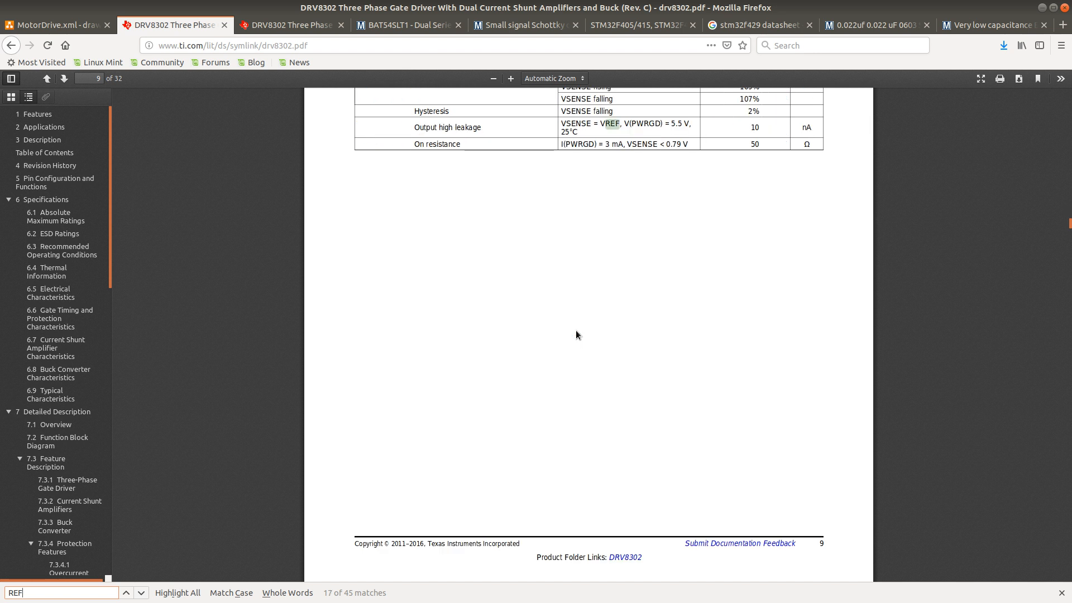
key(Return)
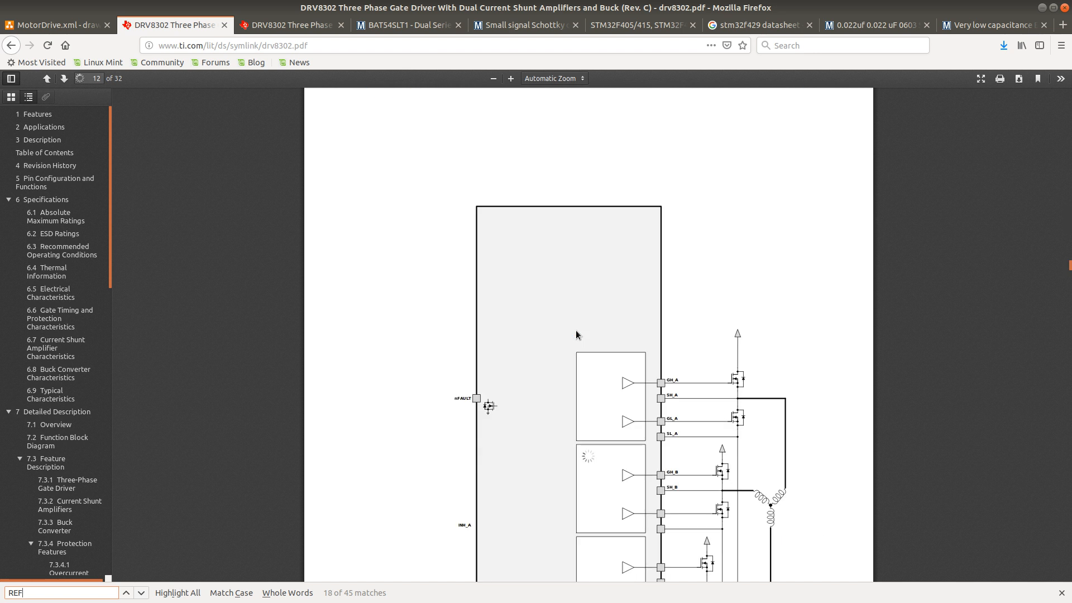
Examine the REF and current-sense connections in the function block diagram and in the typical application schematic of the other datasheet copy
scroll(721, 334, down, 10)
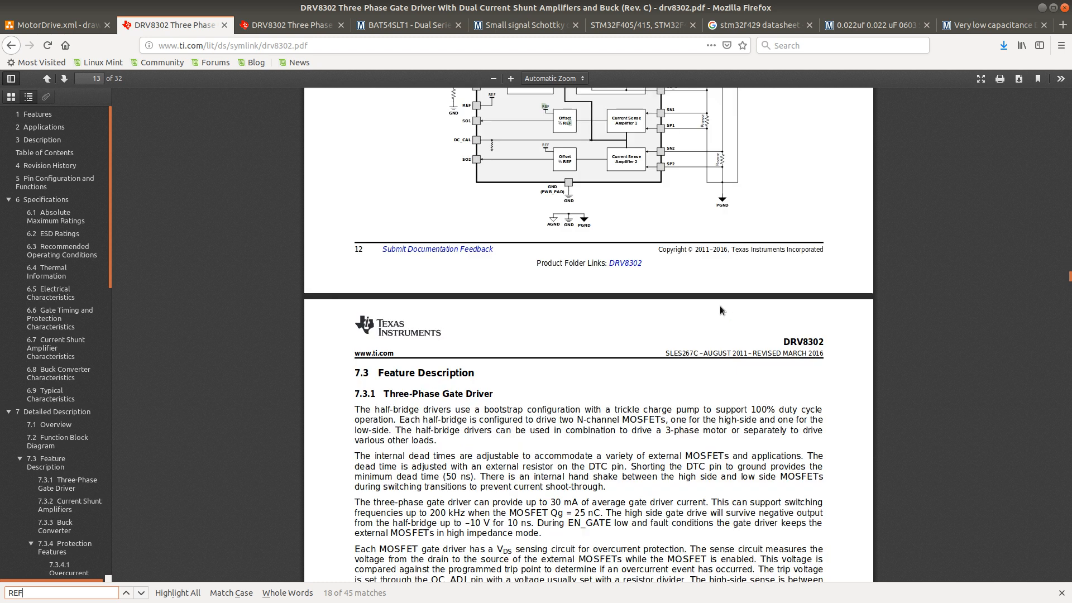
scroll(717, 344, up, 8)
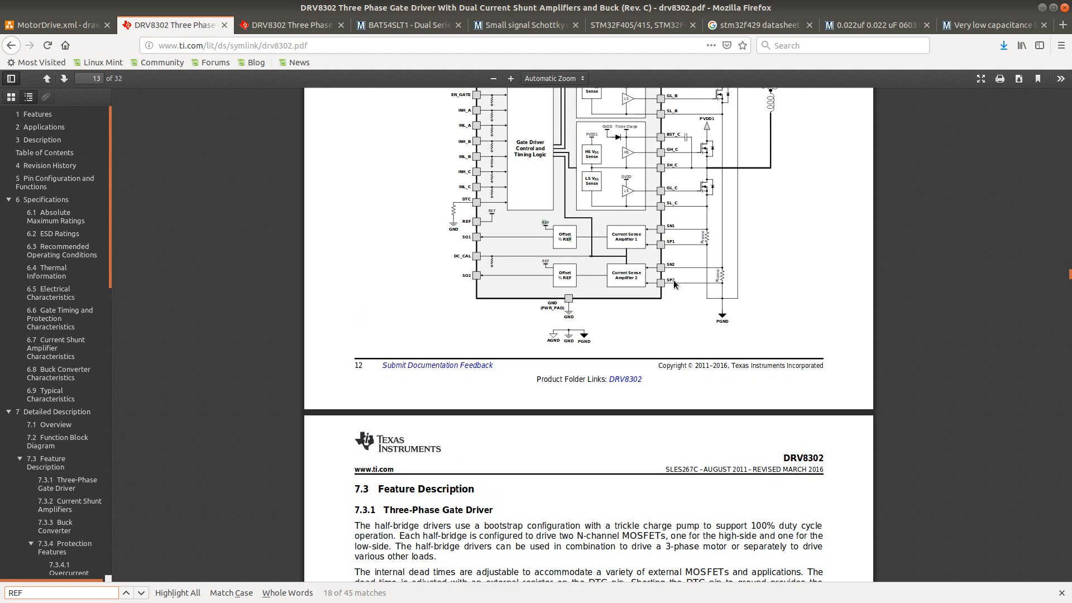
scroll(630, 210, up, 3)
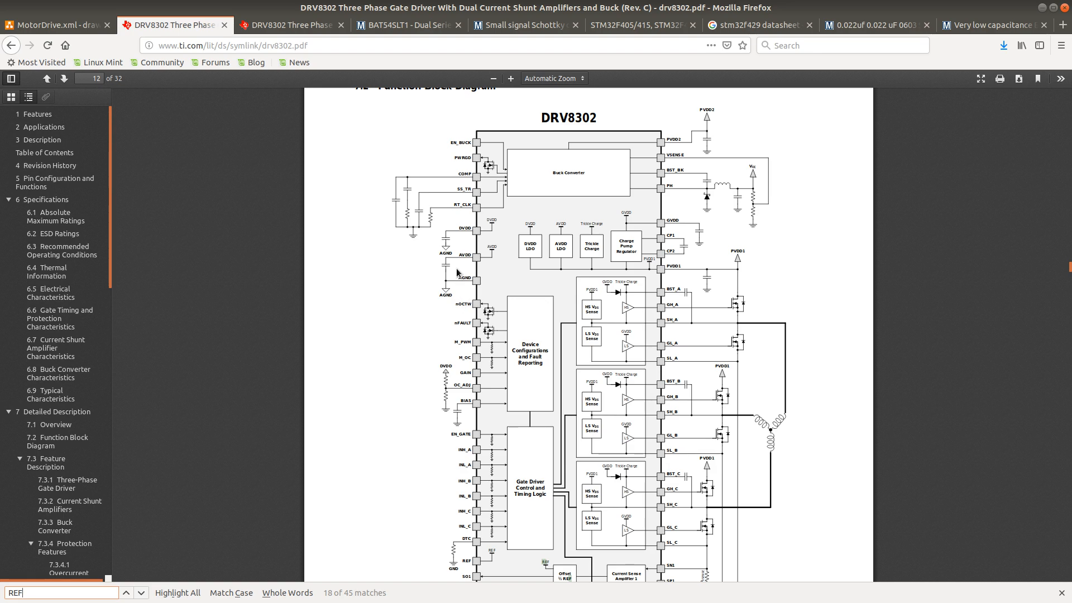
scroll(477, 436, down, 3)
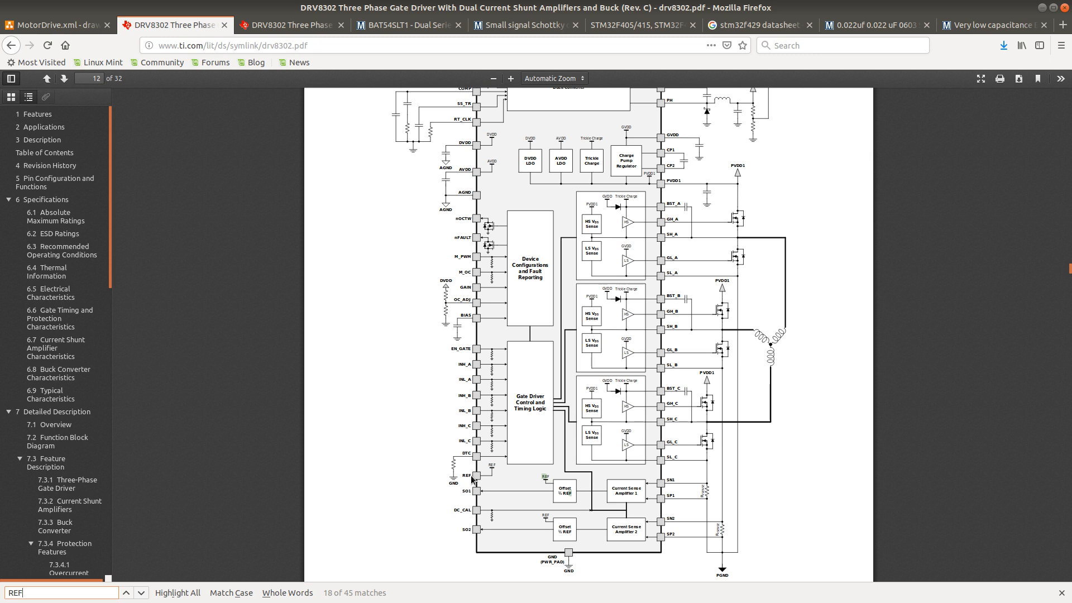
click(279, 29)
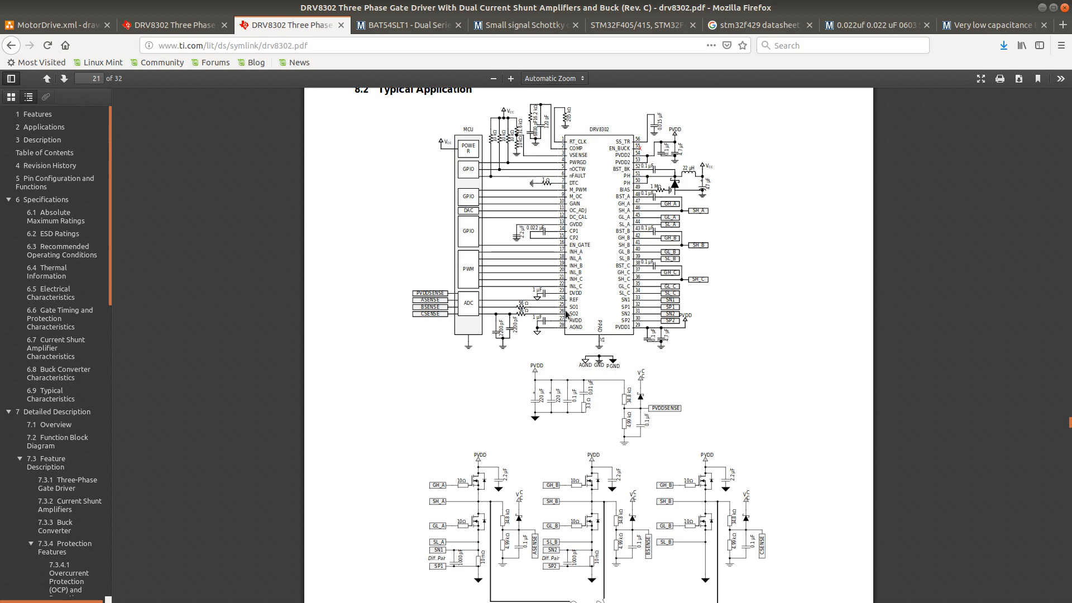
click(157, 26)
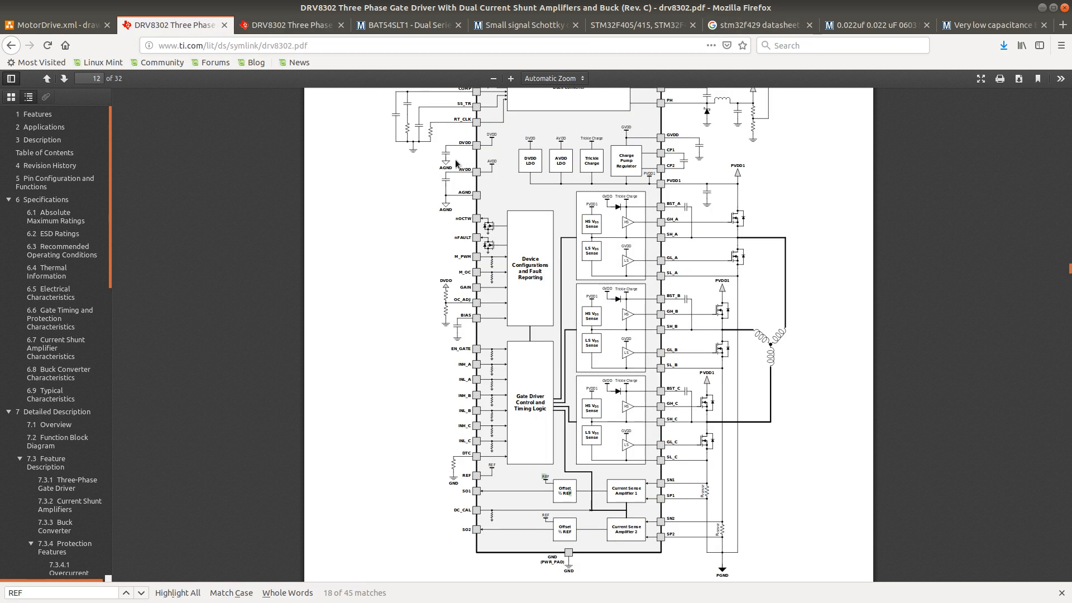
Continue through the REF matches to Figure 4 on page 14 and study the current shunt amplifier block diagram and output formula
key(ctrl+f)
key(Return)
key(Return)
key(Return)
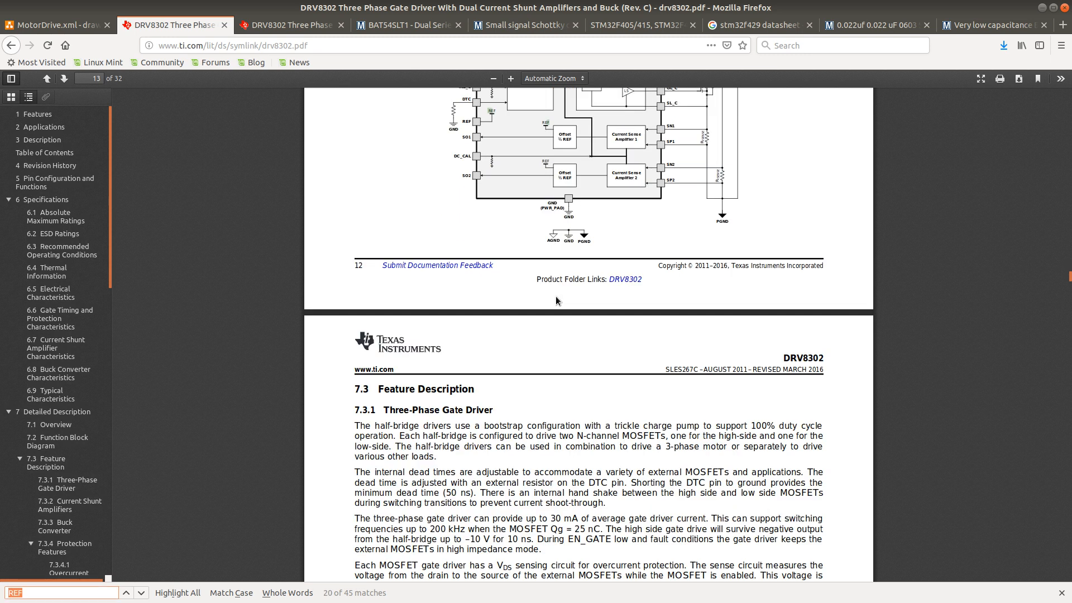
key(Return)
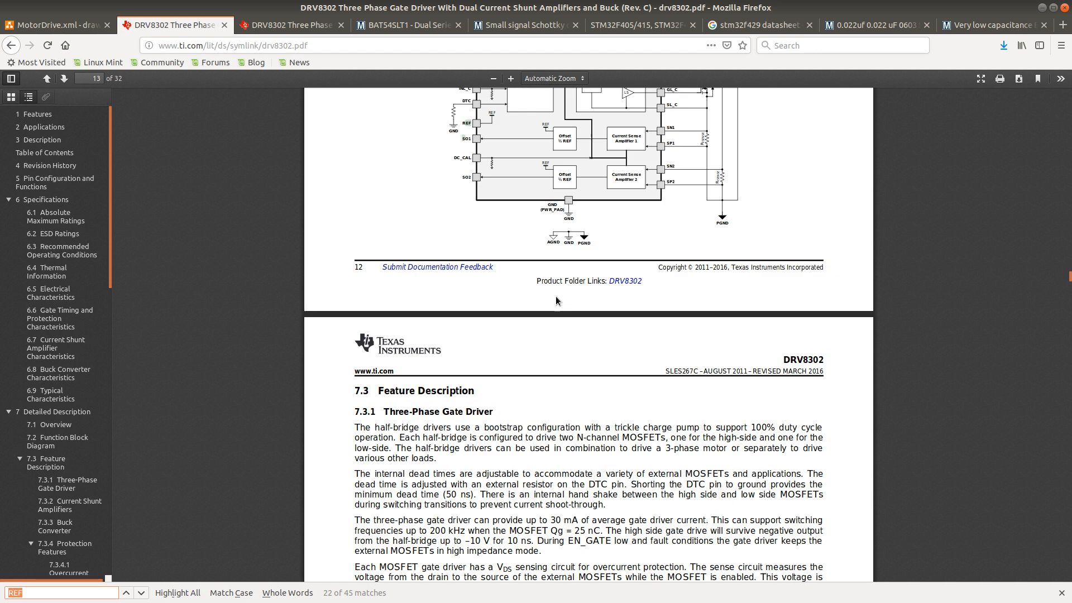
key(Return)
key(Return)
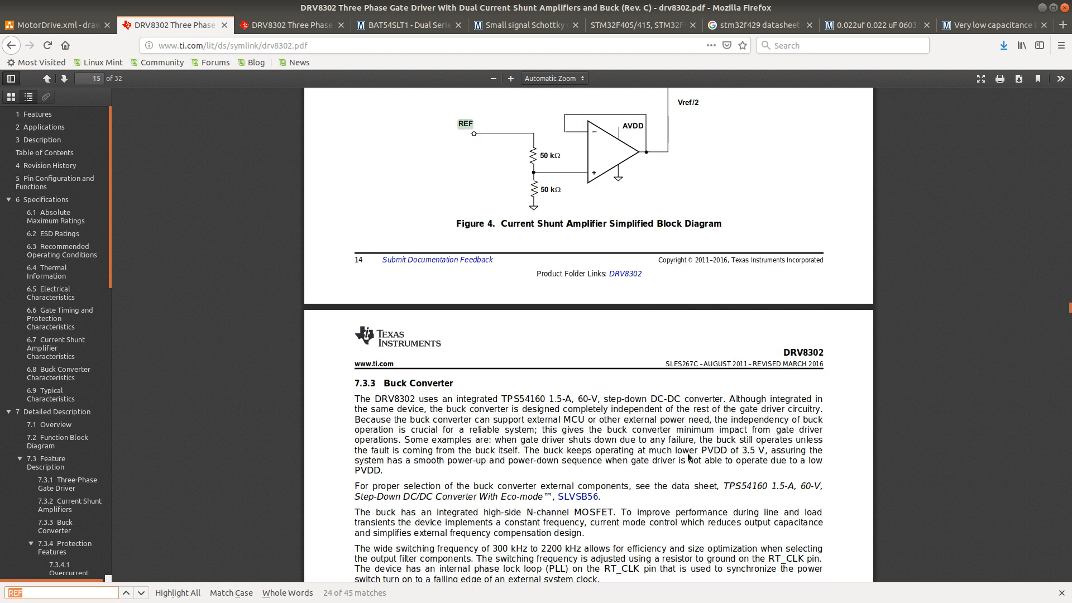
scroll(651, 353, up, 3)
scroll(651, 353, up, 1)
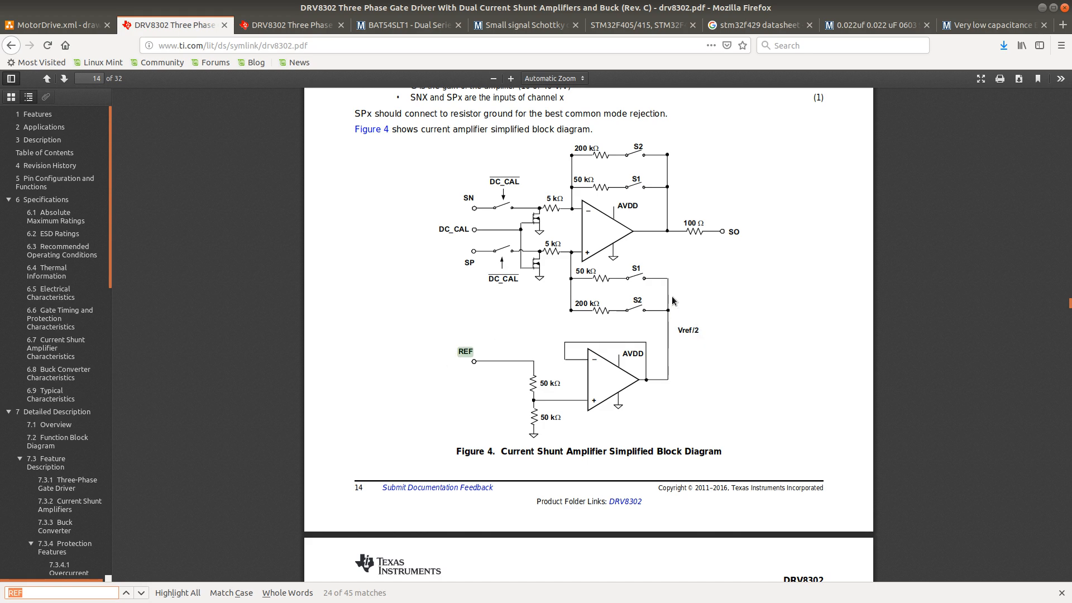
scroll(675, 280, up, 1)
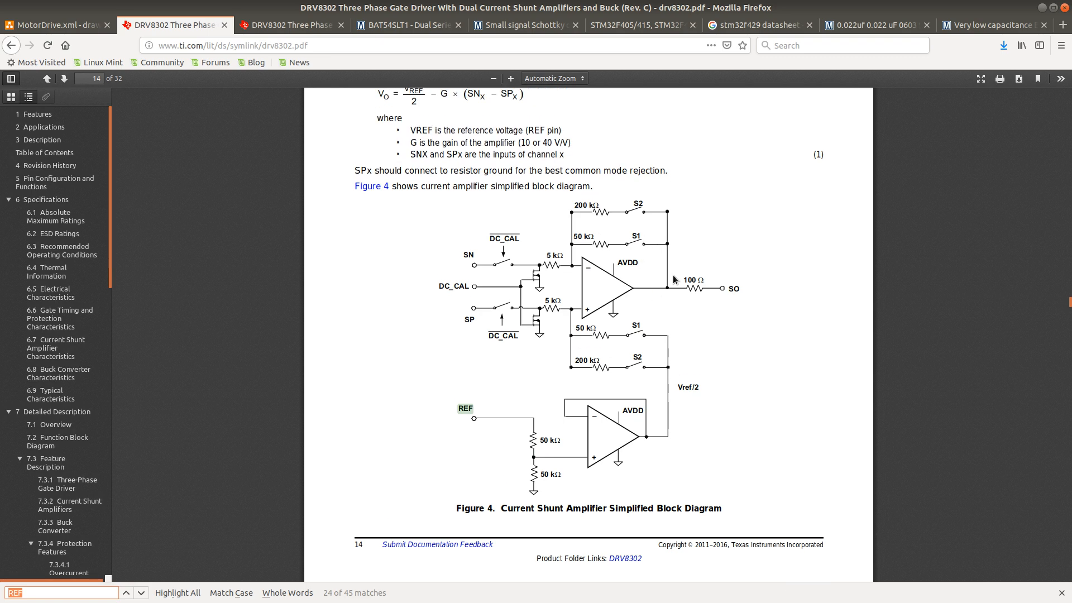
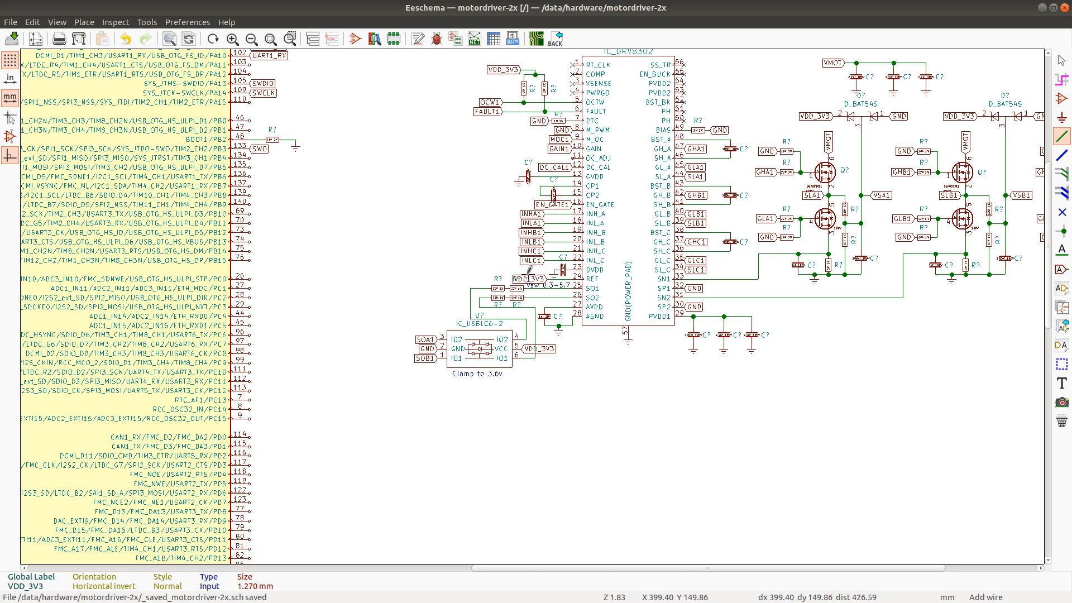
Flip the VDD_3V3 label, place it farther out from the DRV8302, and wire it to the REF pin
key(y)
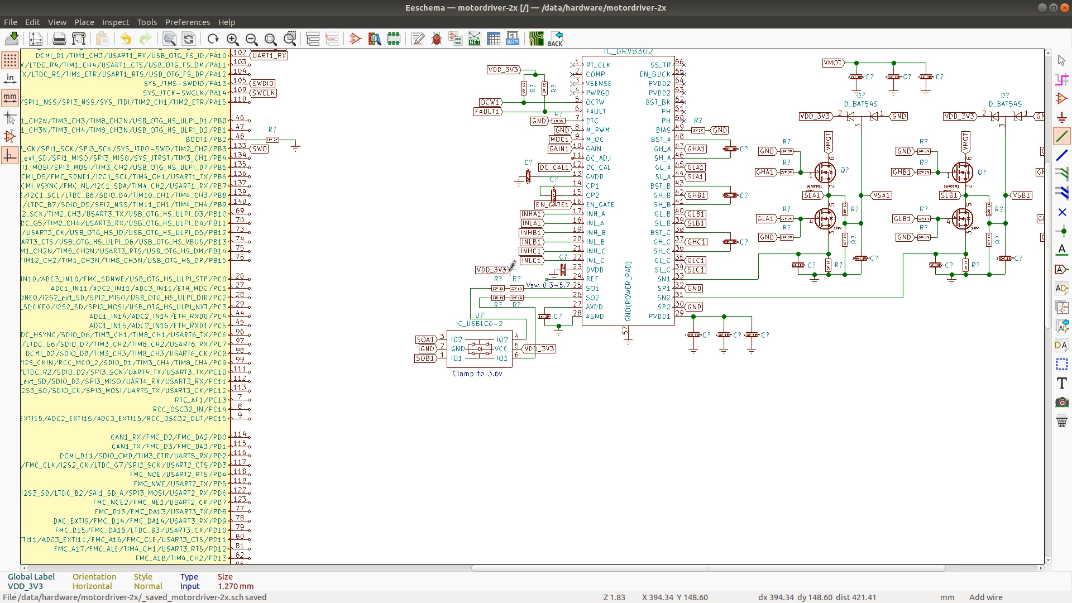
key(e)
click(617, 378)
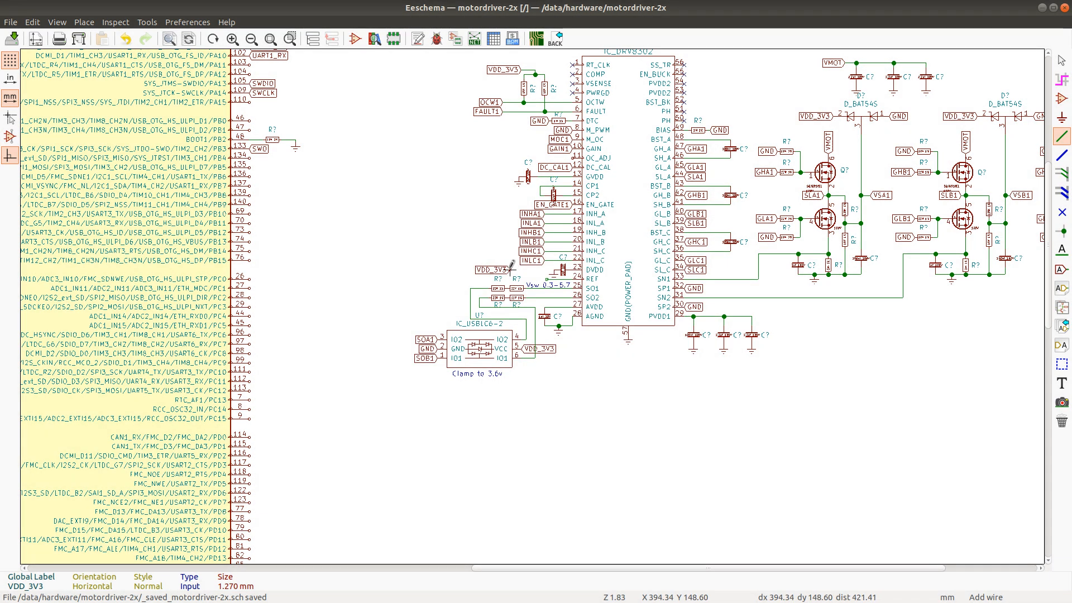
click(531, 280)
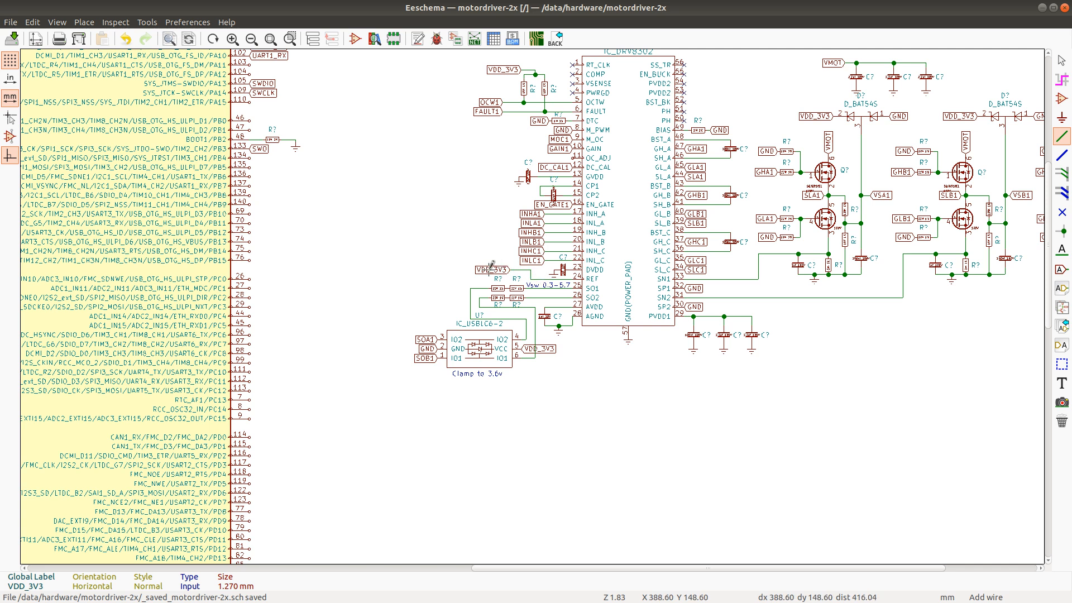
key(e)
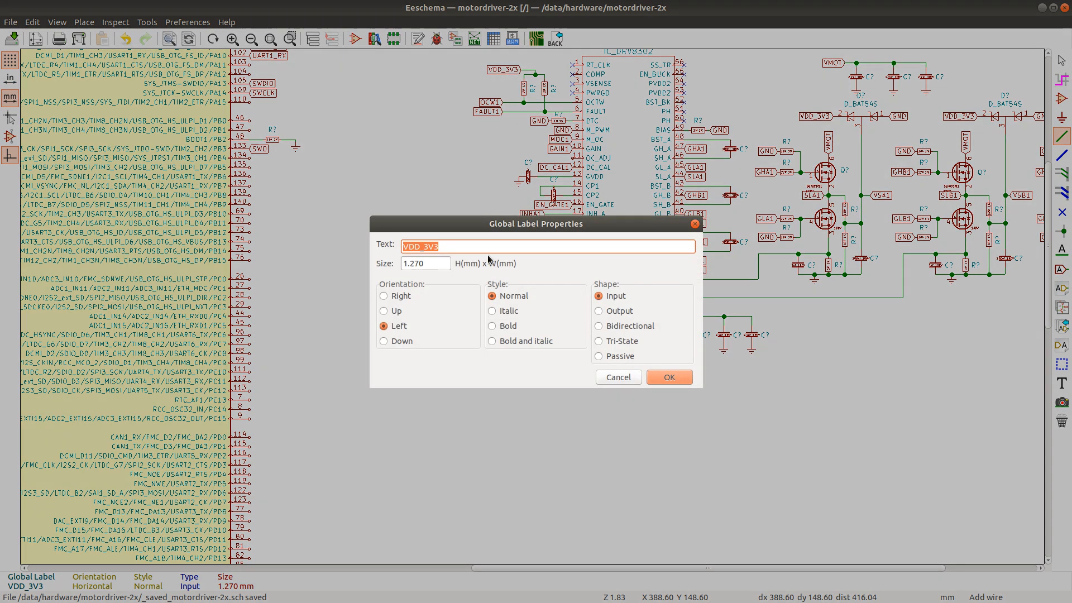
click(422, 246)
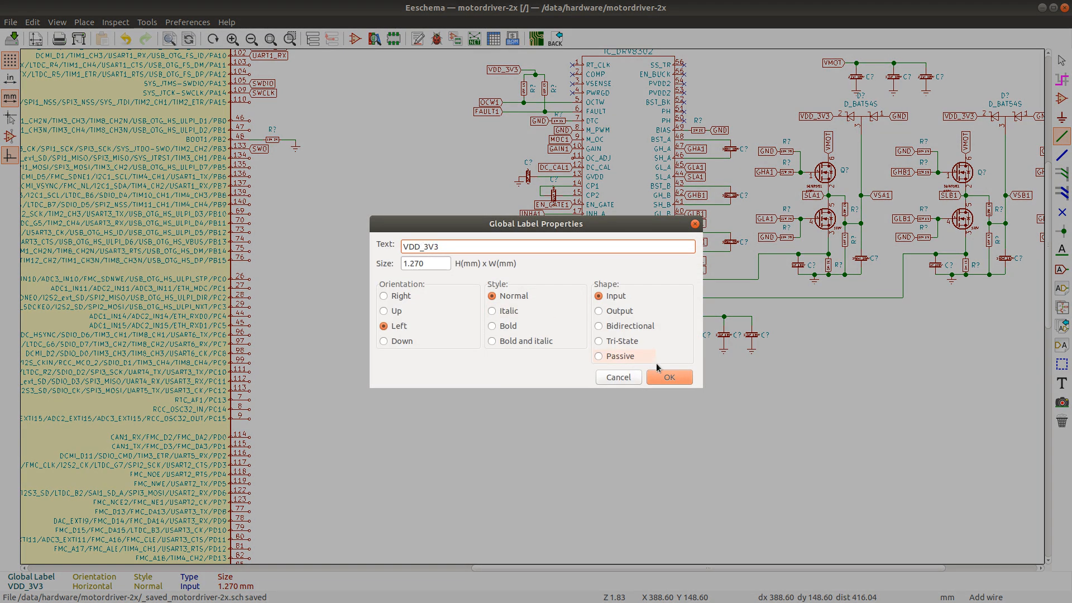
click(617, 378)
Rename the REF pin's supply label to VDD_3V3_REF, matching the STM32's VDDA label, and move it farther away from the chip
scroll(281, 164, down, 3)
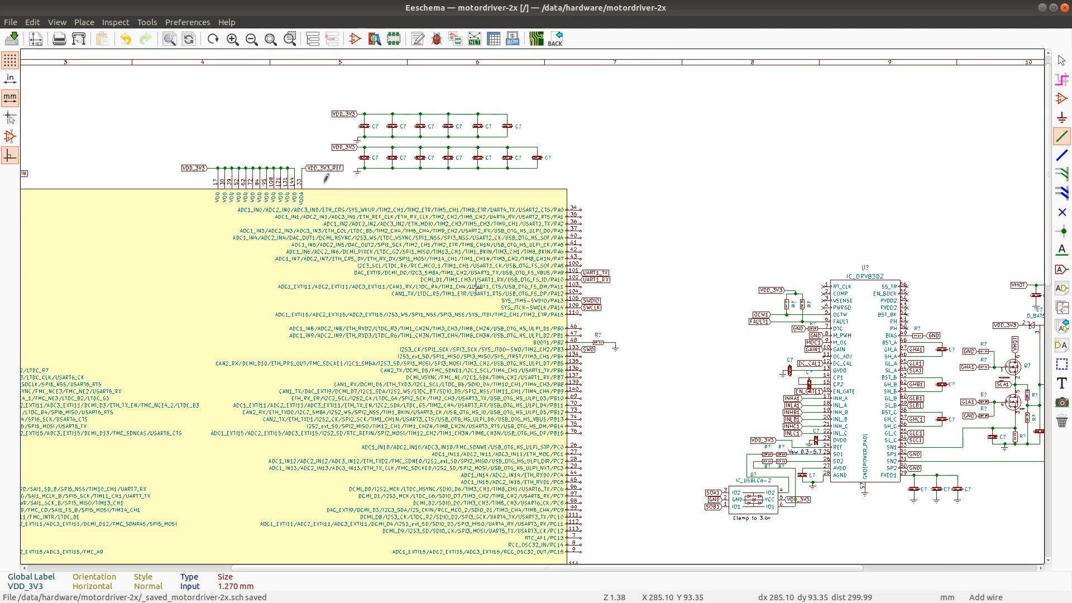
scroll(316, 206, up, 5)
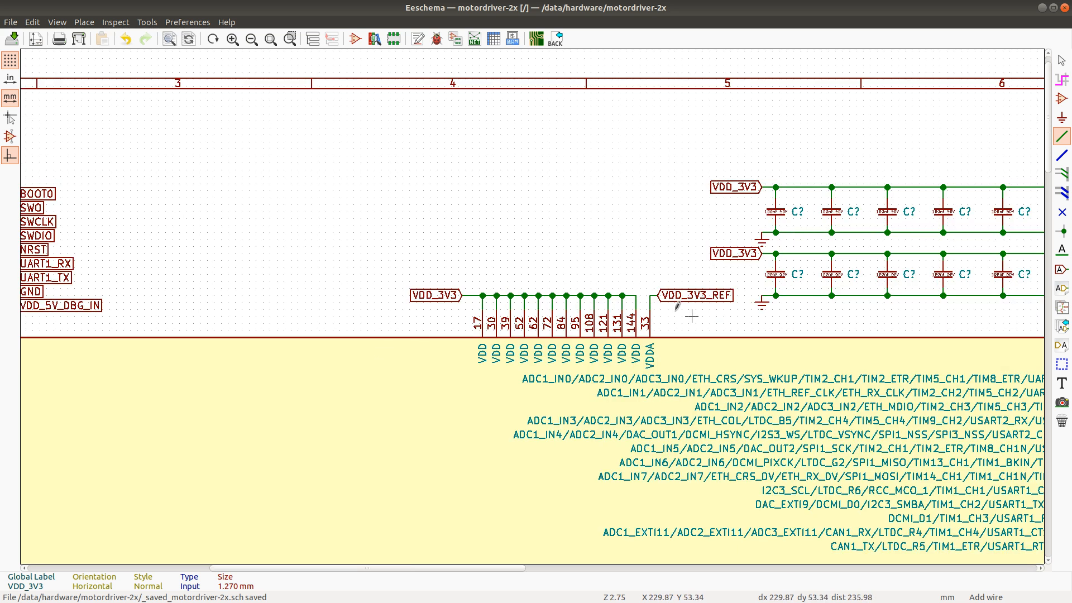
scroll(528, 303, down, 4)
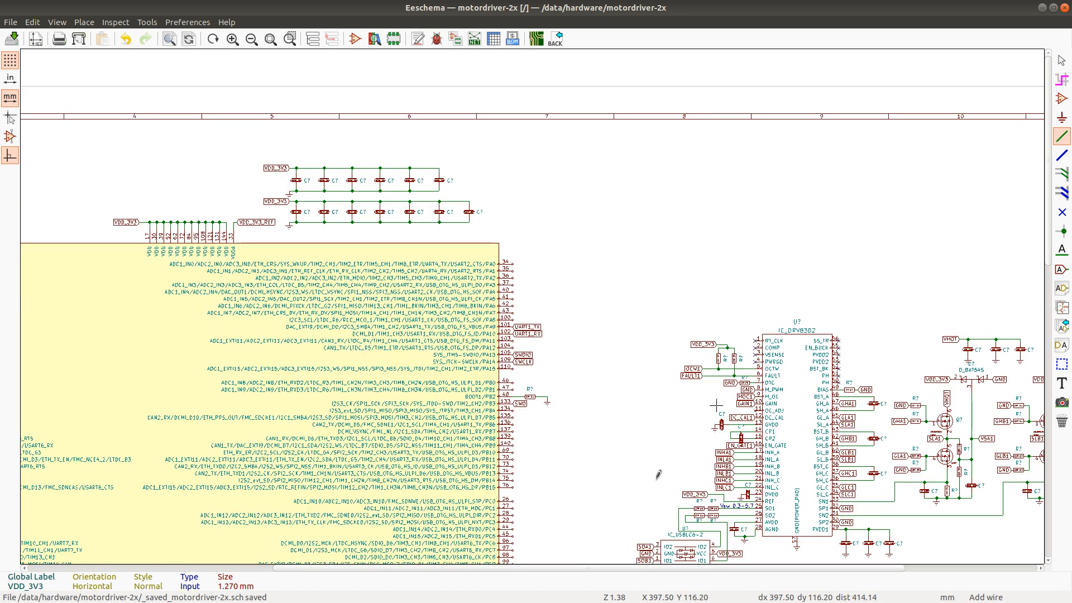
scroll(528, 303, down, 1)
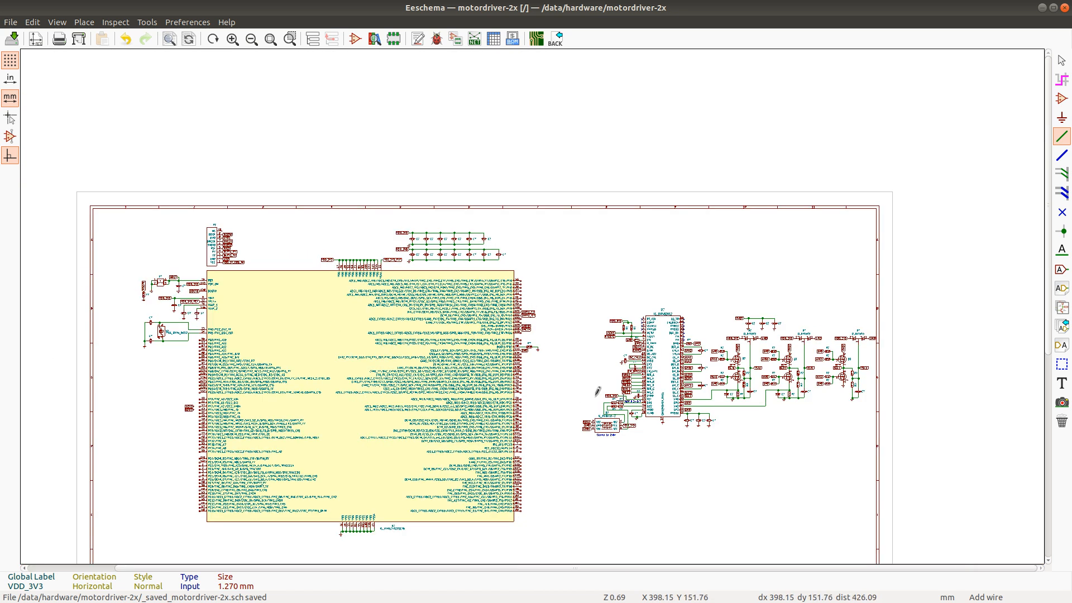
scroll(597, 391, up, 1)
scroll(530, 296, up, 2)
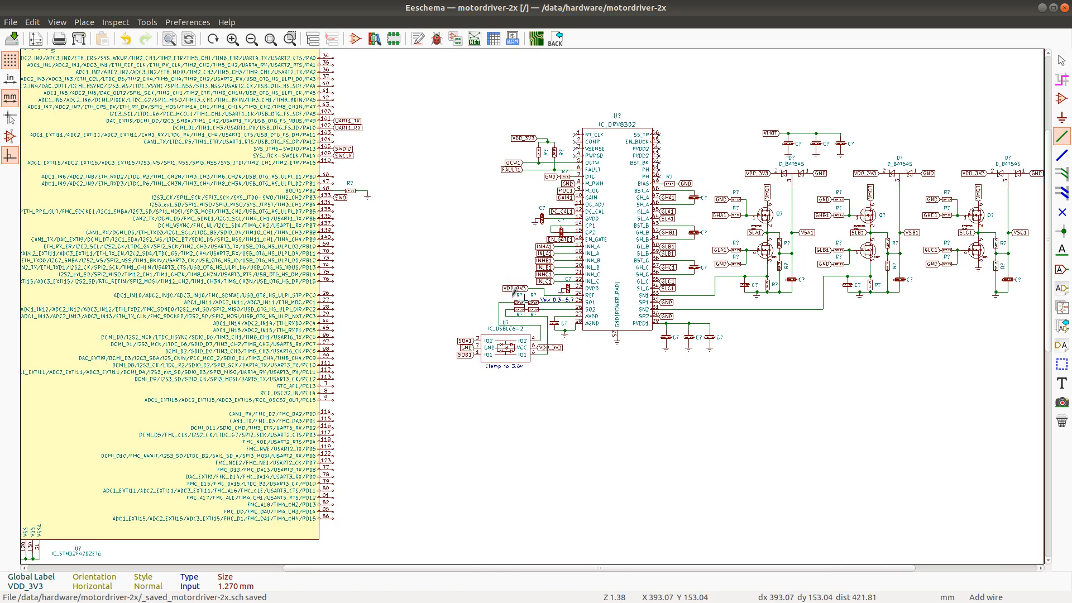
scroll(514, 292, up, 3)
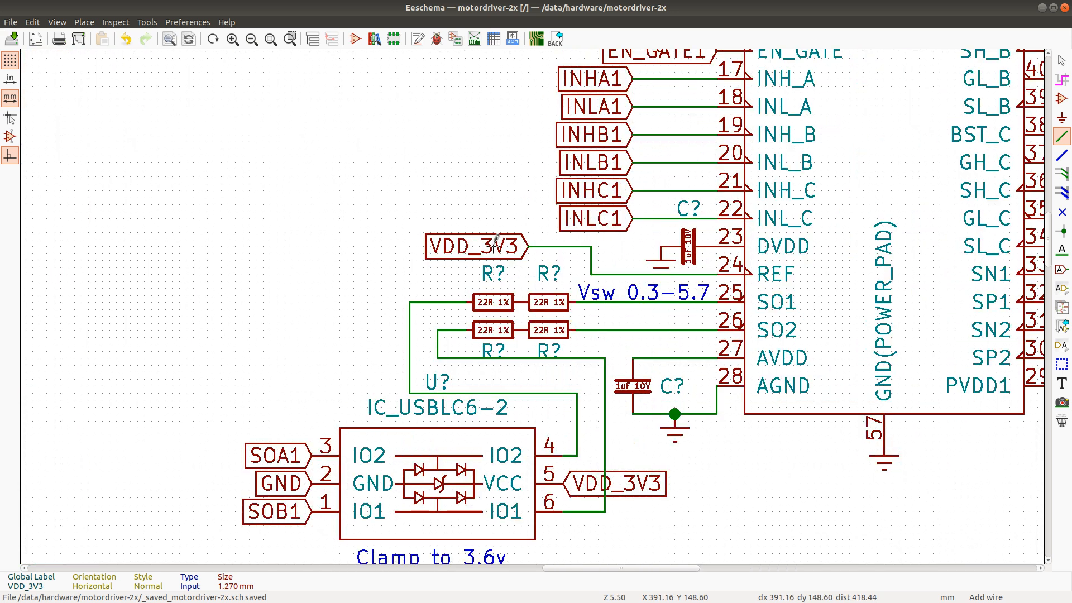
double_click(495, 247)
click(483, 248)
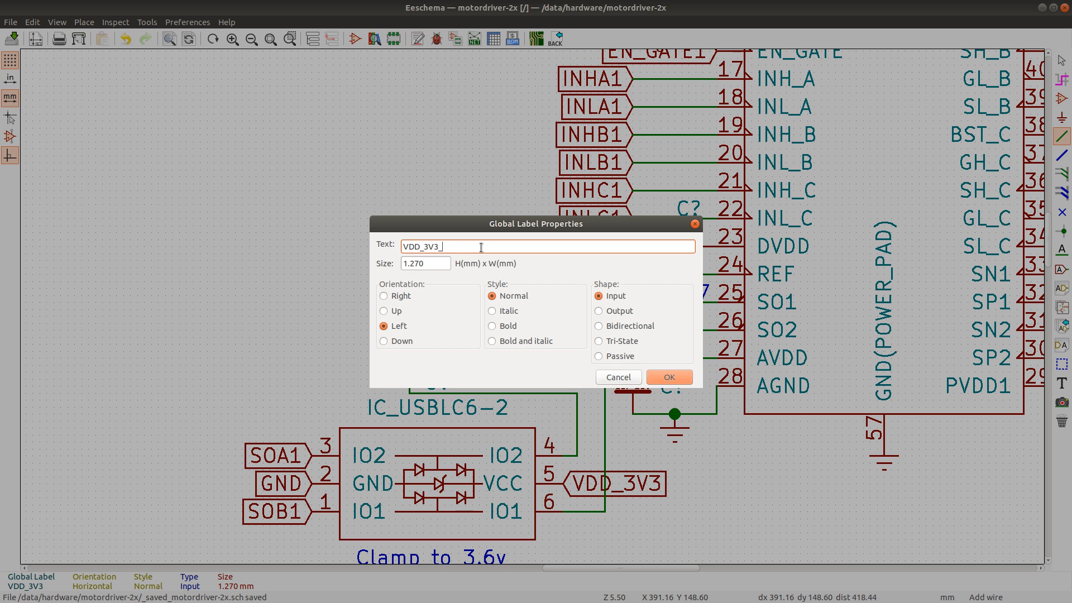
key(Return)
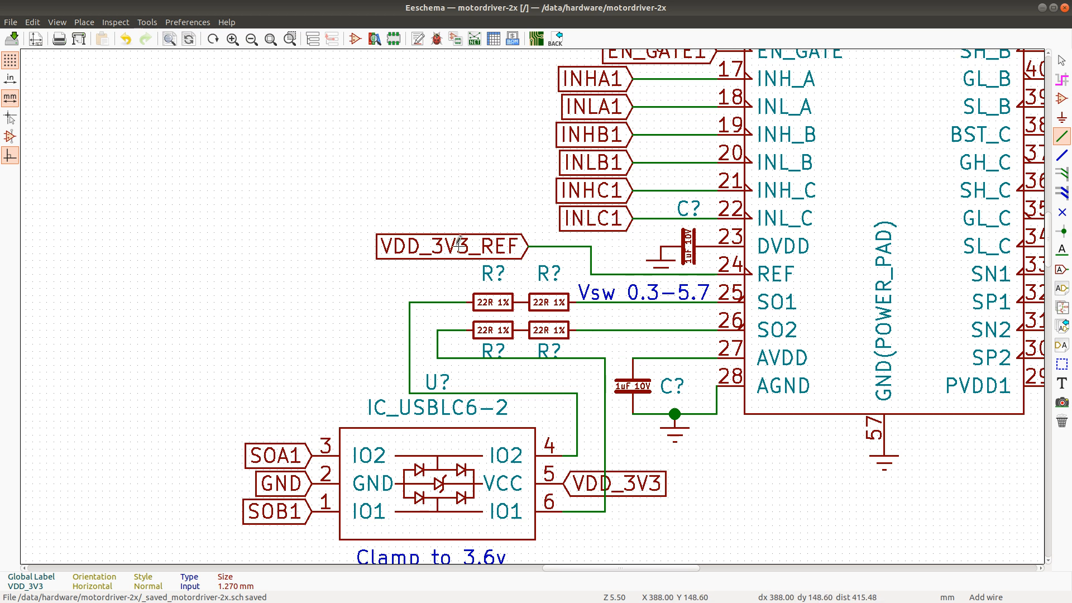
key(m)
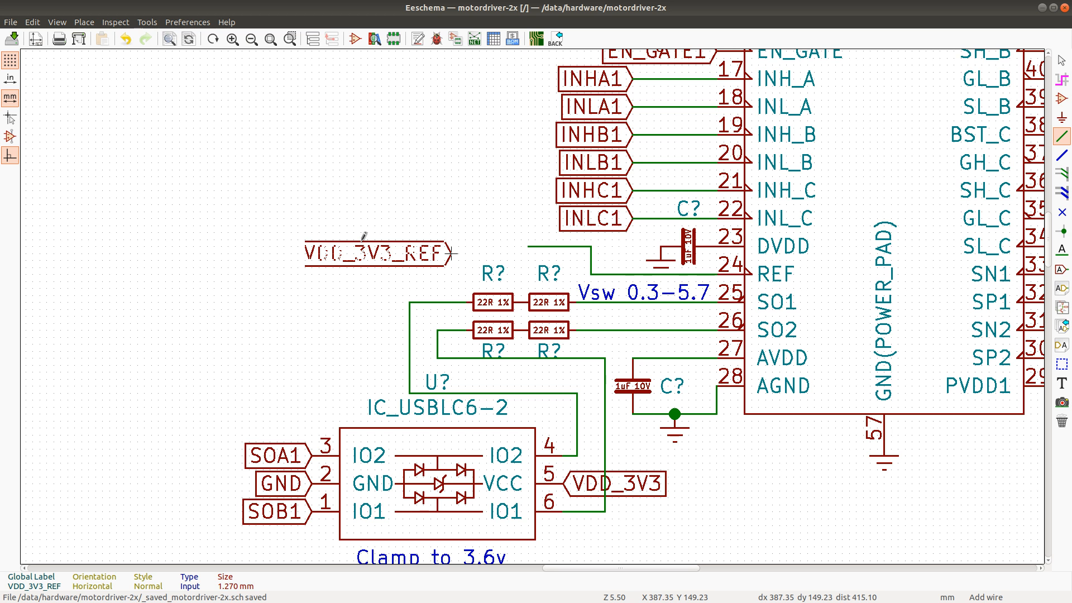
click(299, 244)
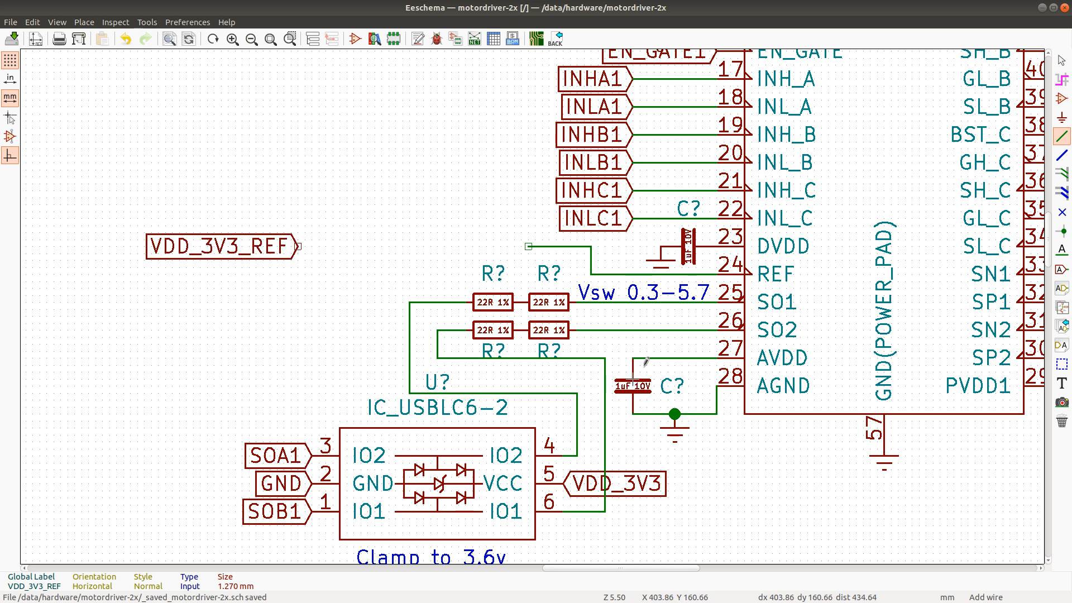
Wire the VDD_3V3_REF label to the REF line and add a copied CAP_100nF_100V_0603 capacitor from that line to ground
scroll(720, 385, down, 1)
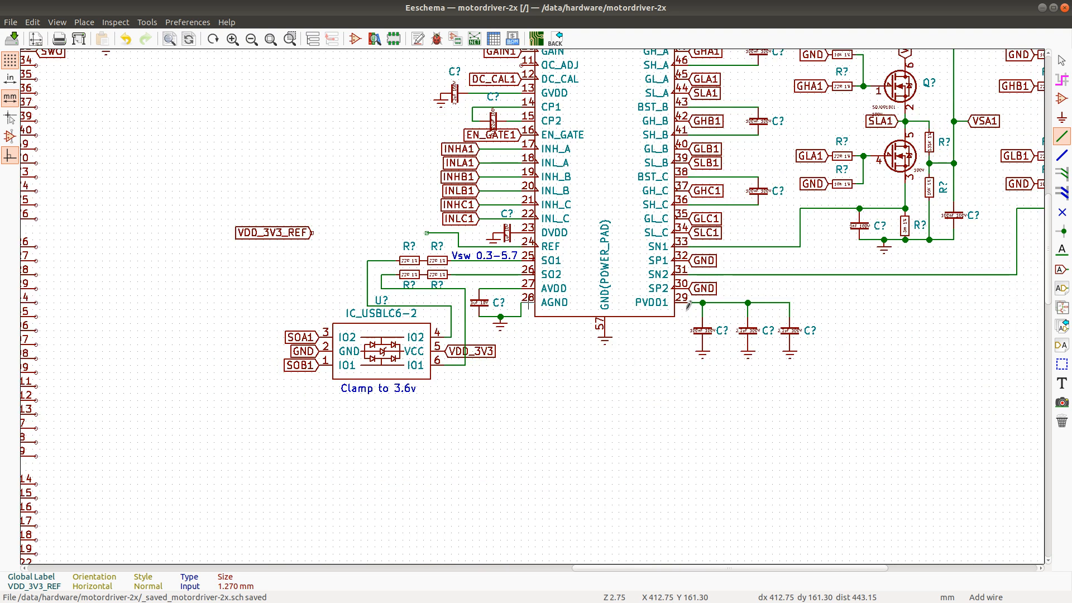
key(c)
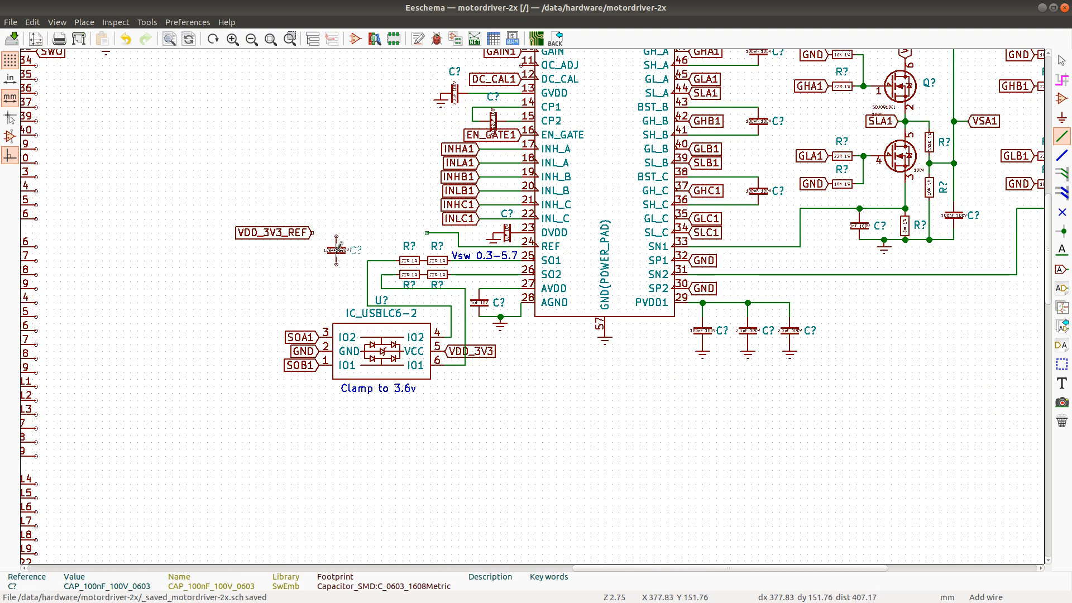
click(312, 233)
click(332, 240)
click(333, 232)
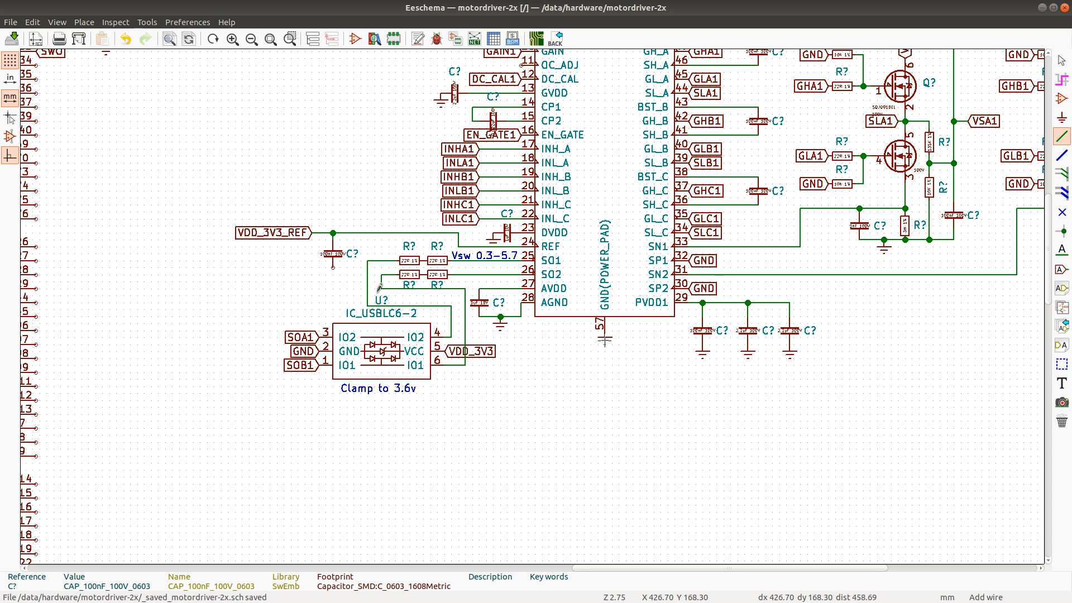
click(605, 337)
click(333, 275)
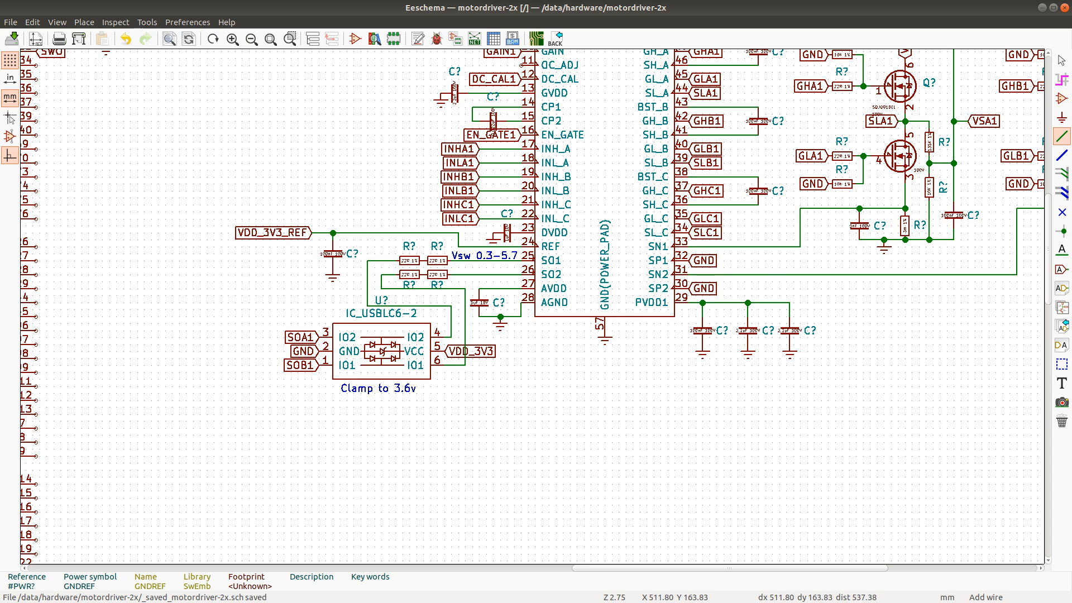
Move the EN_GATE1 label outward in line with the INHA1 to INLC1 labels and wire it to pin 16
key(alt+Tab)
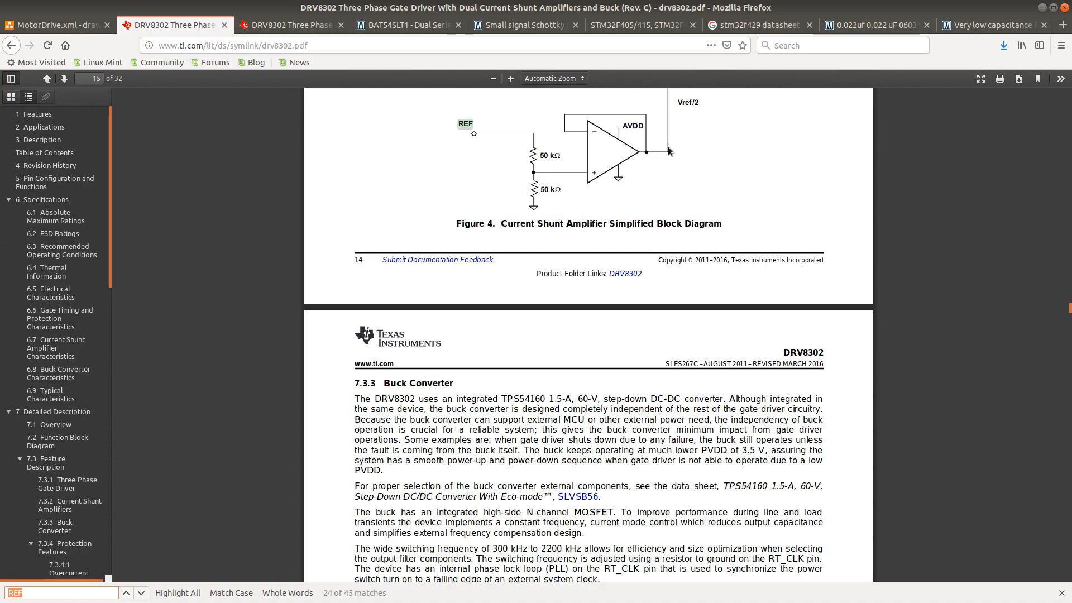
key(alt+Tab)
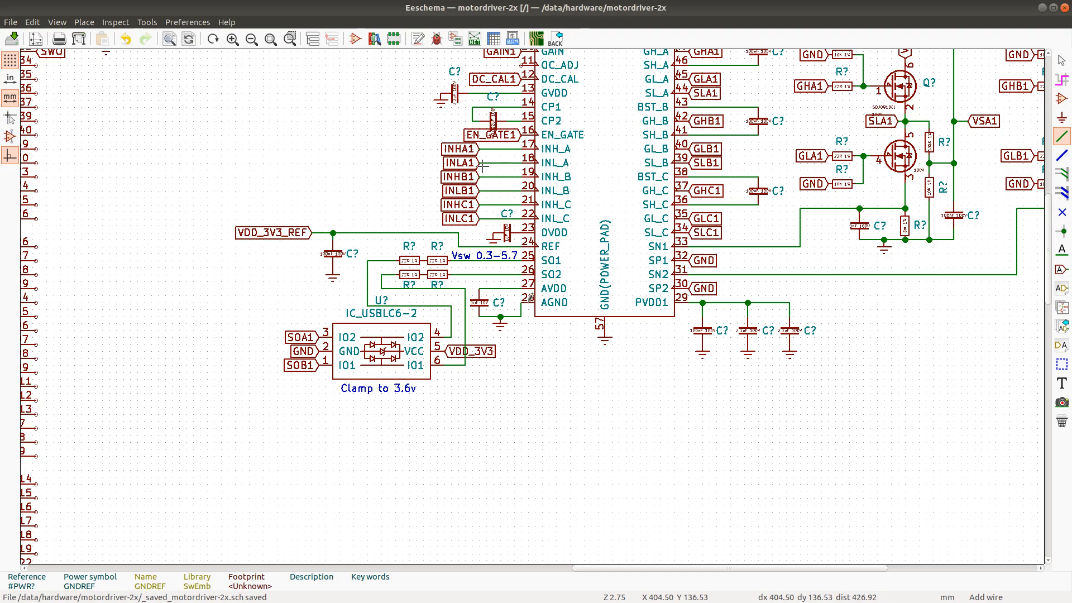
scroll(484, 157, down, 2)
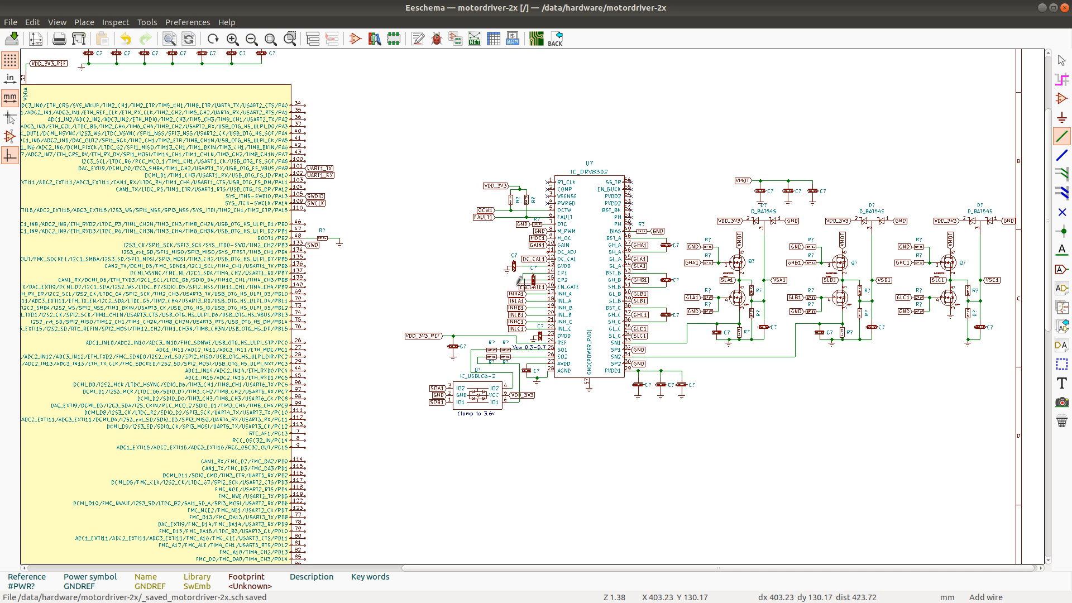
key(m)
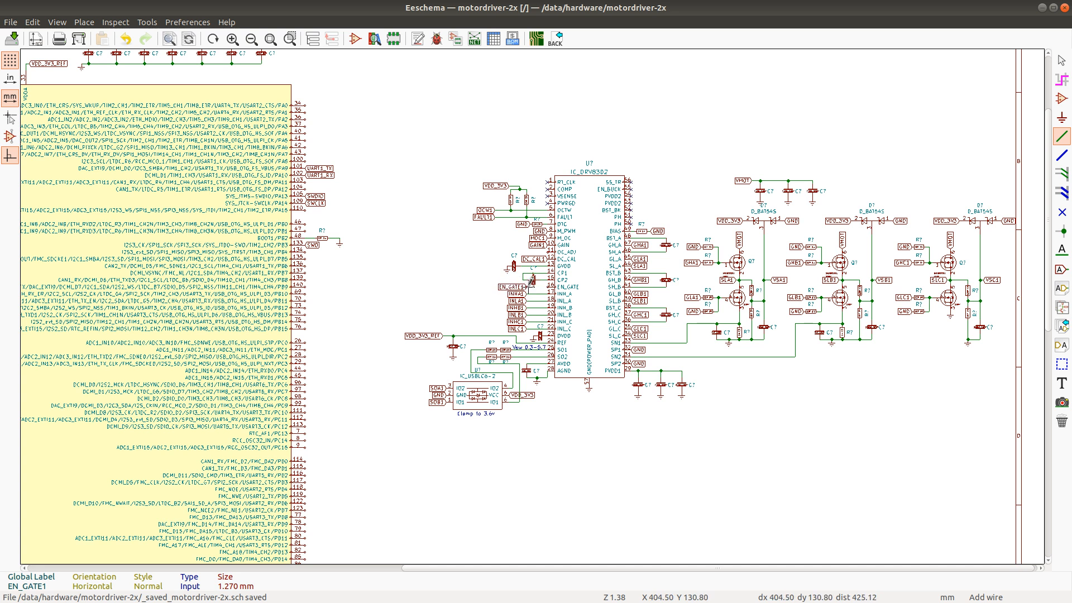
click(526, 287)
scroll(535, 295, up, 4)
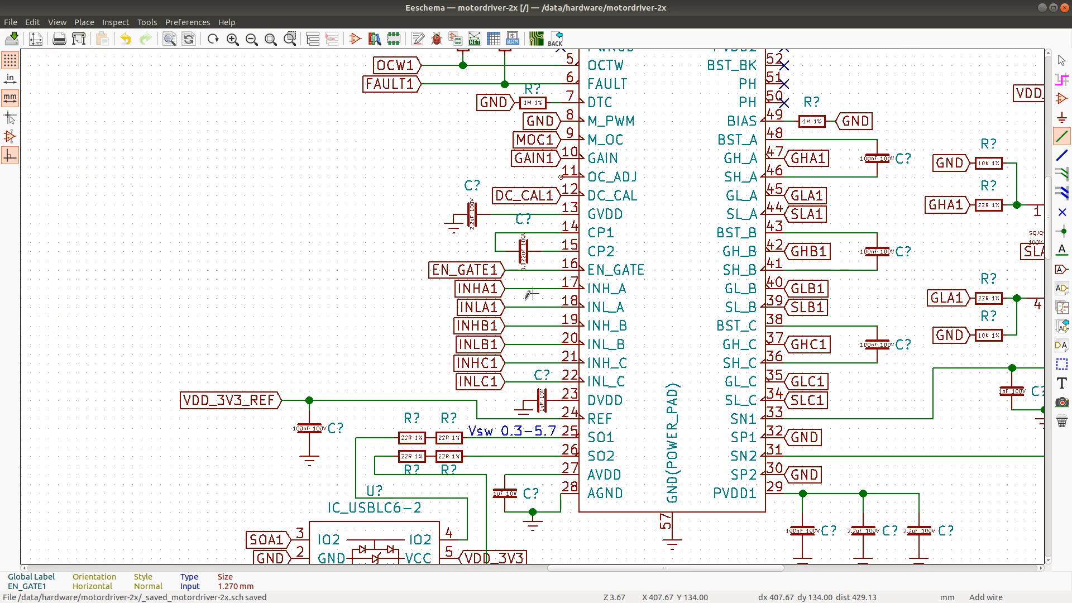
scroll(531, 294, up, 2)
scroll(531, 299, down, 2)
Duplicate the whole DRV8302 block with its half-bridges and clamp circuit, and place the copy directly below the original
scroll(532, 297, down, 3)
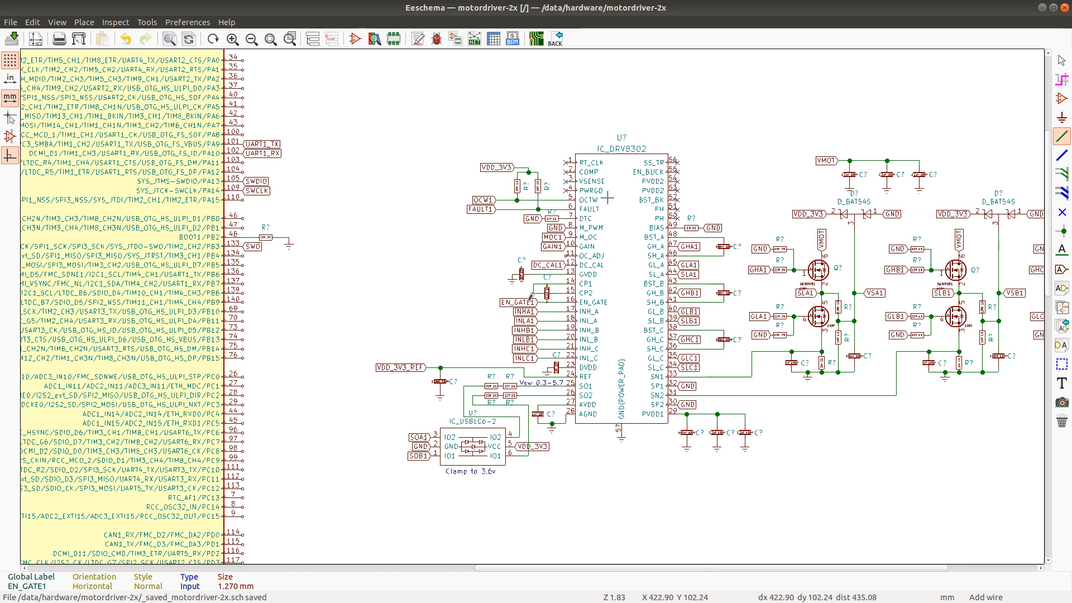
scroll(607, 199, down, 1)
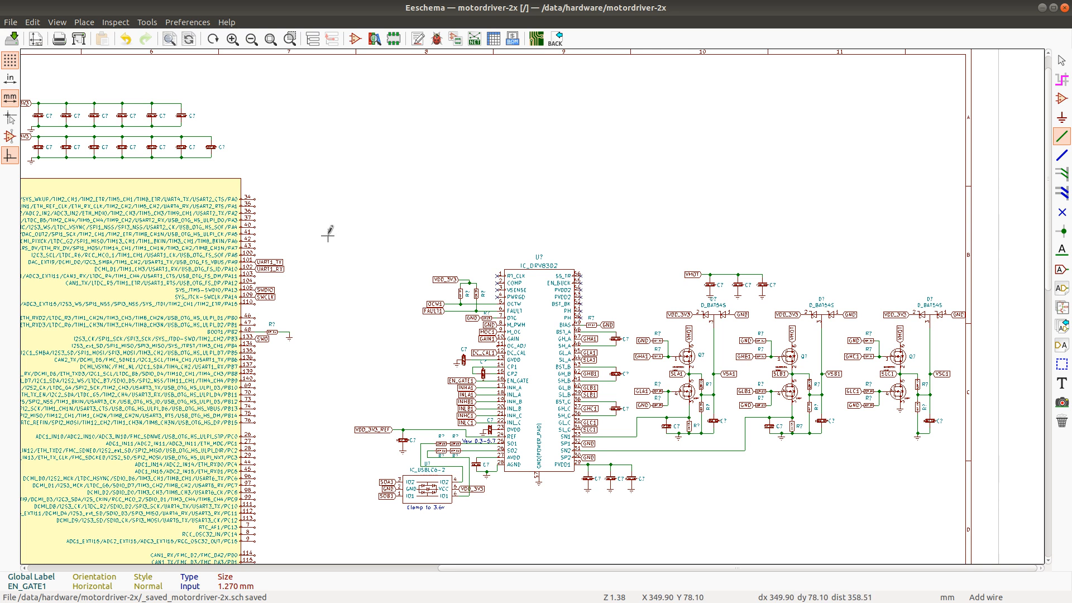
drag(327, 240, 962, 526)
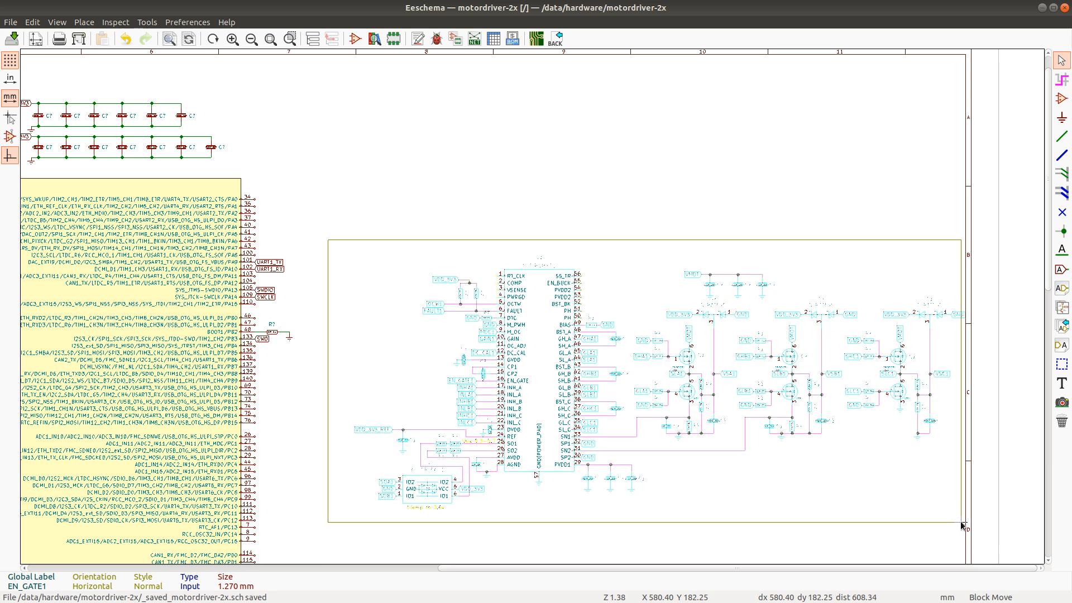
right_click(963, 526)
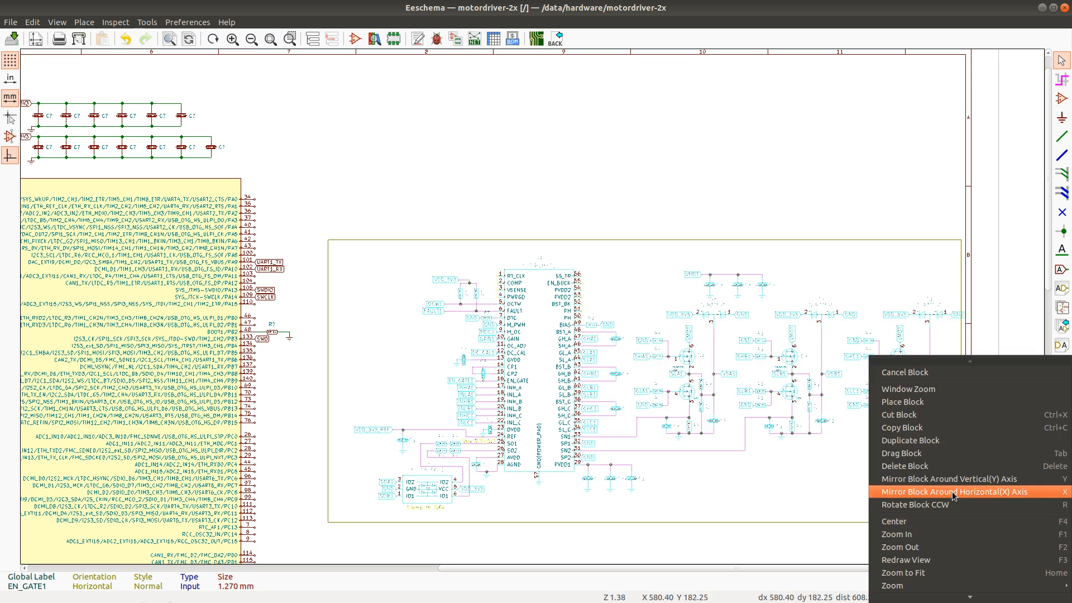
click(909, 441)
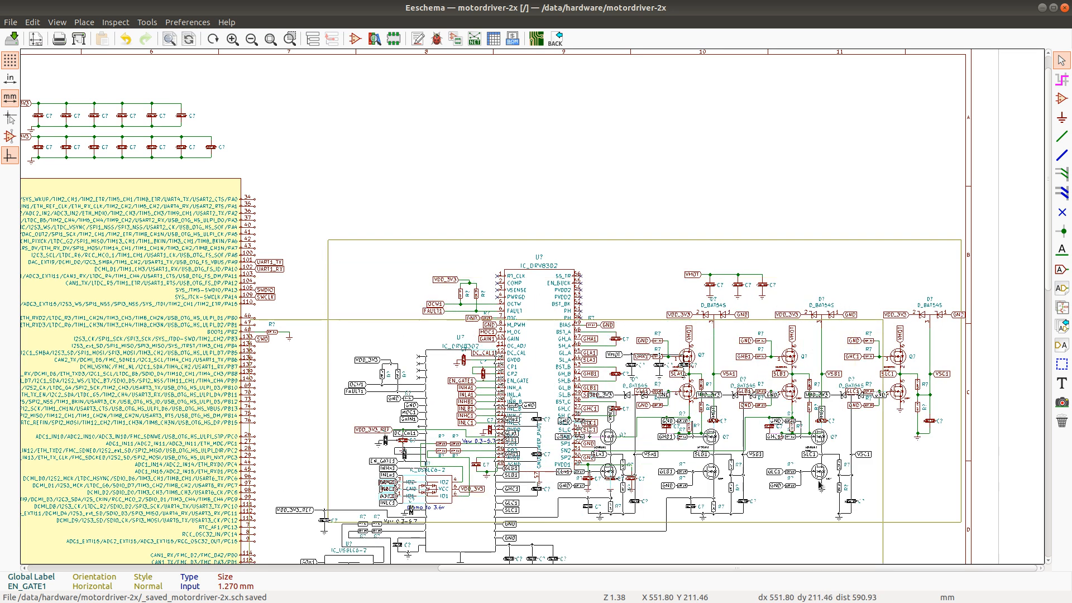
scroll(579, 364, down, 2)
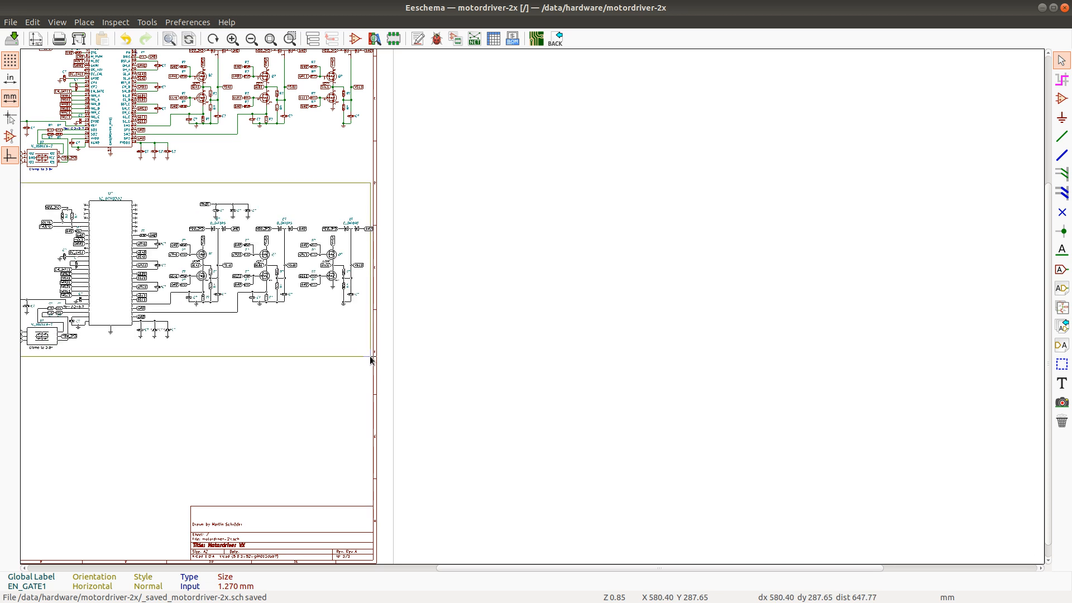
click(370, 360)
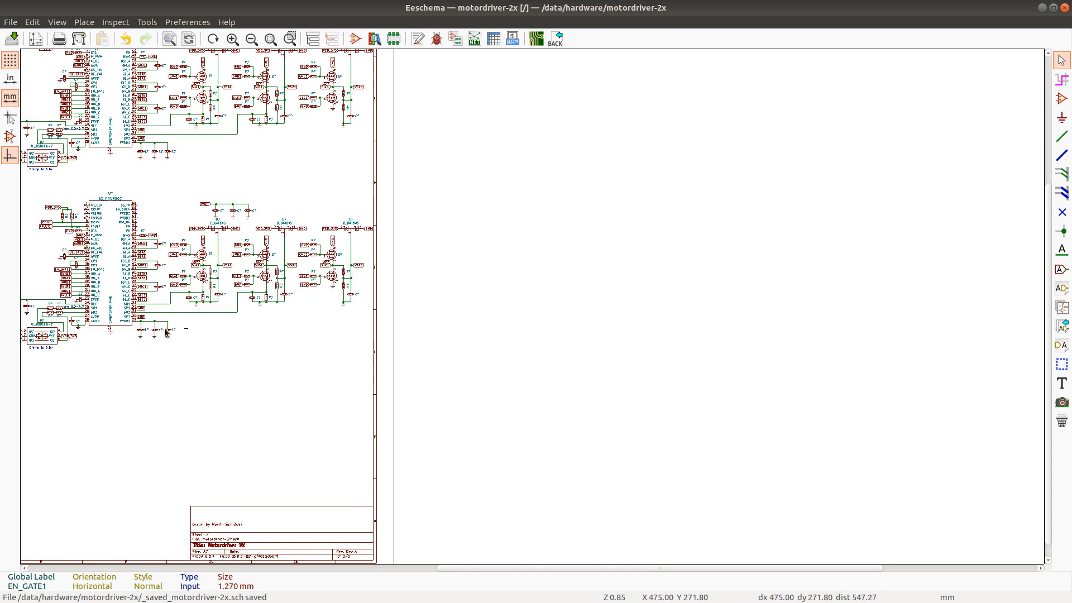
Rename the OCW1 label on the duplicated DRV8302 to OCW2
scroll(529, 306, down, 3)
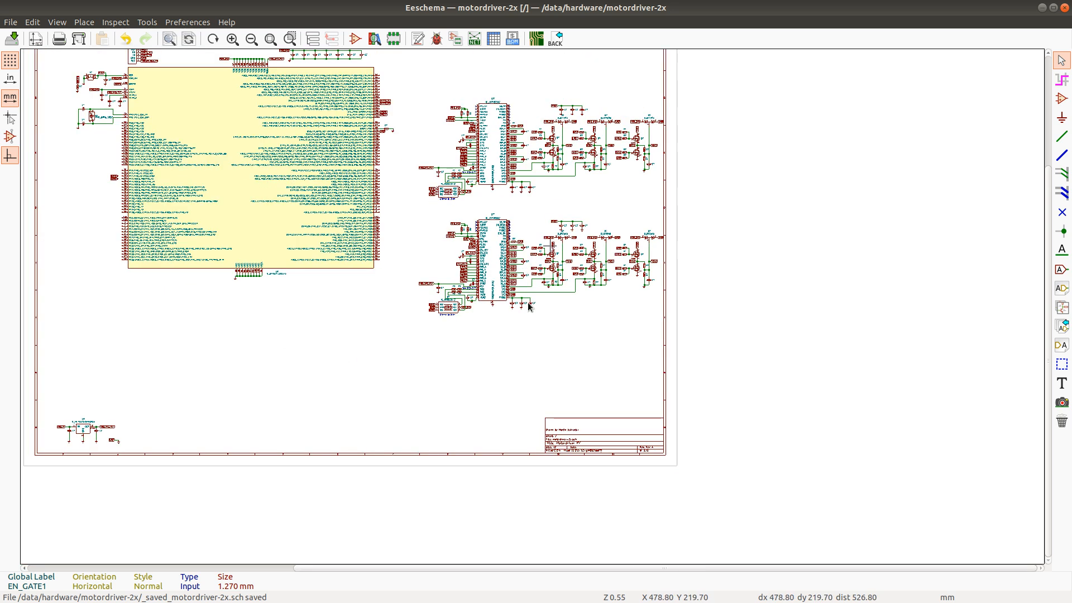
scroll(516, 293, up, 3)
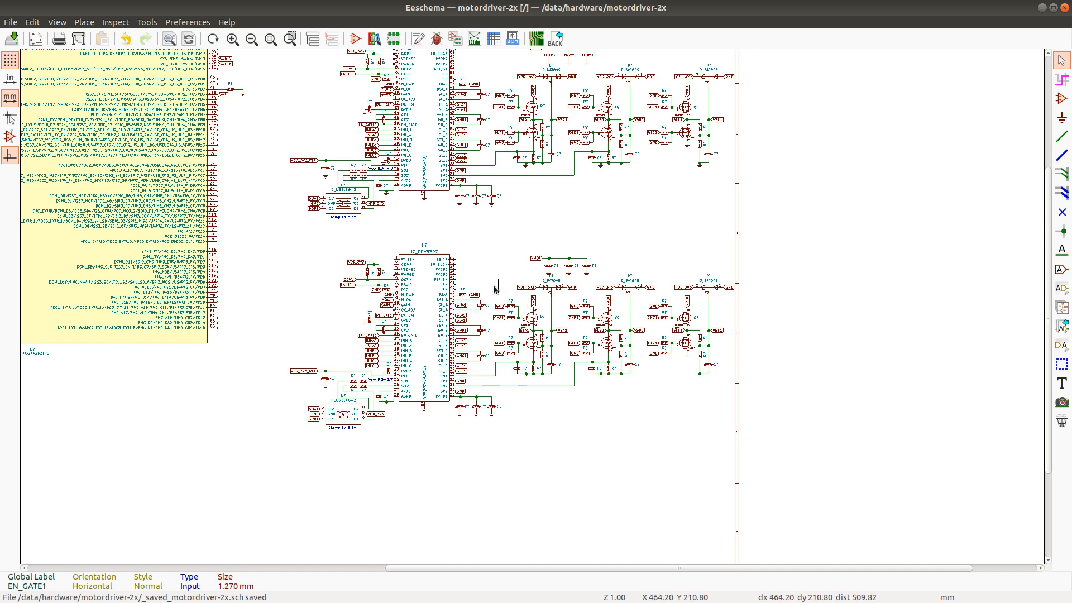
scroll(476, 284, up, 3)
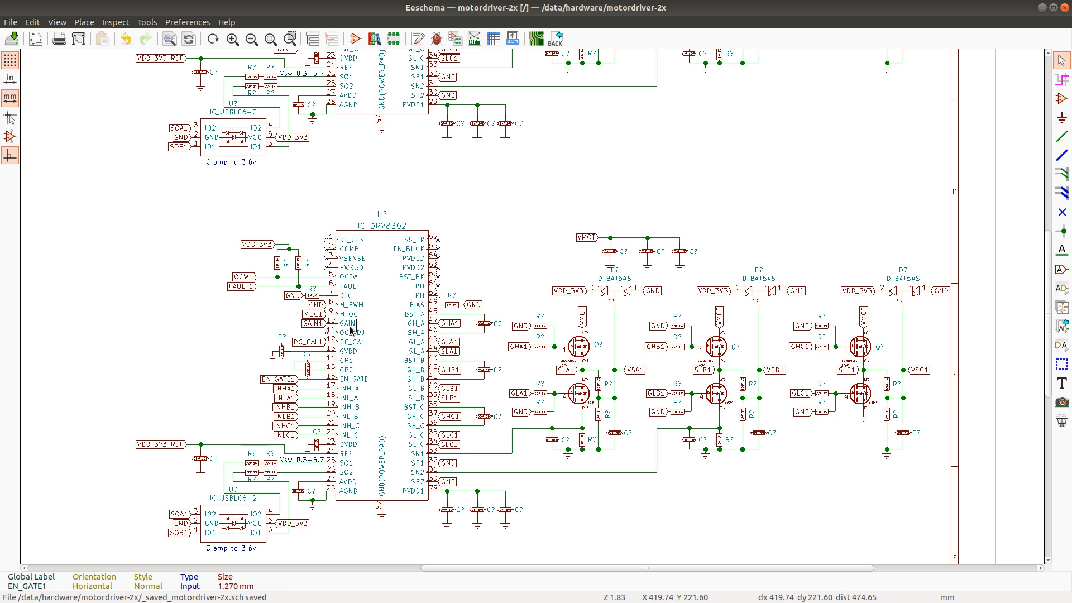
double_click(246, 277)
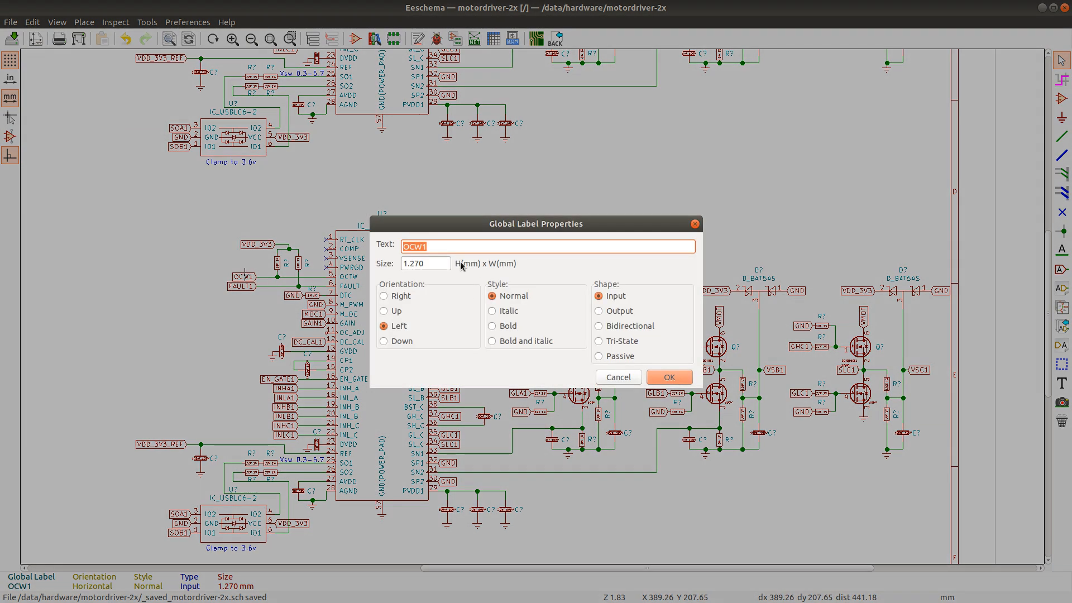
click(445, 244)
text(2)
click(670, 377)
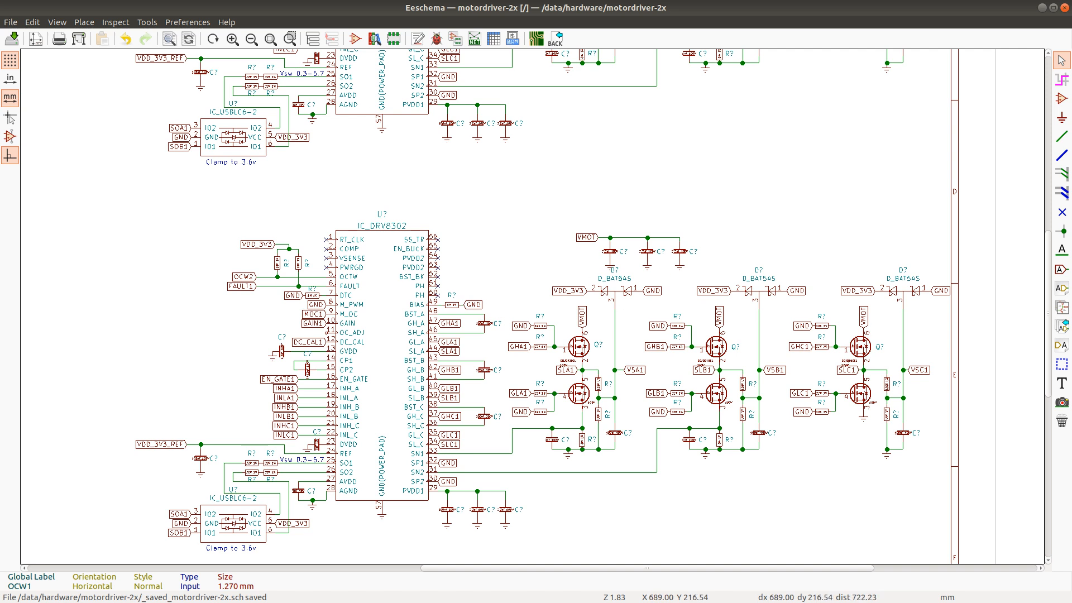
key(ctrl+l)
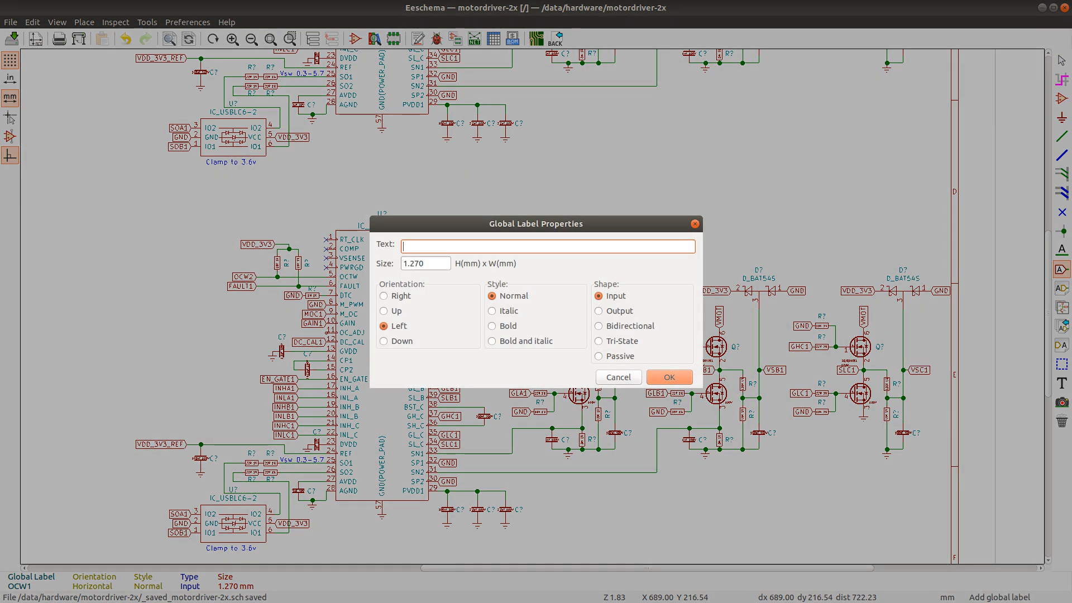
click(617, 377)
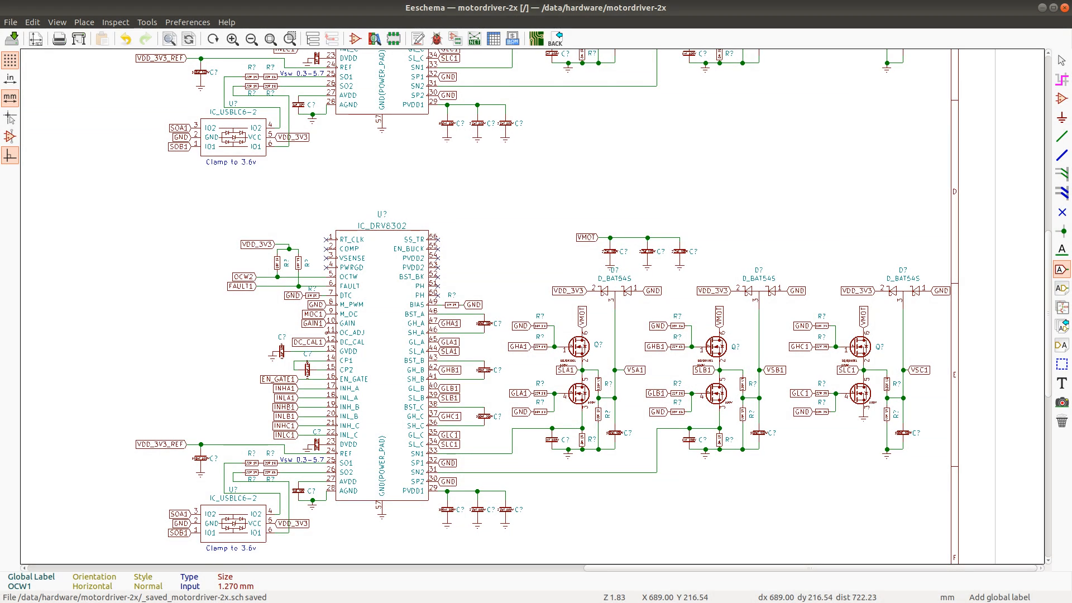